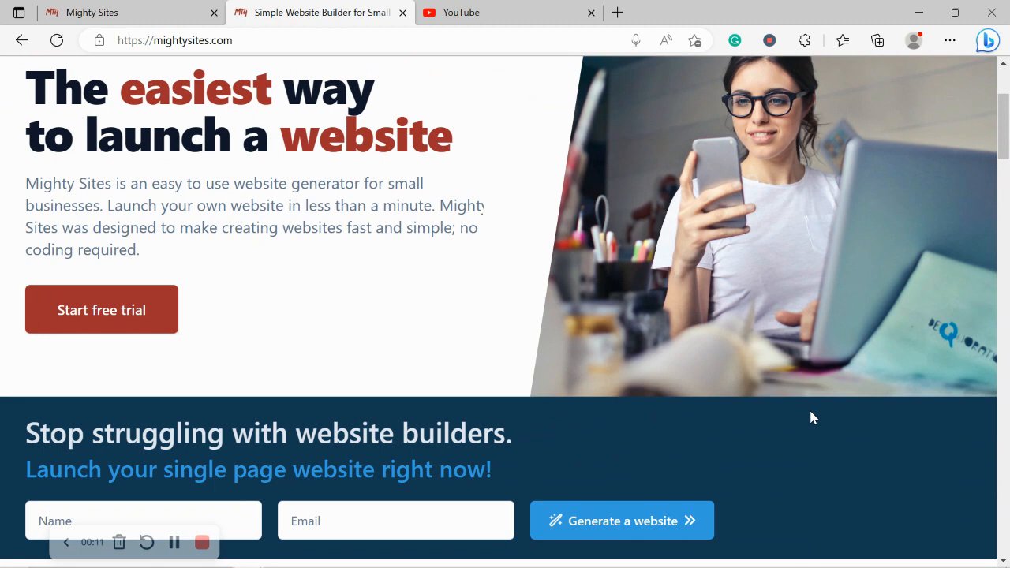
# Review the Mighty Sites homepage from the website generator banner through the feature overview to the small business blog articles
pyautogui.scroll(-3, 813, 418)
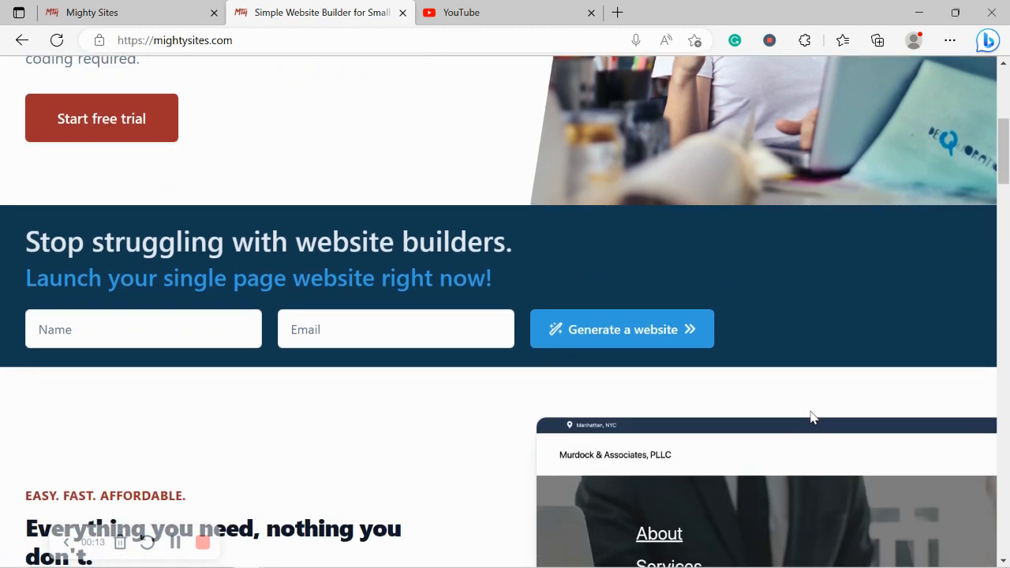
pyautogui.scroll(-3, 812, 418)
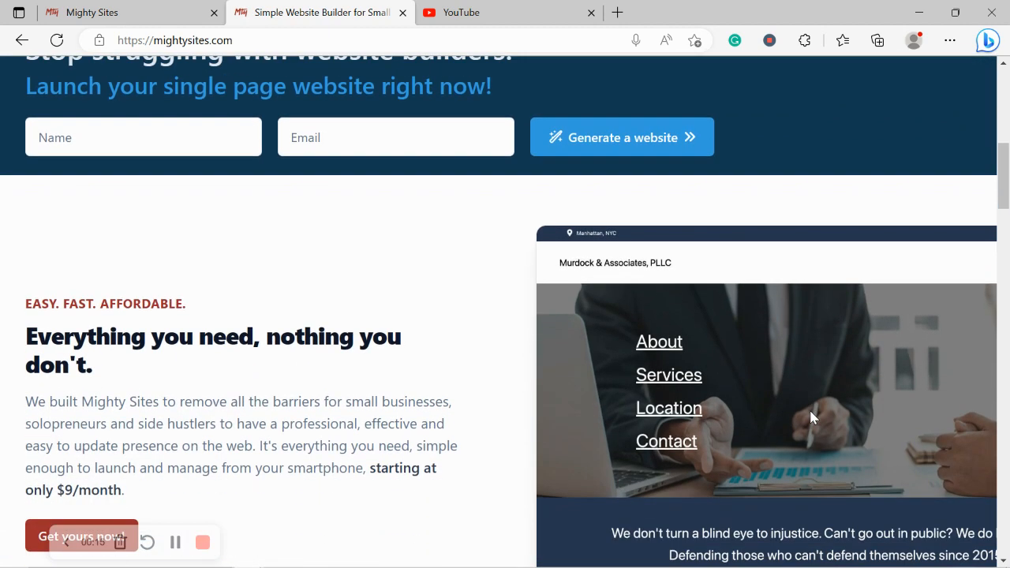
pyautogui.scroll(-1, 812, 418)
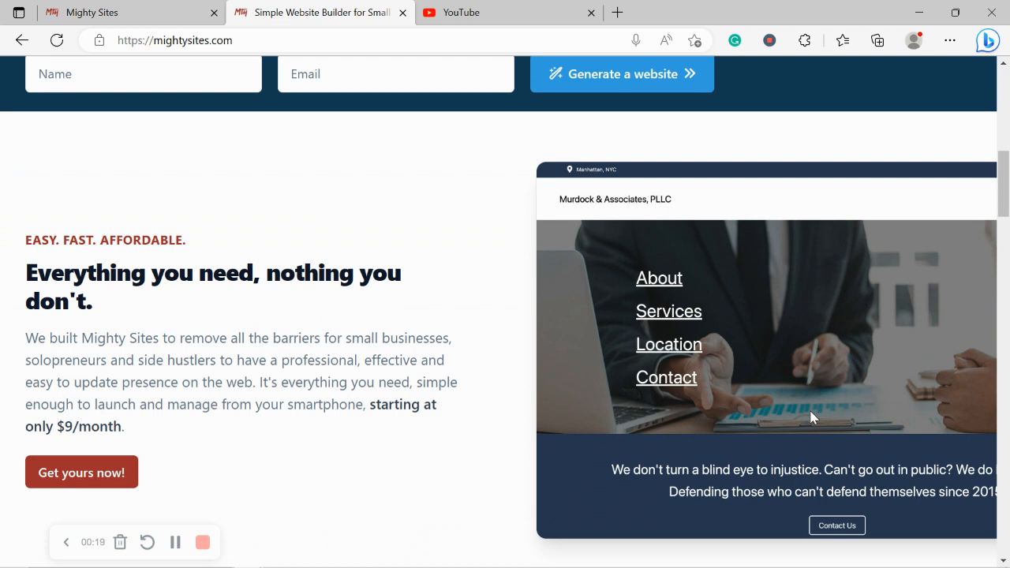
pyautogui.scroll(-1, 812, 418)
pyautogui.scroll(-1, 811, 412)
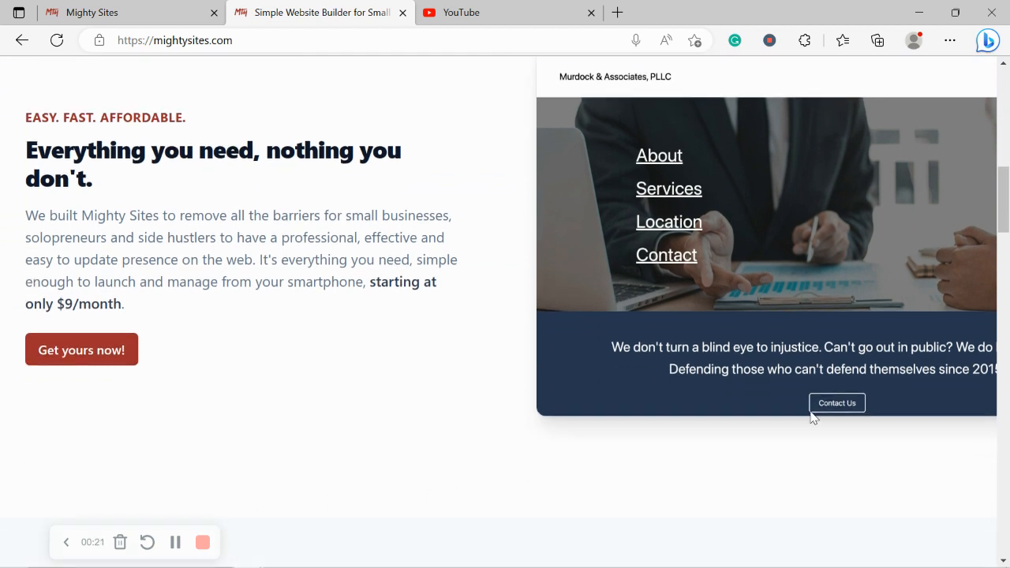
pyautogui.scroll(-1, 813, 418)
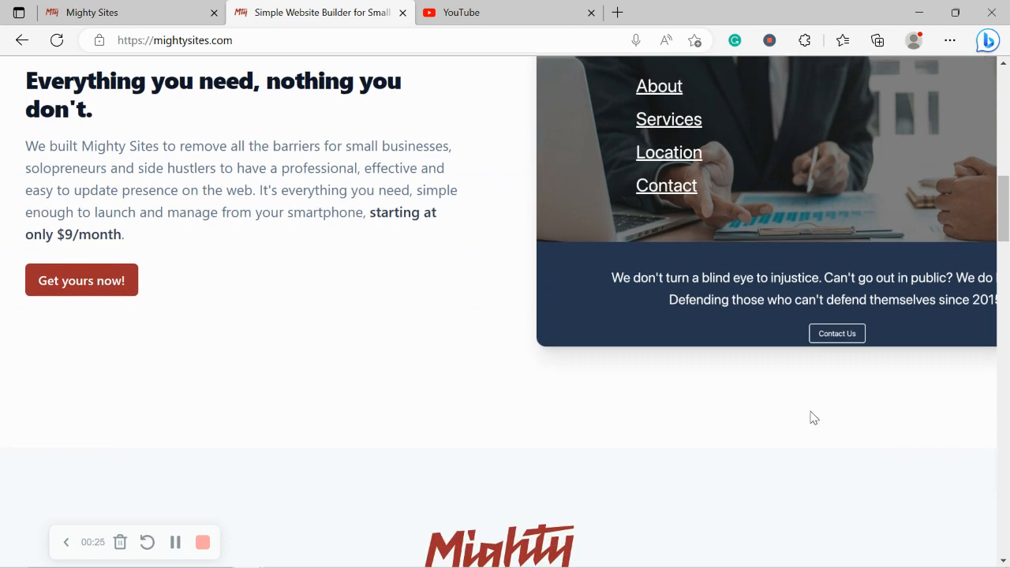
pyautogui.scroll(-5, 813, 418)
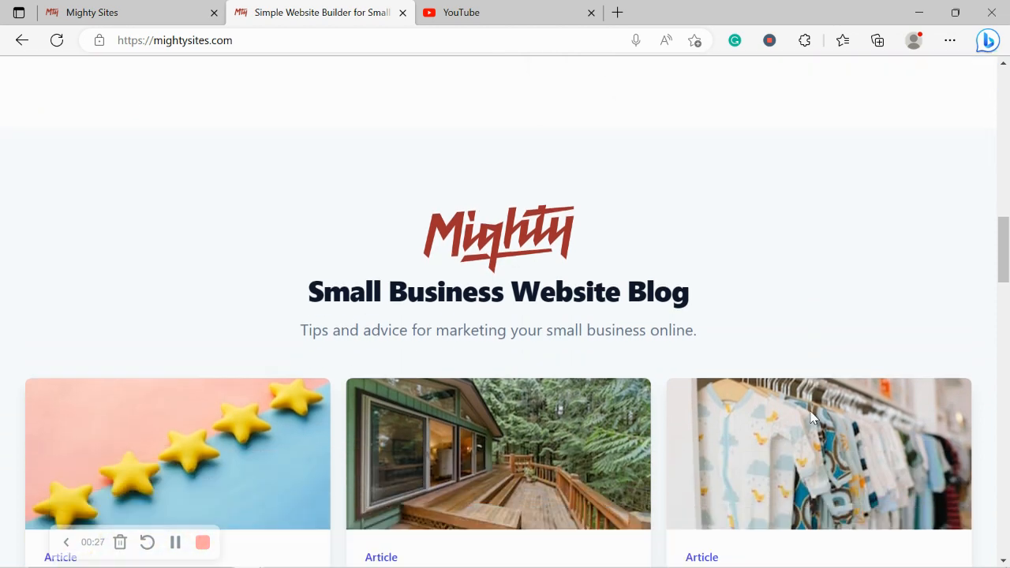
pyautogui.scroll(-1, 812, 418)
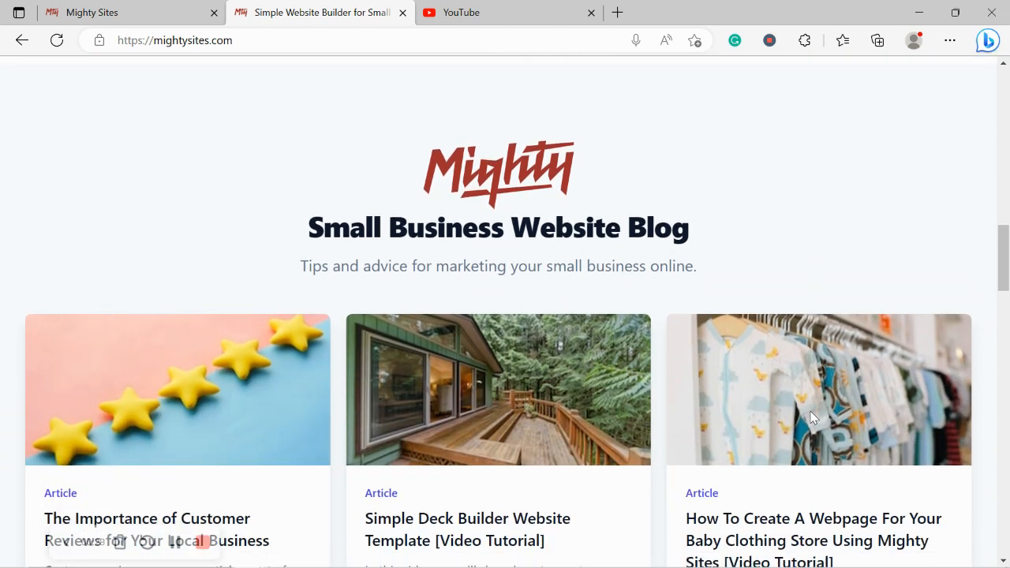
pyautogui.scroll(-4, 812, 418)
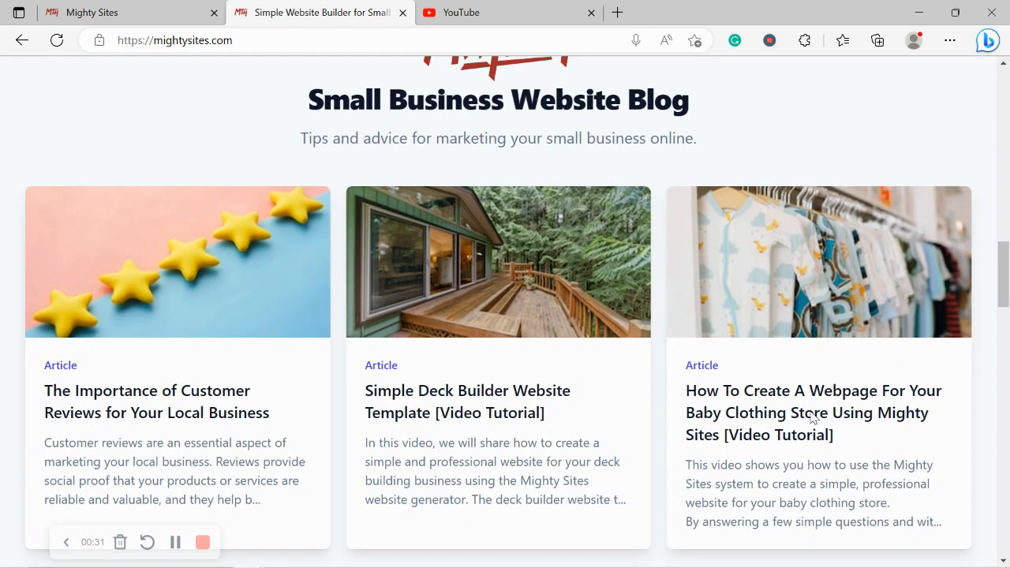
pyautogui.scroll(-5, 811, 418)
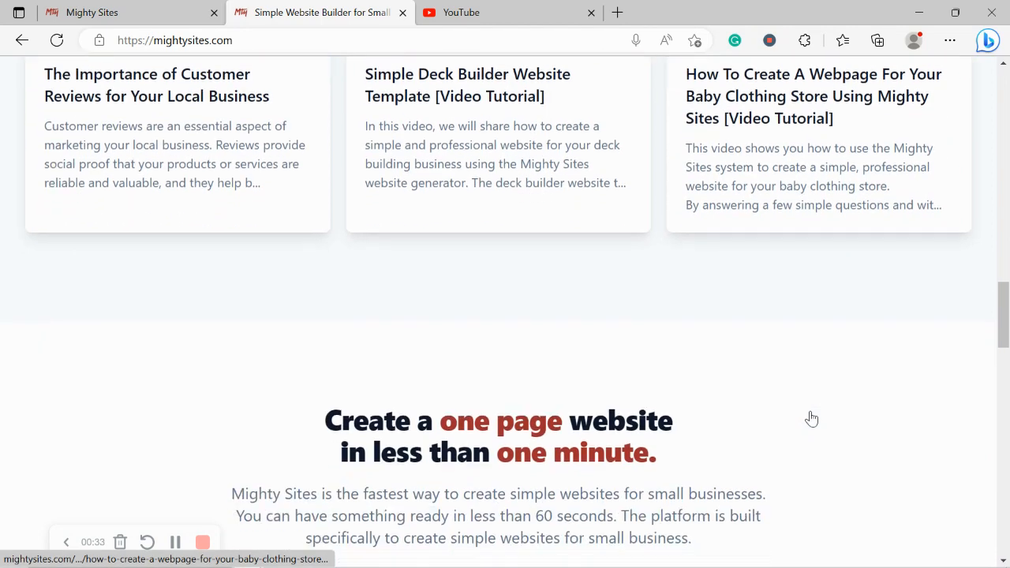
# Examine the homepage's one-page website claim, the three feature cards and the instant templates section
pyautogui.moveTo(322, 290); pyautogui.dragTo(699, 337)
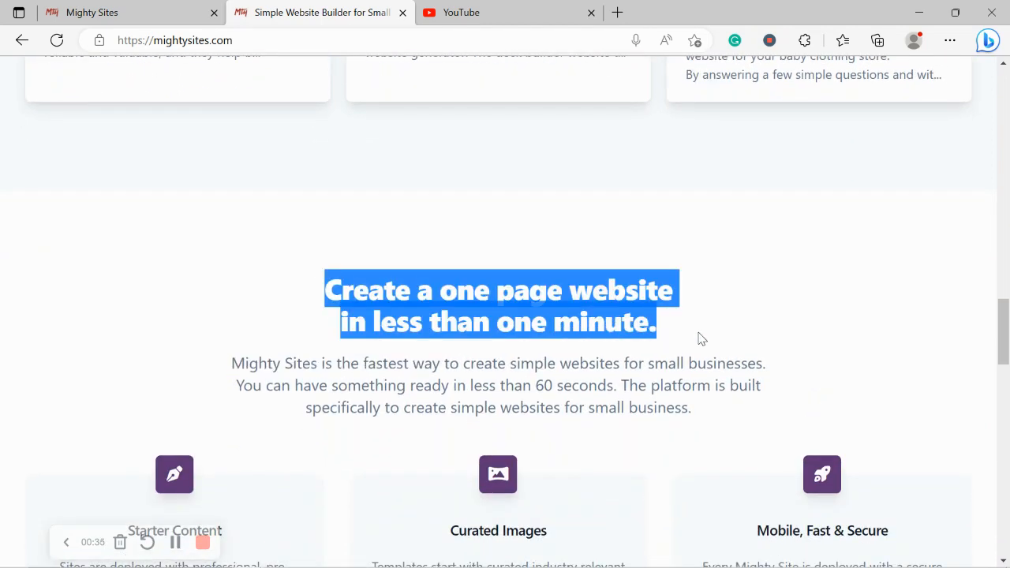
pyautogui.click(371, 356)
pyautogui.scroll(-1, 369, 356)
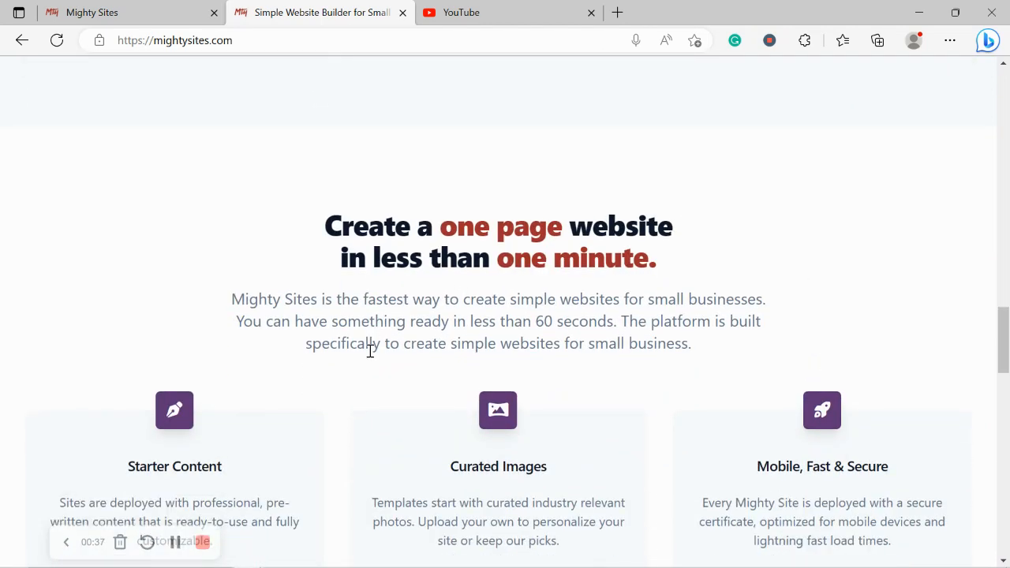
pyautogui.scroll(-1, 370, 352)
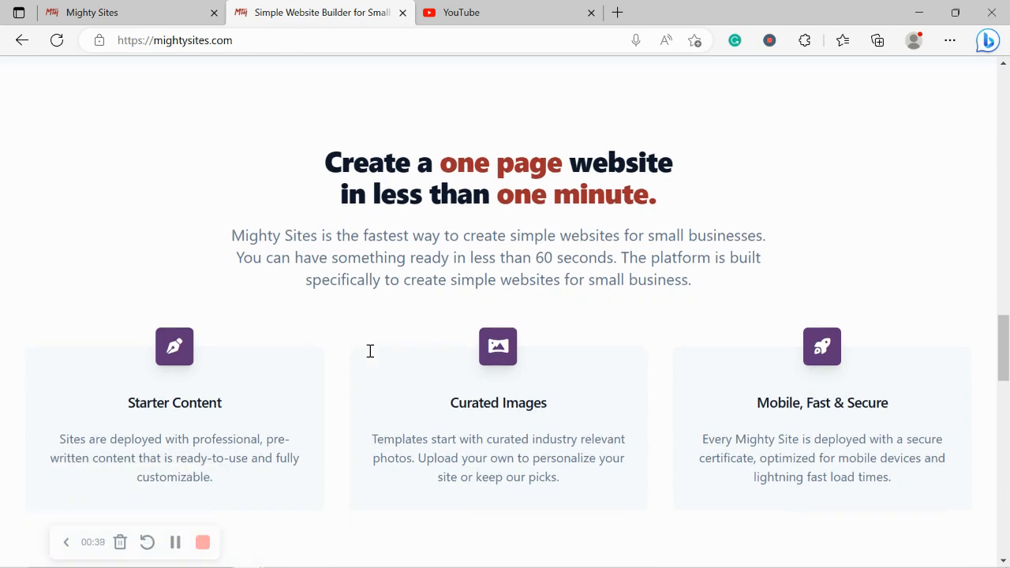
pyautogui.scroll(-3, 371, 356)
pyautogui.scroll(-1, 372, 357)
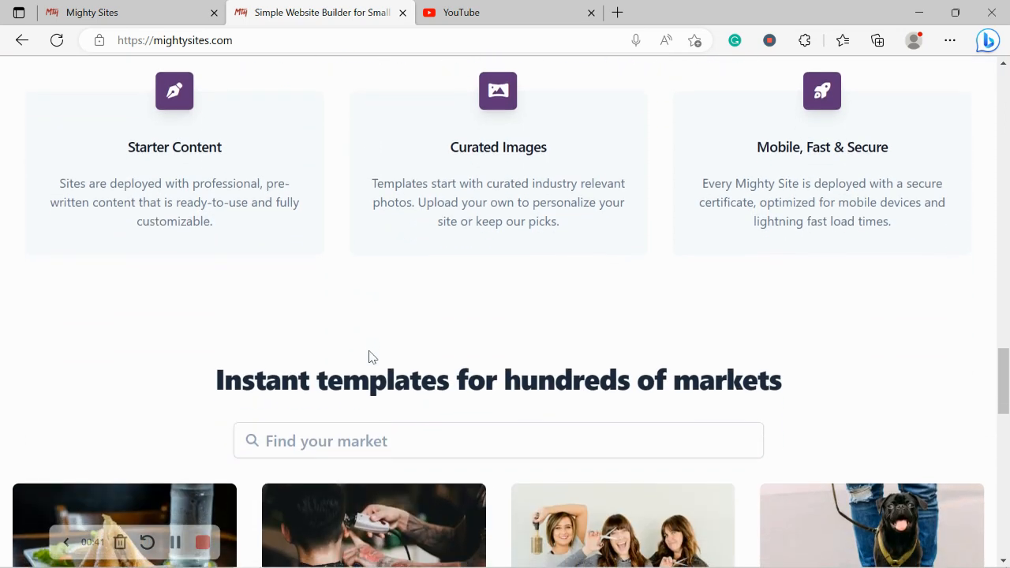
pyautogui.tripleClick(383, 367)
pyautogui.click(226, 315)
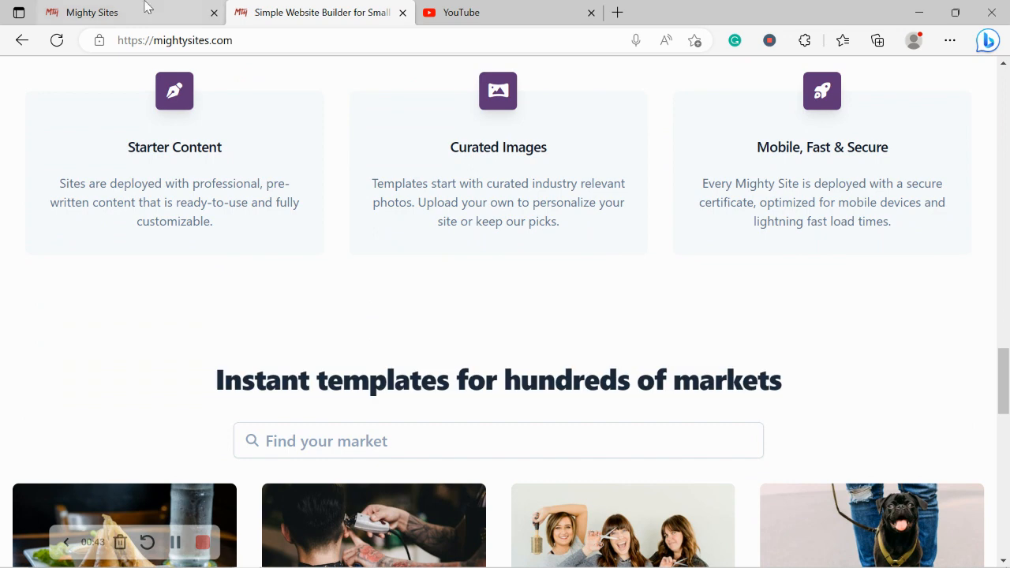
# Switch to the Mighty Sites site creation page and browse the available market templates
pyautogui.click(146, 9)
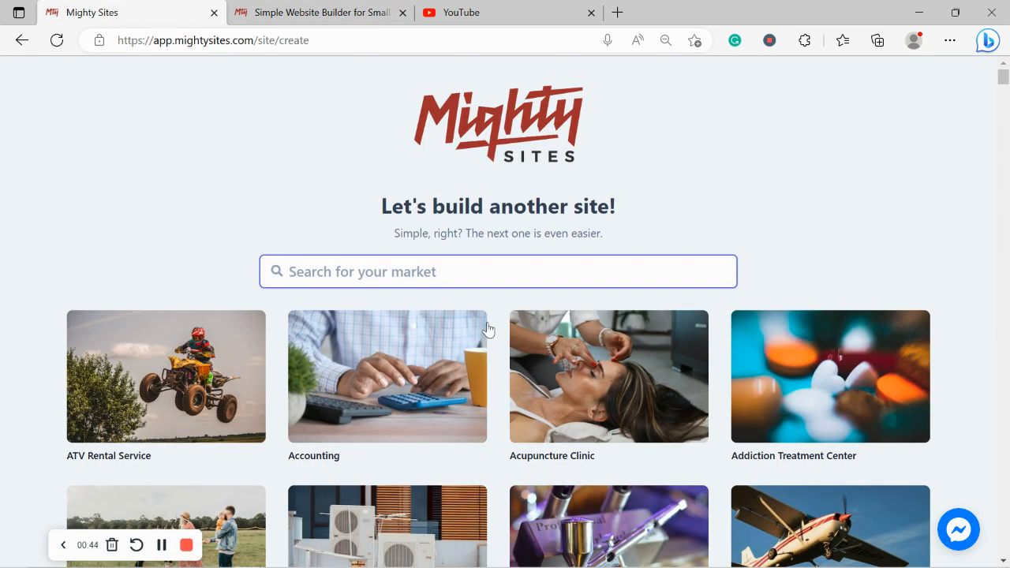
pyautogui.click(306, 221)
pyautogui.scroll(-1, 303, 213)
pyautogui.scroll(-2, 303, 213)
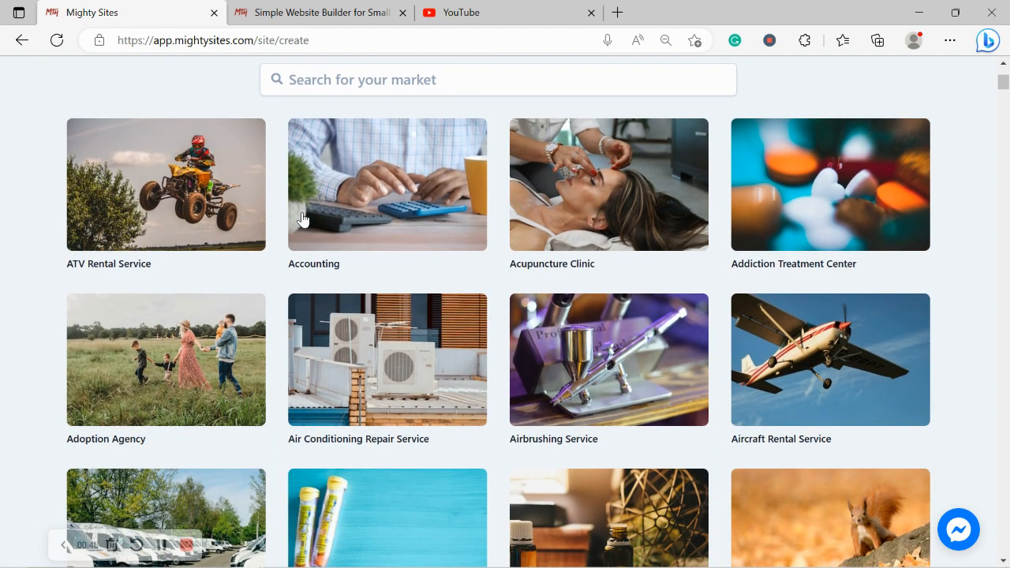
pyautogui.scroll(-5, 302, 218)
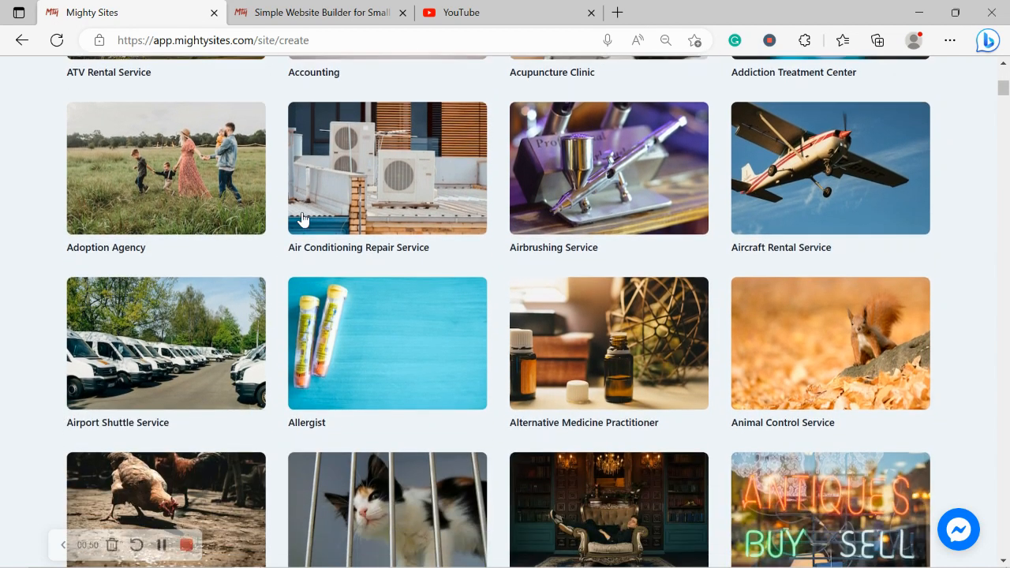
pyautogui.scroll(-5, 303, 218)
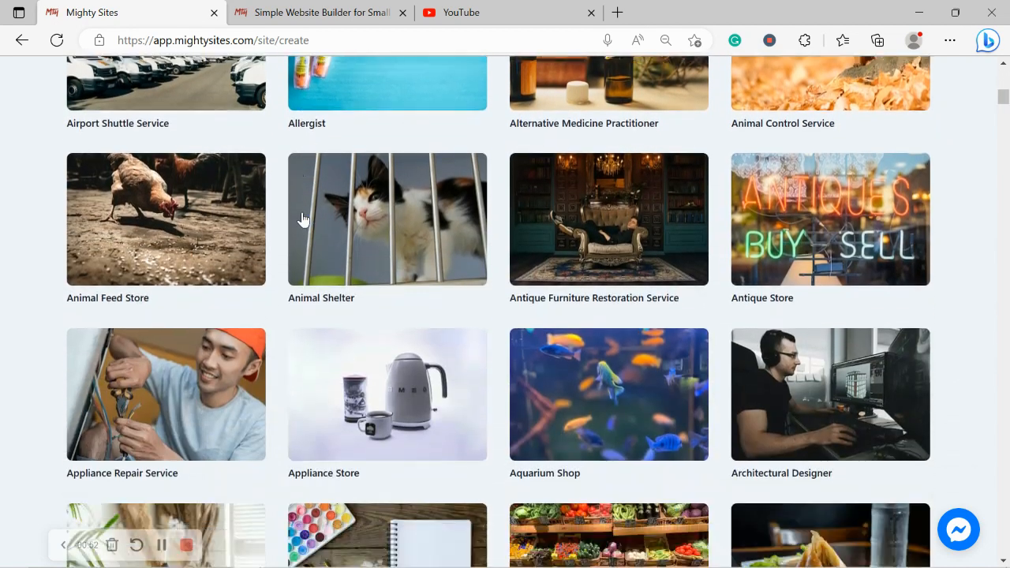
pyautogui.scroll(5, 303, 215)
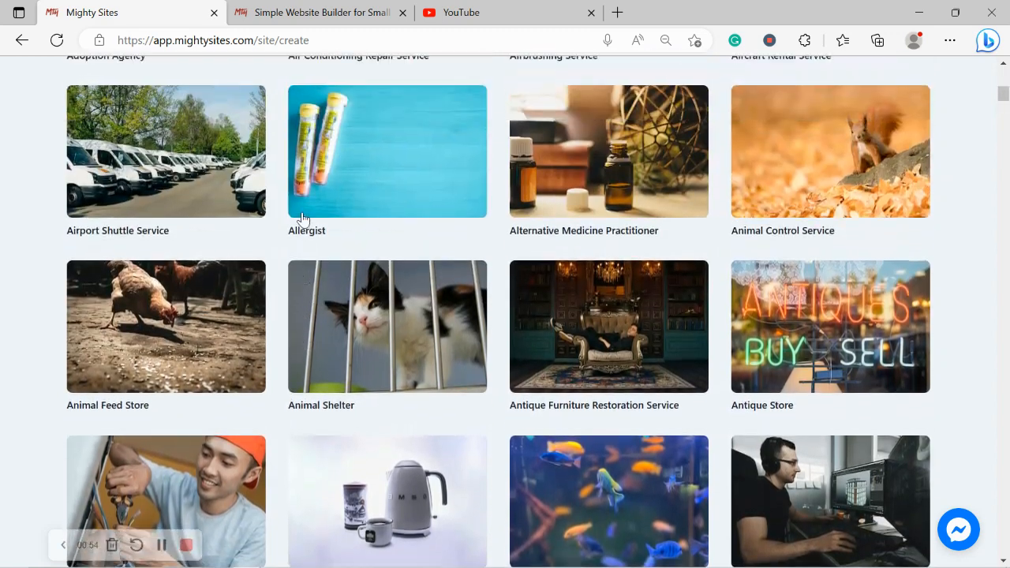
pyautogui.scroll(5, 303, 219)
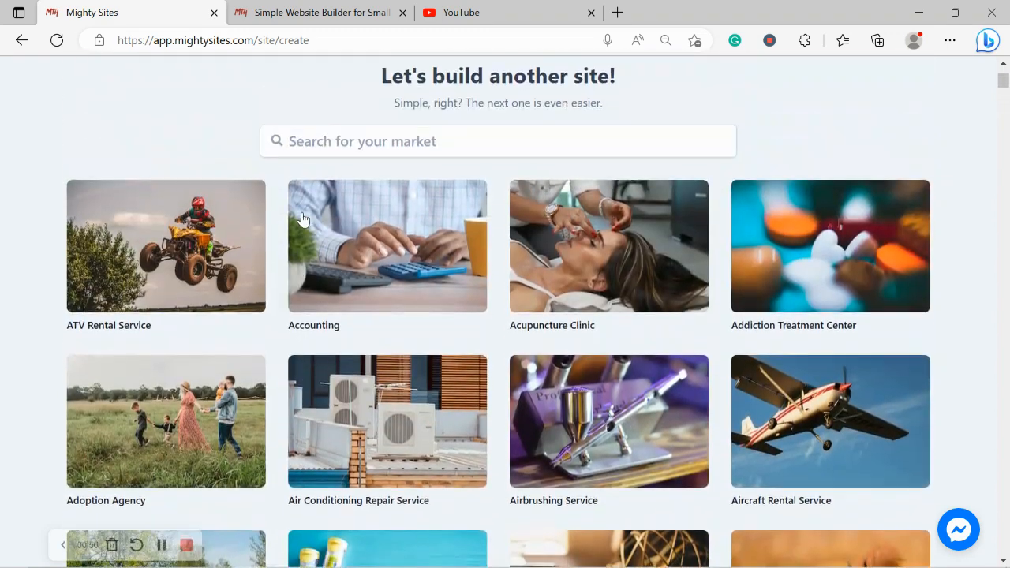
# Search the markets for "childr" and choose the Children's Clothing Store template
pyautogui.click(391, 157)
pyautogui.write('childr')
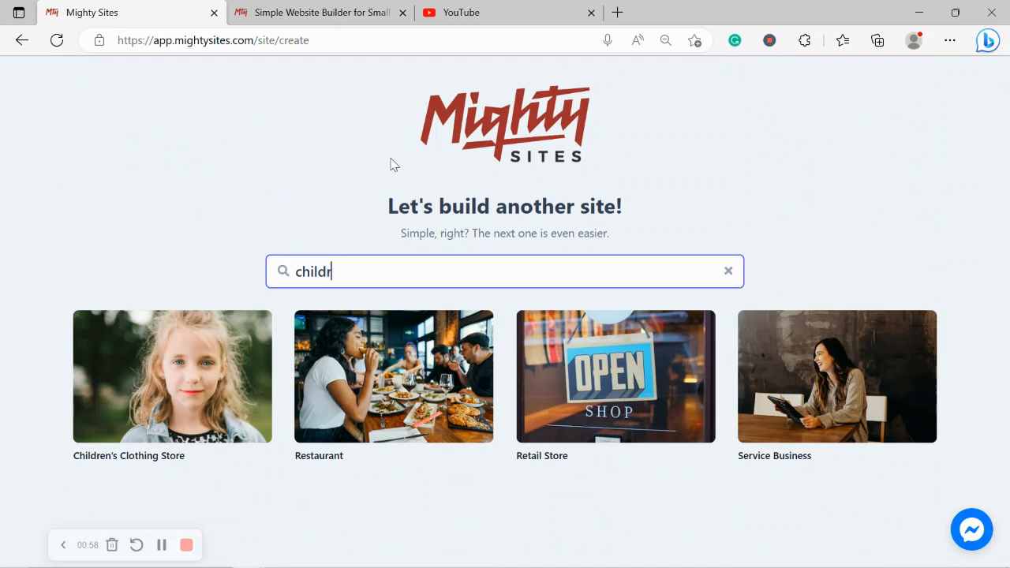
pyautogui.click(205, 375)
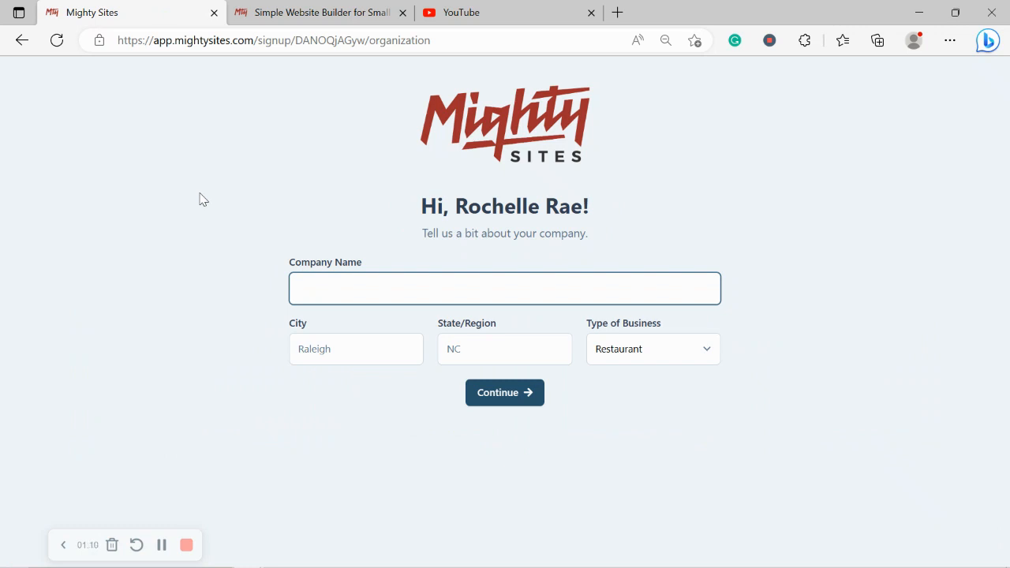
# Enter "Rochelle's Childrens Apparel" as the company name
pyautogui.write('Roche')
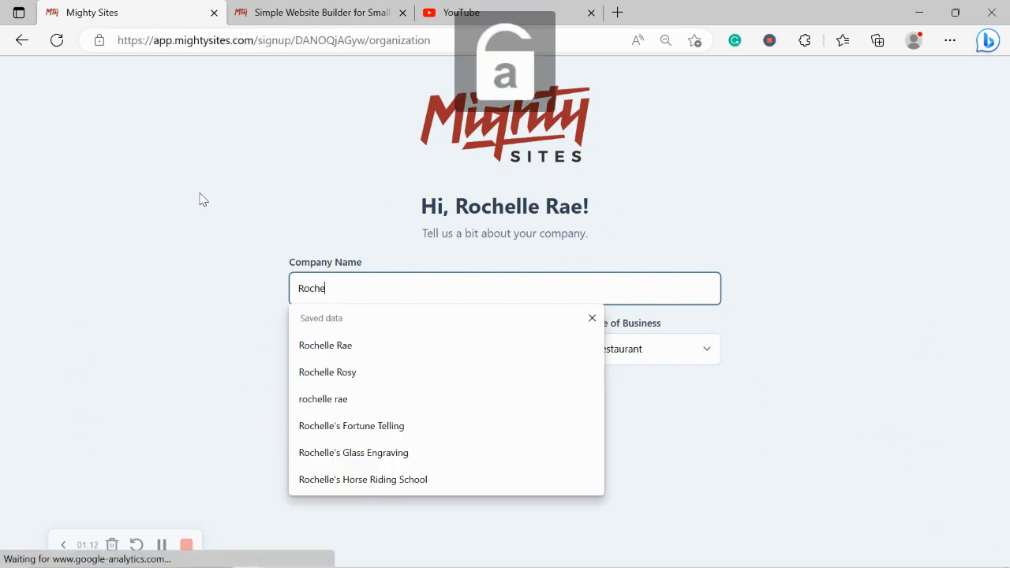
pyautogui.write("lle's Childre")
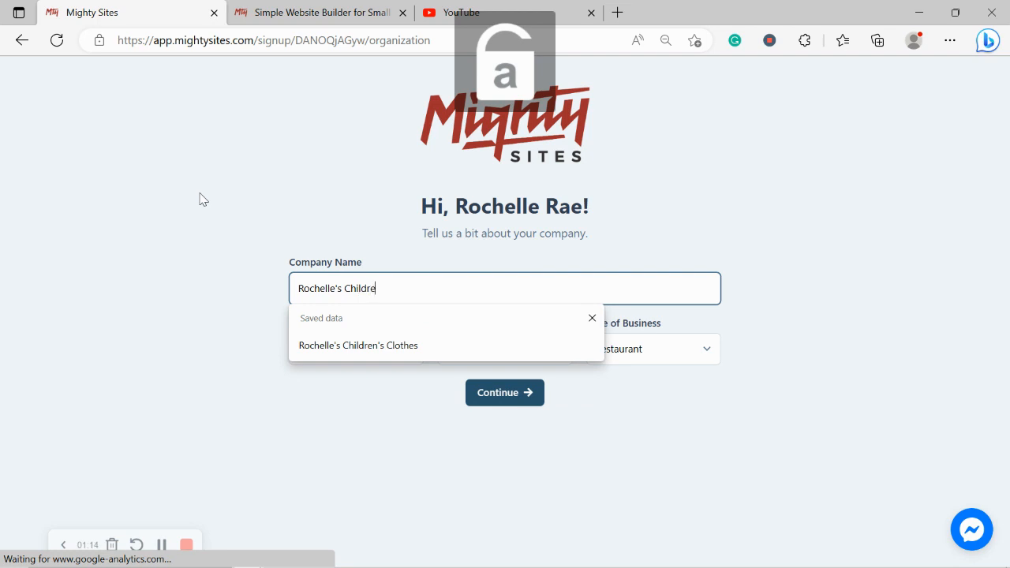
pyautogui.write('ns Apparen')
pyautogui.press('BackSpace')
pyautogui.write('l')
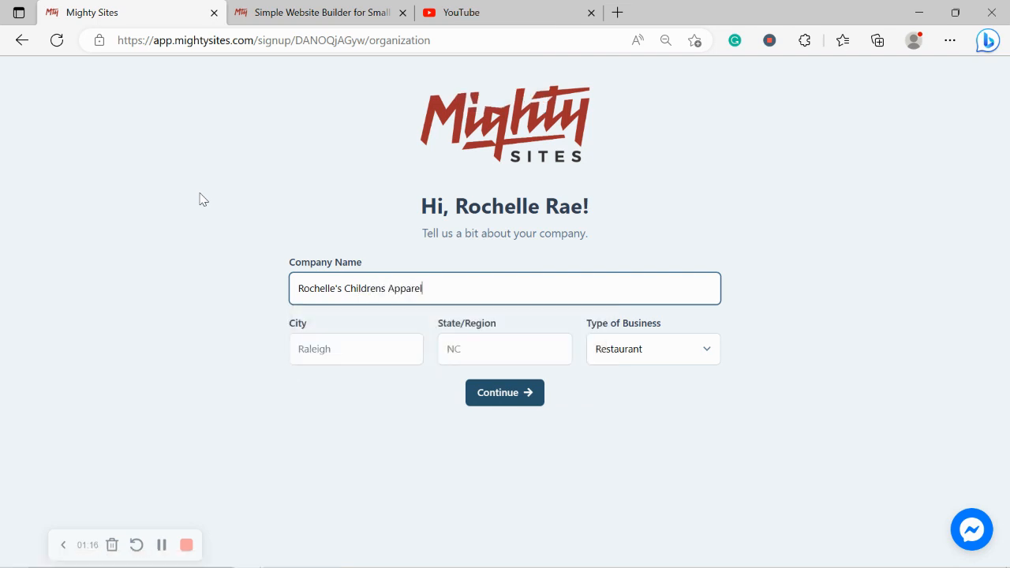
# Set the company's city to Denver and its state to Colorado
pyautogui.click(352, 343)
pyautogui.write('Denver')
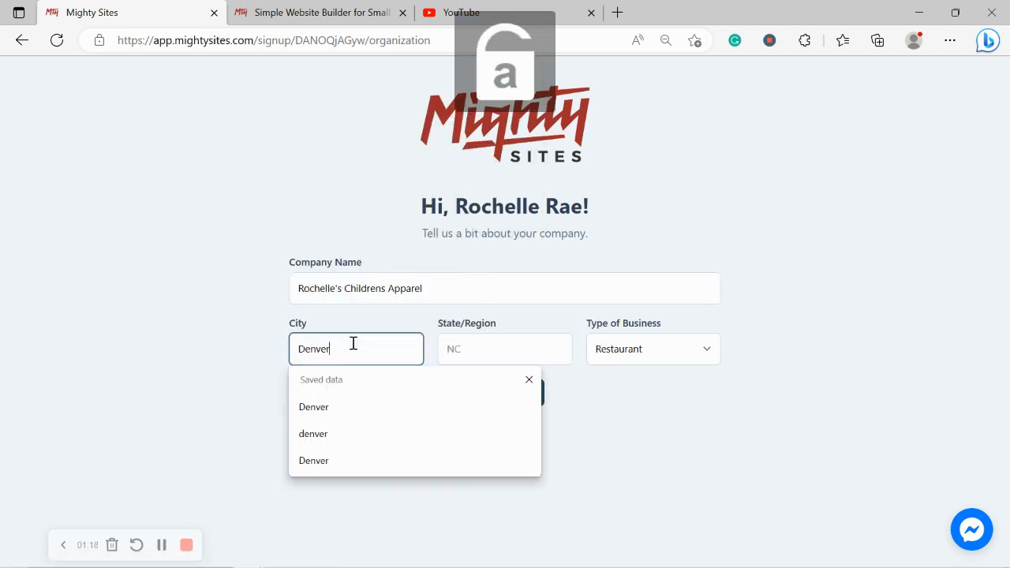
pyautogui.click(487, 345)
pyautogui.press('capslock')
pyautogui.write('C')
pyautogui.press('capslock')
pyautogui.write('olorado')
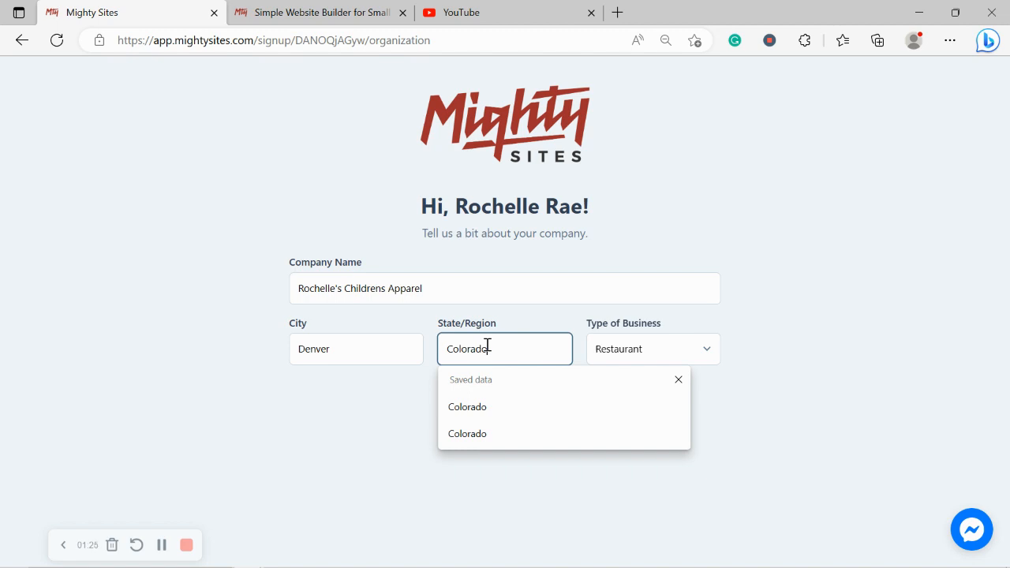
# Set the type of business to Retail and submit the company details
pyautogui.click(773, 334)
pyautogui.click(692, 350)
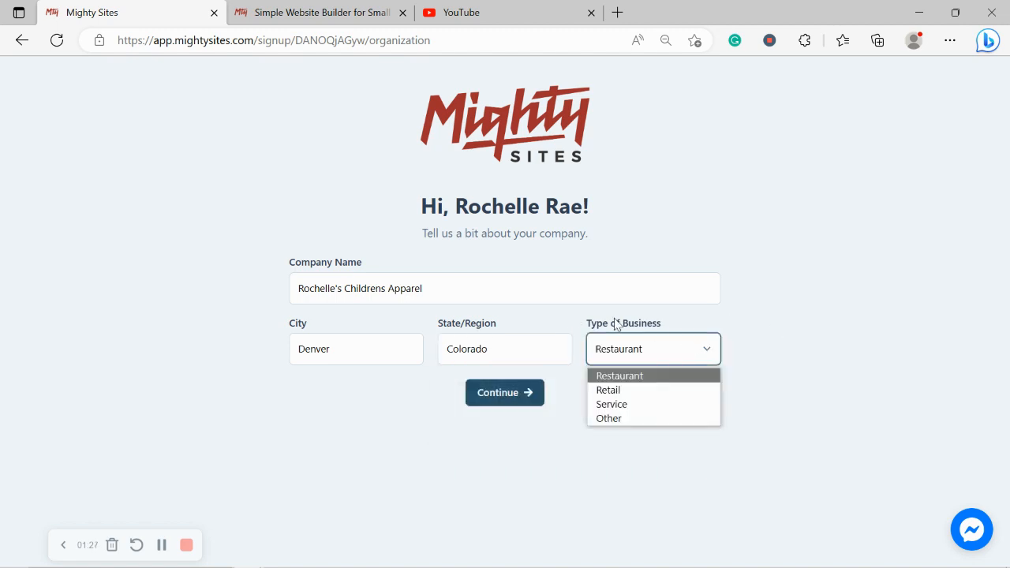
pyautogui.click(649, 389)
pyautogui.click(501, 402)
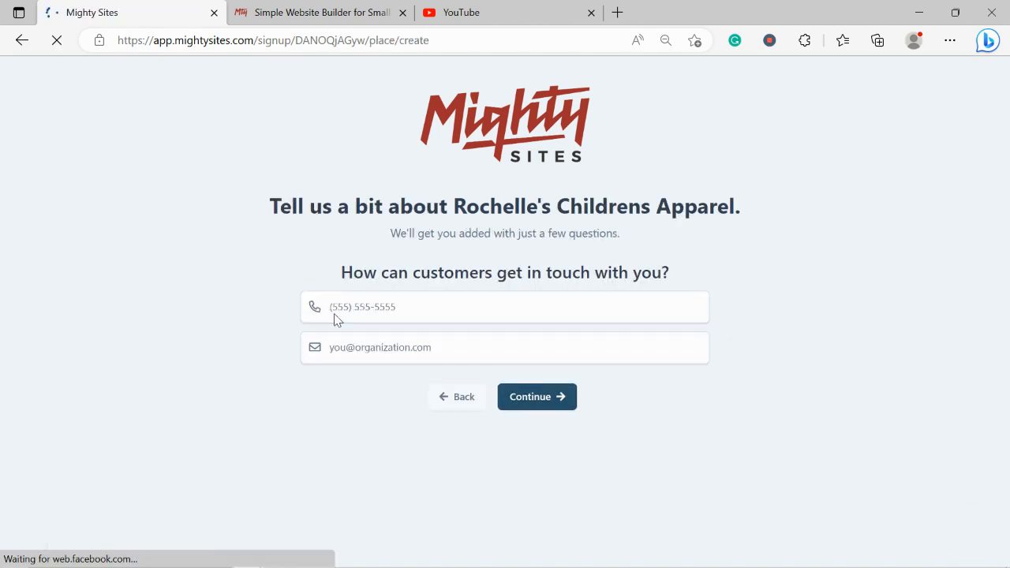
# Enter the business's contact phone number and e-mail address, and continue to the place of business form
pyautogui.click(409, 306)
pyautogui.write('575-4932')
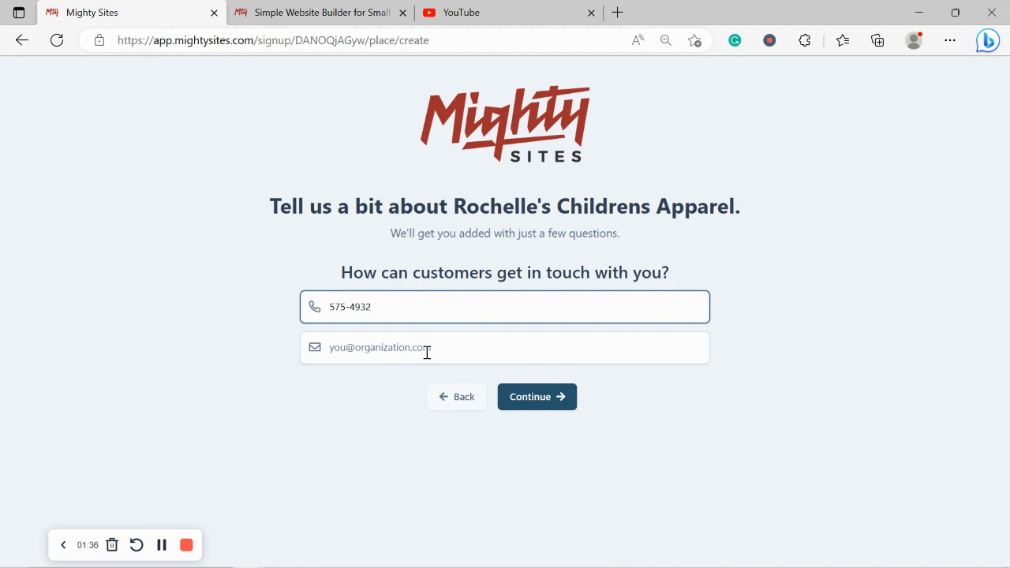
pyautogui.click(427, 352)
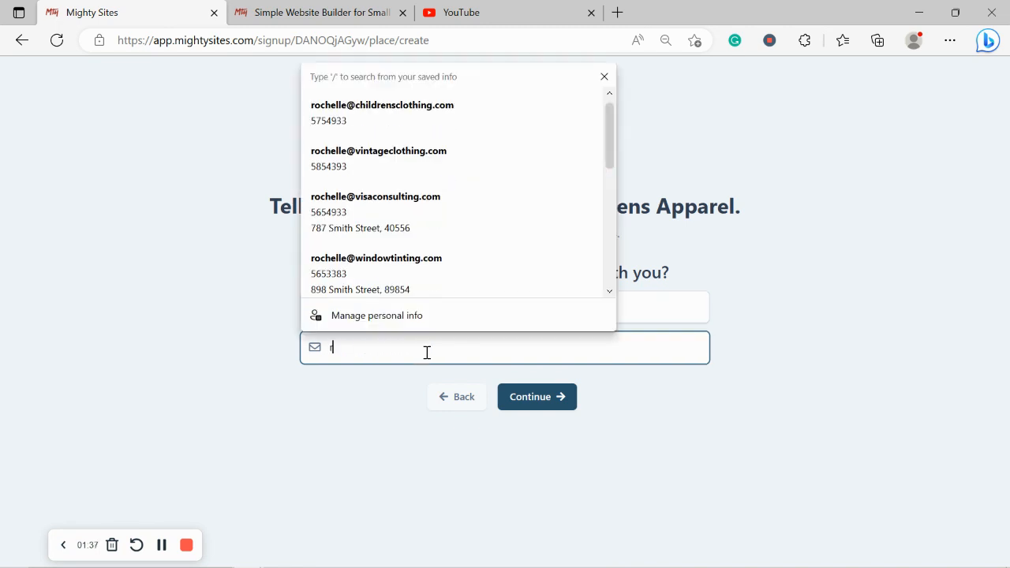
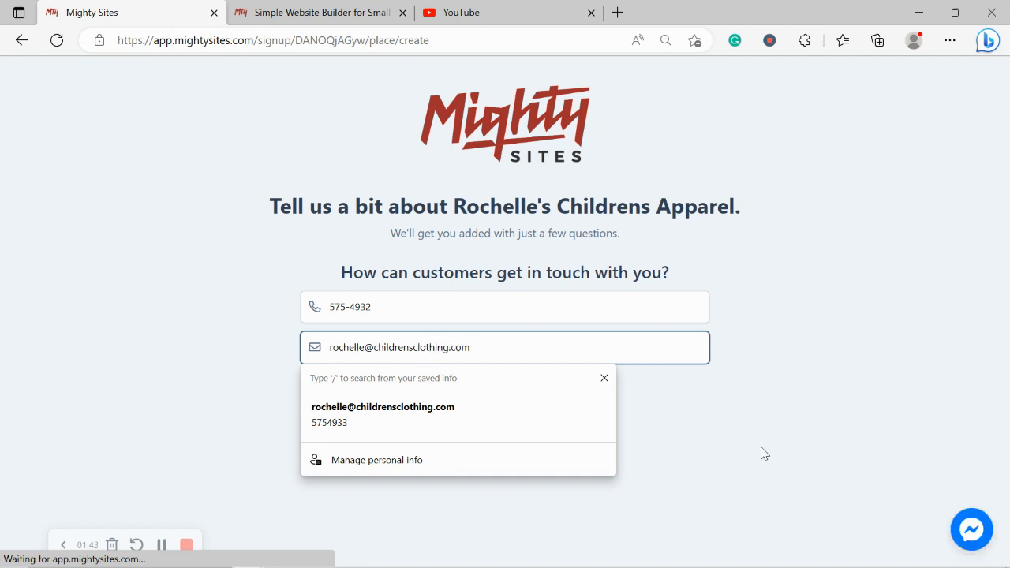
pyautogui.click(538, 396)
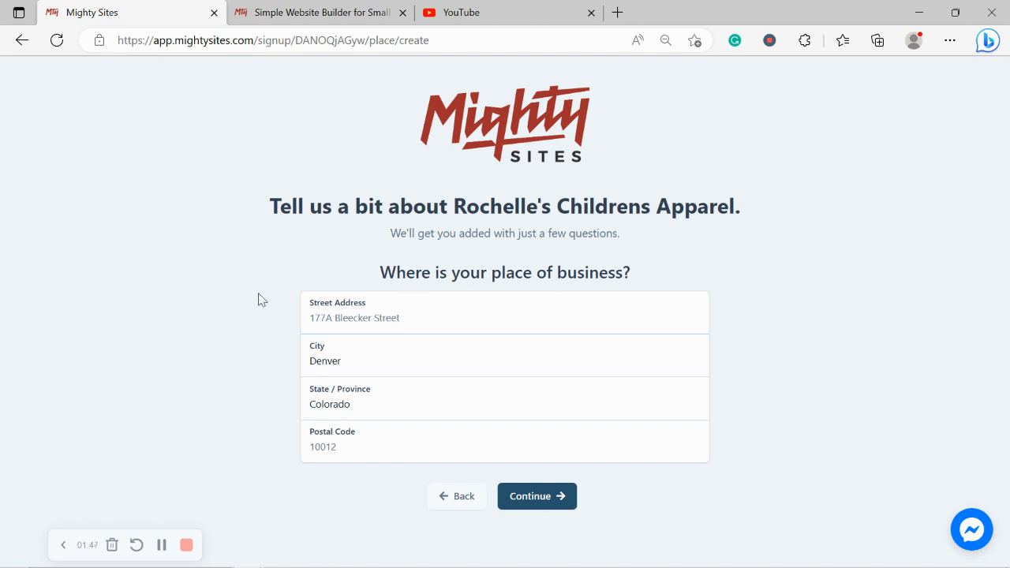
# Enter the business's street address and postal code, and continue to the opening hours form
pyautogui.click(390, 317)
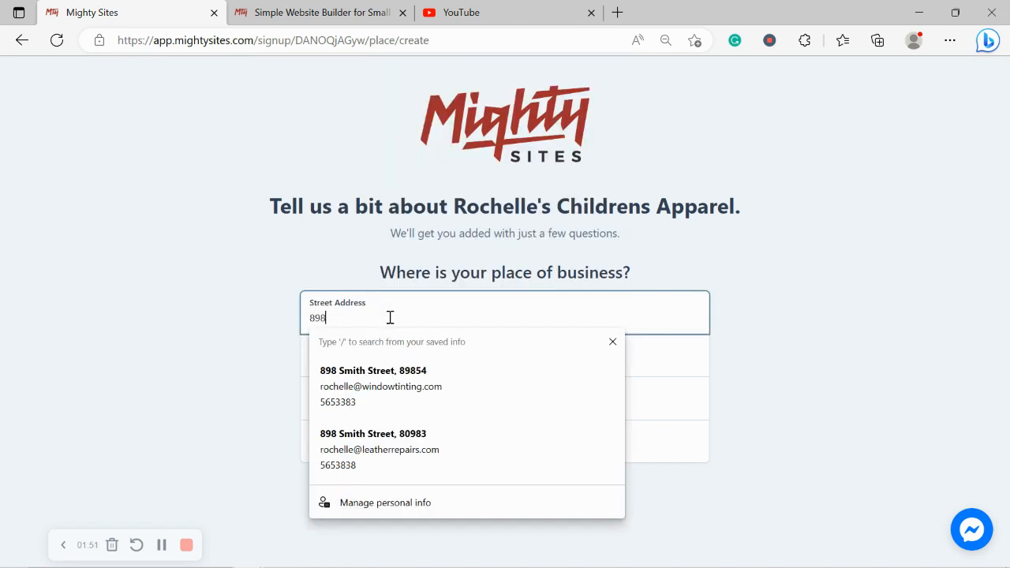
pyautogui.press('capslock')
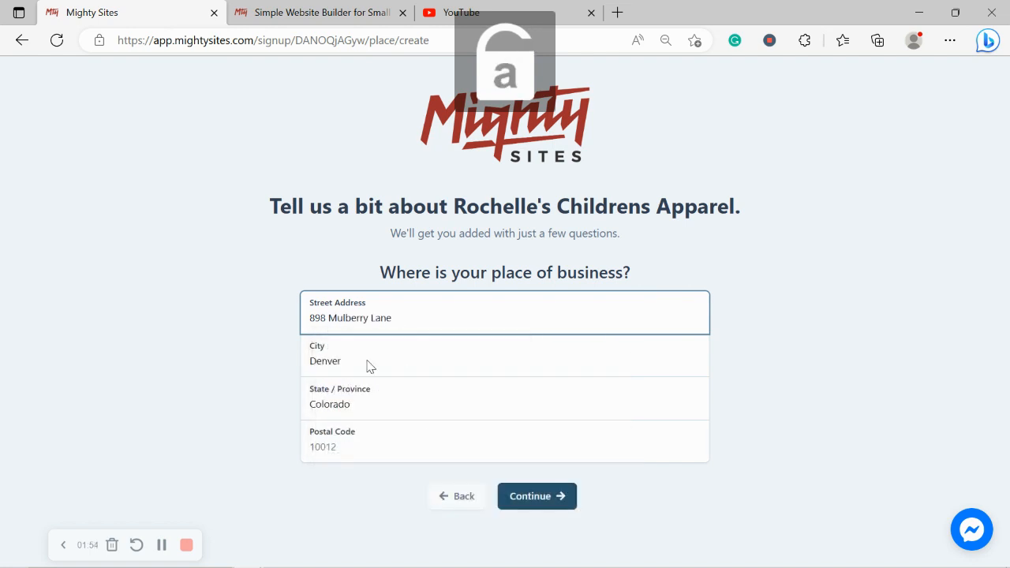
pyautogui.click(345, 453)
pyautogui.write('40574')
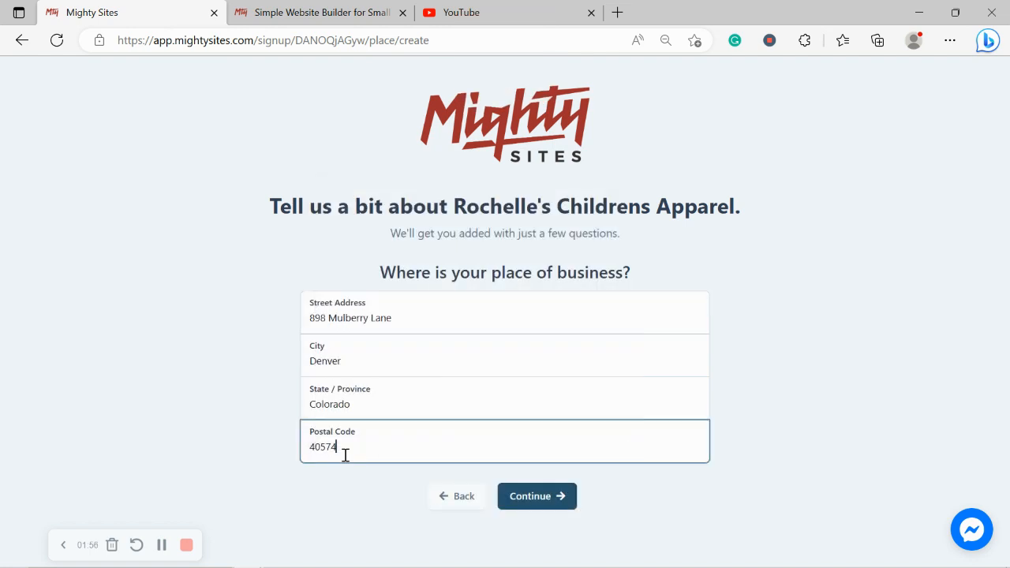
pyautogui.click(564, 502)
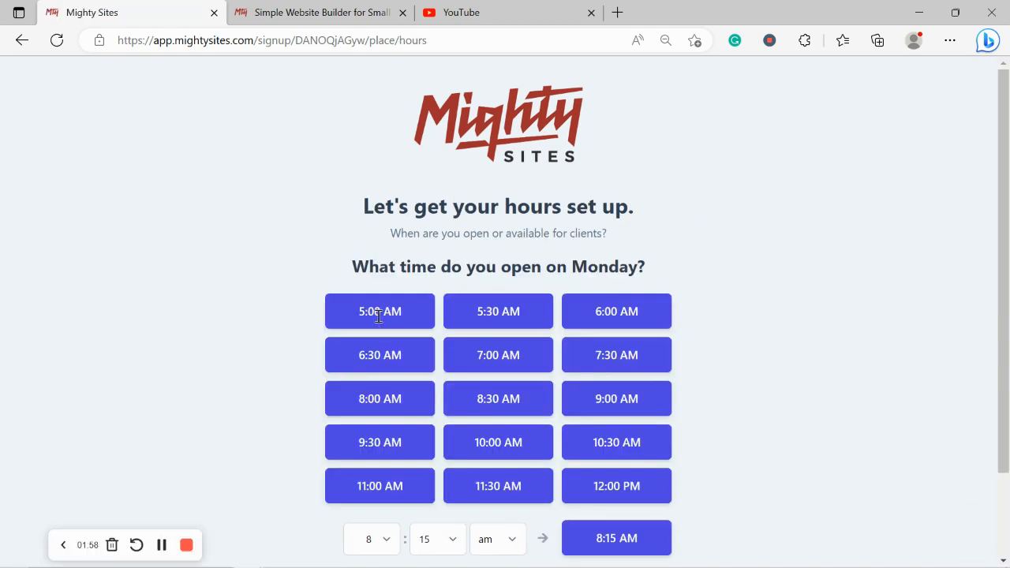
# Set Monday's opening time to 9:00 AM and its closing time to 5:30 PM
pyautogui.scroll(-2, 1008, 392)
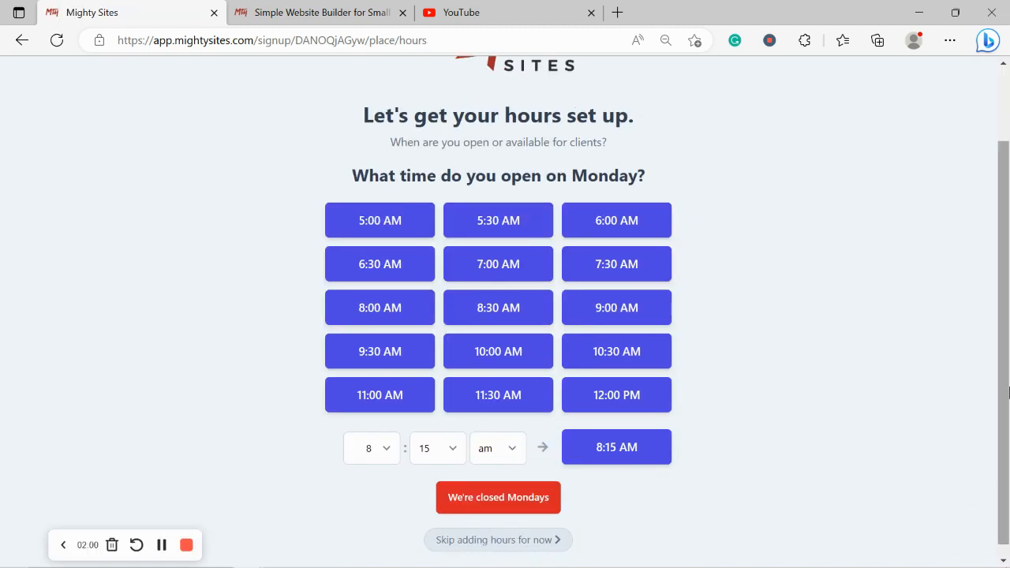
pyautogui.click(644, 312)
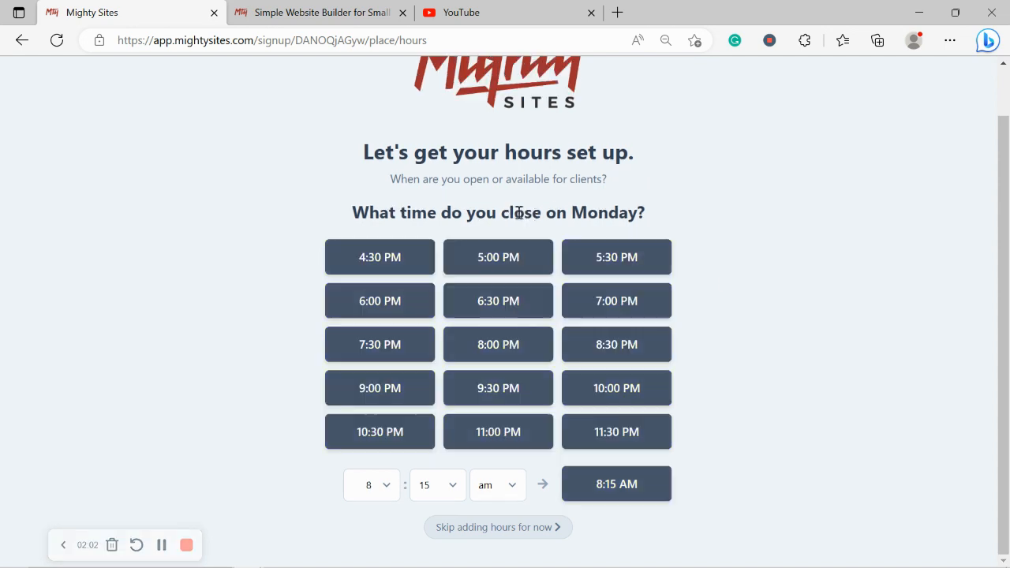
pyautogui.click(591, 256)
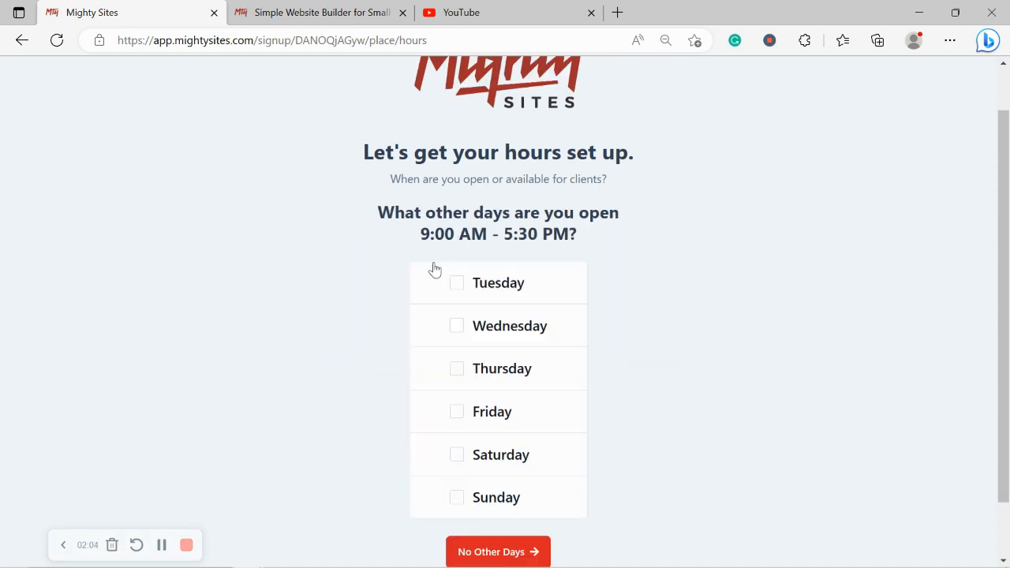
# Apply the same opening hours to Tuesday, Wednesday, Thursday, Friday and Saturday, and continue
pyautogui.click(447, 295)
pyautogui.click(447, 324)
pyautogui.click(446, 381)
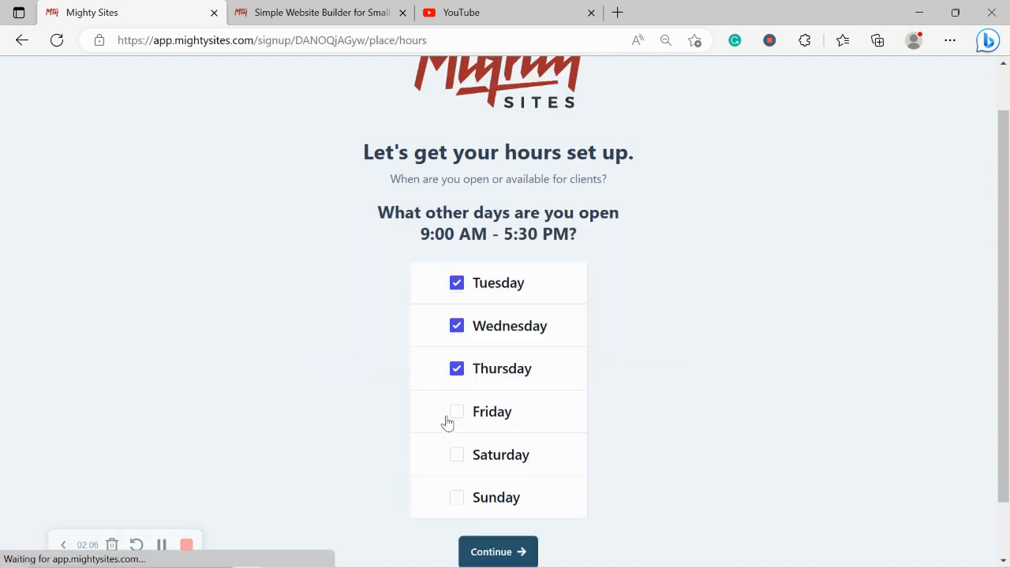
pyautogui.click(456, 411)
pyautogui.click(456, 455)
pyautogui.click(521, 553)
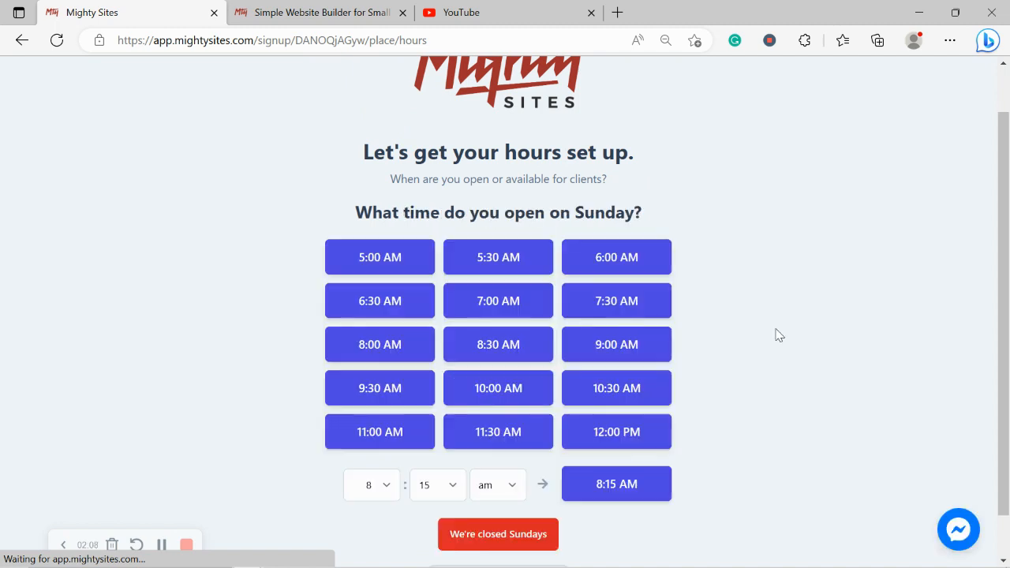
# Mark the business as closed on Sundays and approve the location and hours review
pyautogui.scroll(-1, 777, 334)
pyautogui.click(492, 482)
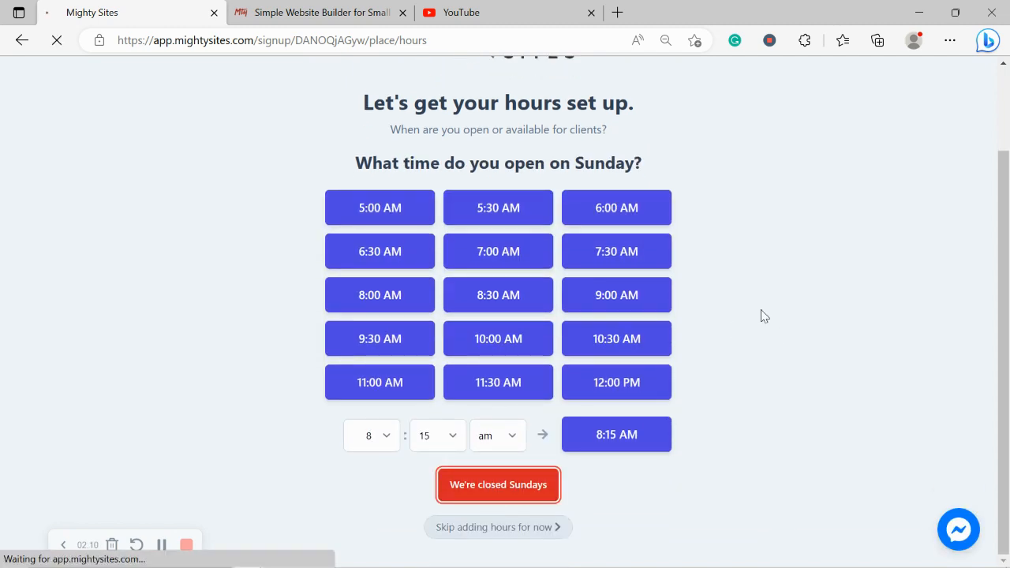
pyautogui.scroll(-2, 763, 316)
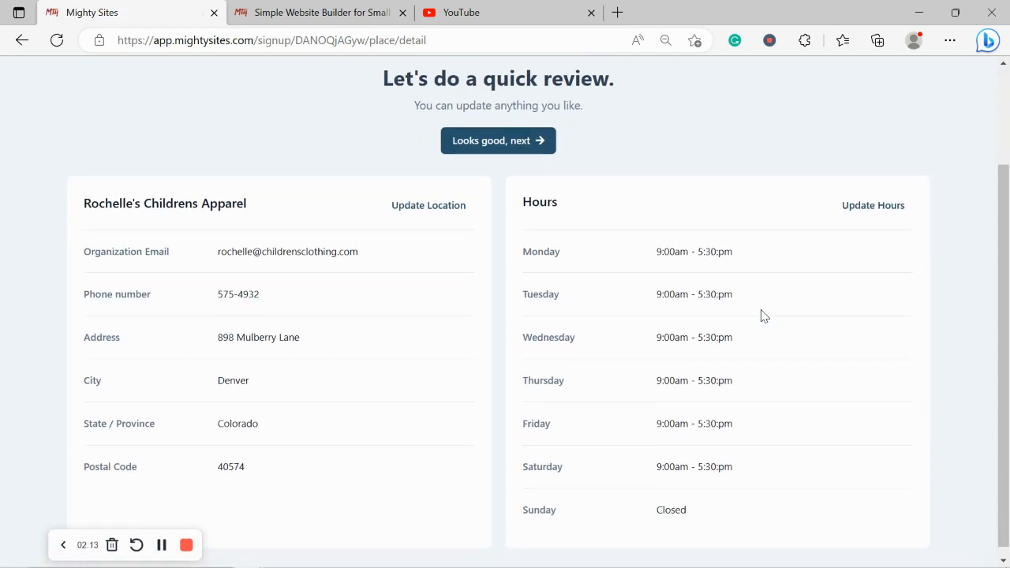
pyautogui.click(537, 140)
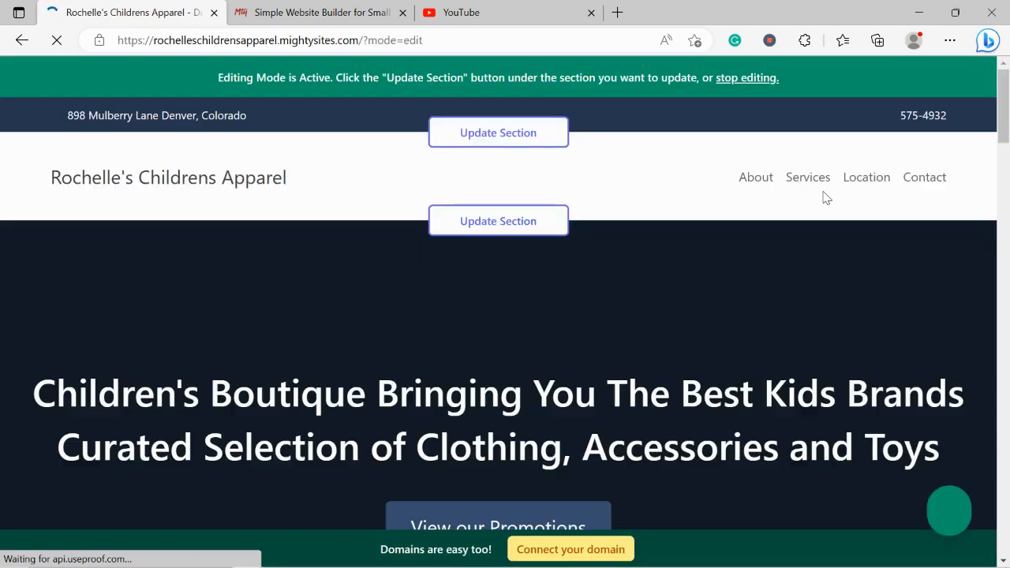
# Examine the generated site's hero banner, introductory text and About Us section
pyautogui.scroll(-2, 823, 197)
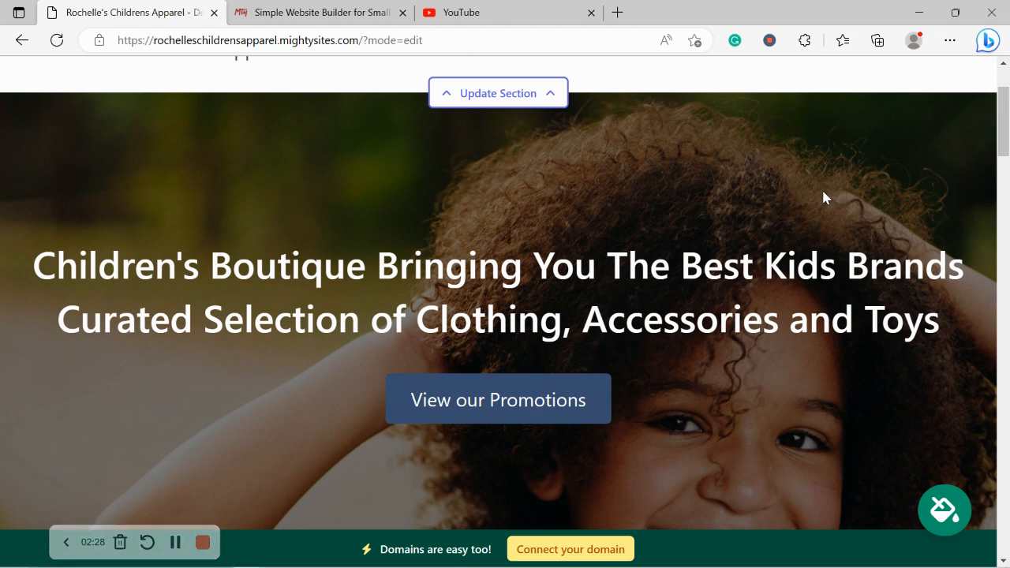
pyautogui.scroll(-3, 823, 197)
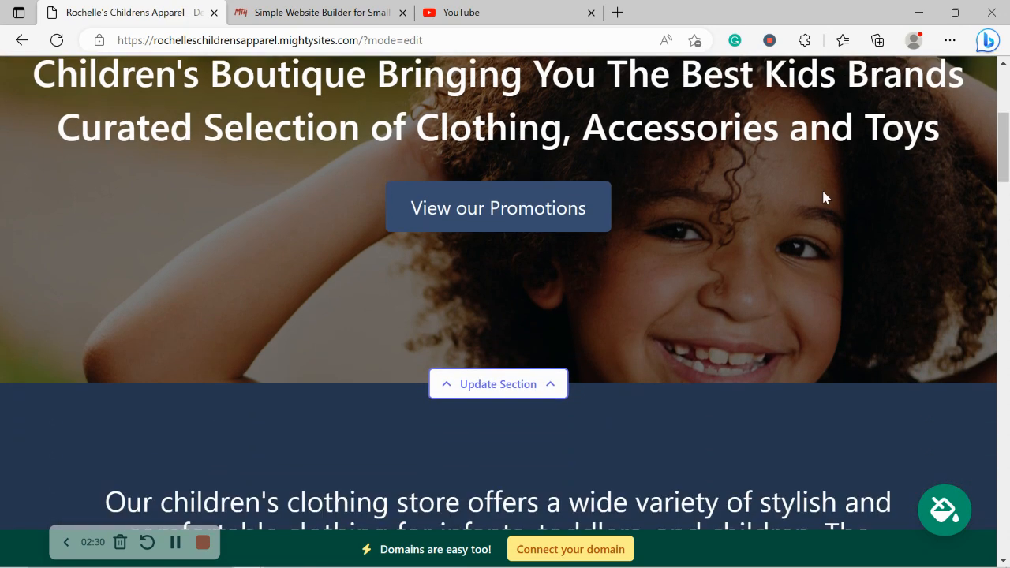
pyautogui.scroll(-4, 823, 192)
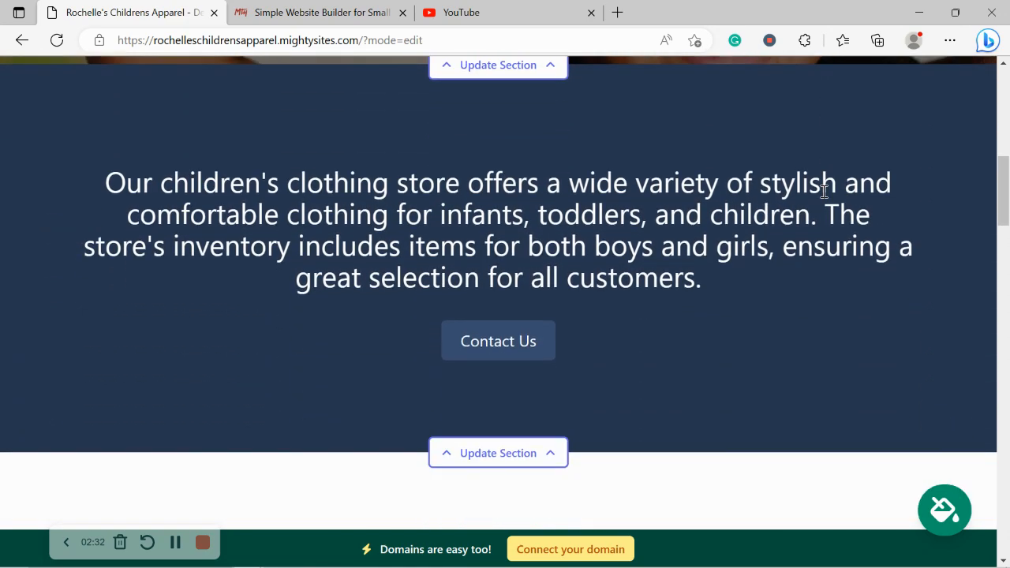
pyautogui.scroll(-5, 822, 192)
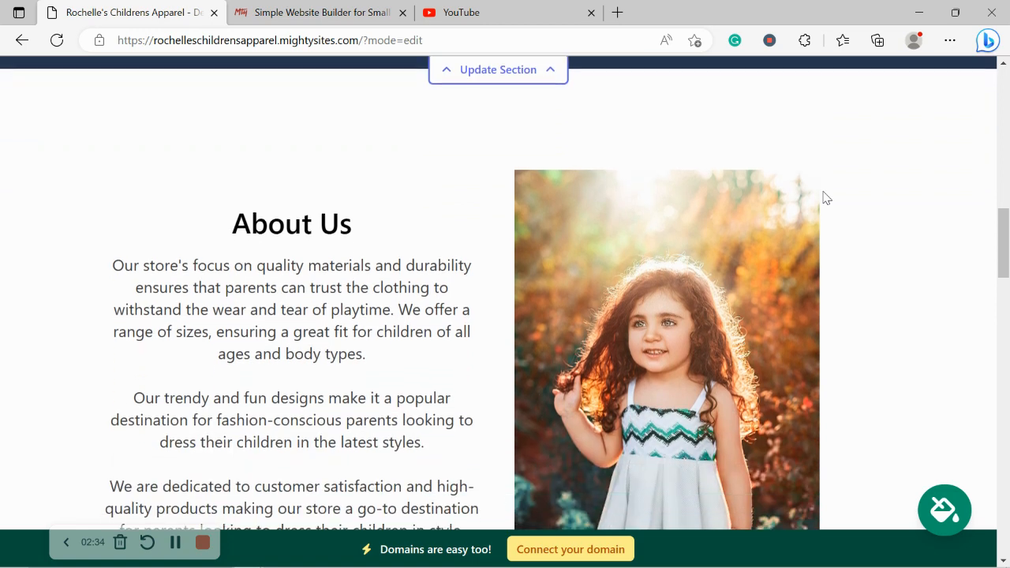
pyautogui.scroll(-2, 823, 197)
pyautogui.moveTo(235, 98); pyautogui.dragTo(494, 419)
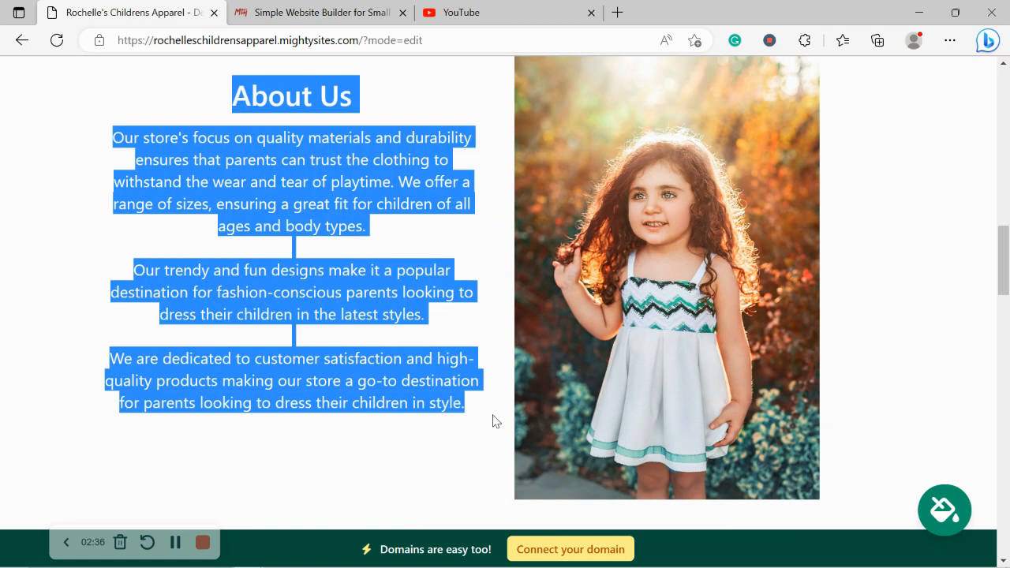
pyautogui.click(373, 436)
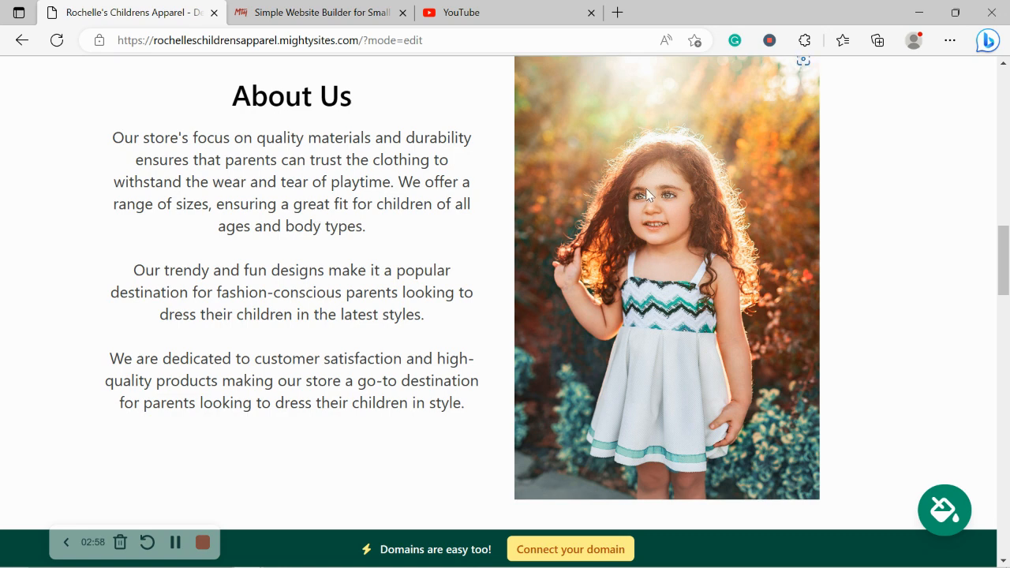
pyautogui.moveTo(96, 155); pyautogui.dragTo(464, 458)
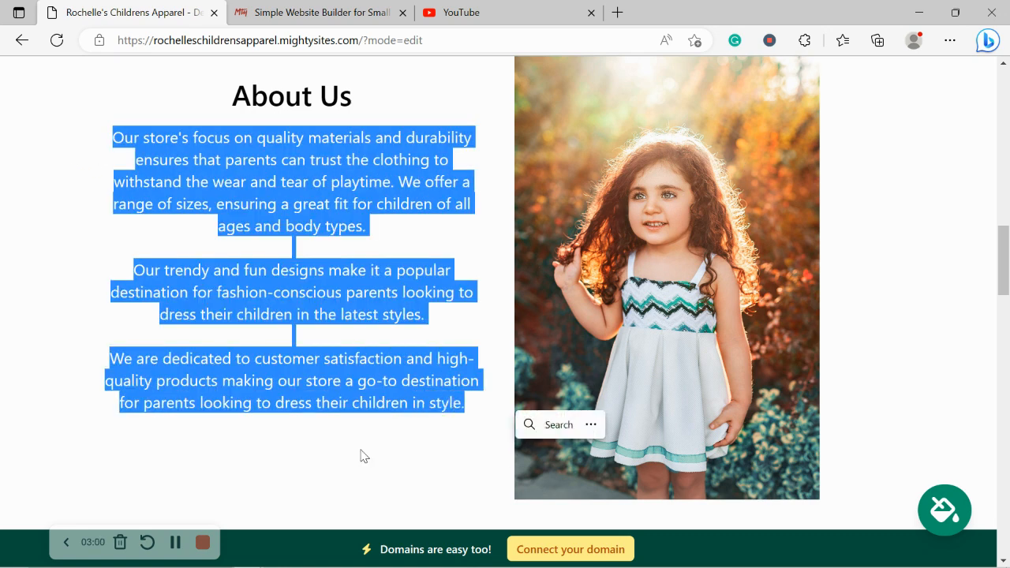
# Examine the generated site's full-width photo, the Services section and the location and hours section
pyautogui.scroll(-2, 360, 455)
pyautogui.scroll(-8, 360, 455)
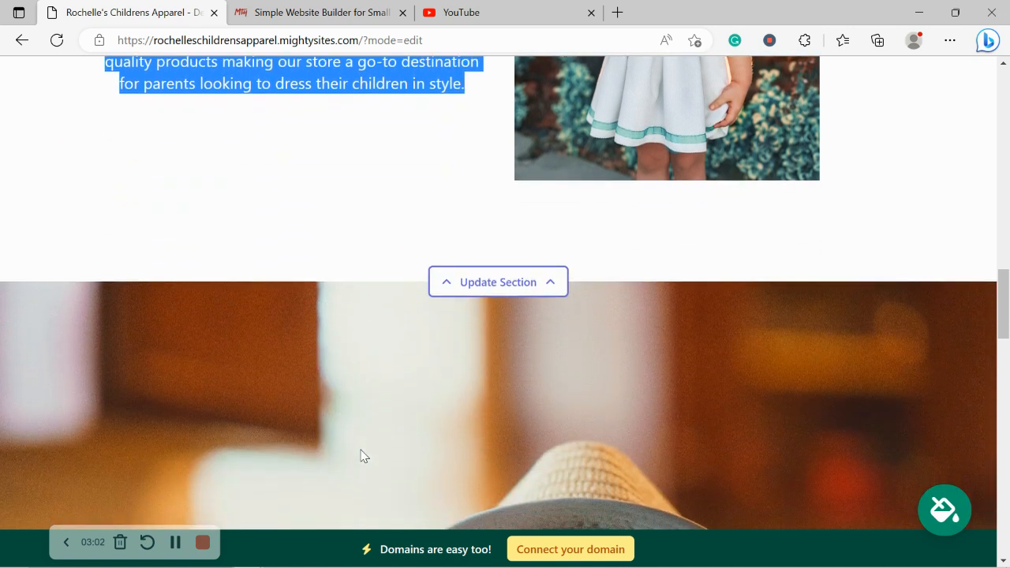
pyautogui.scroll(-4, 361, 455)
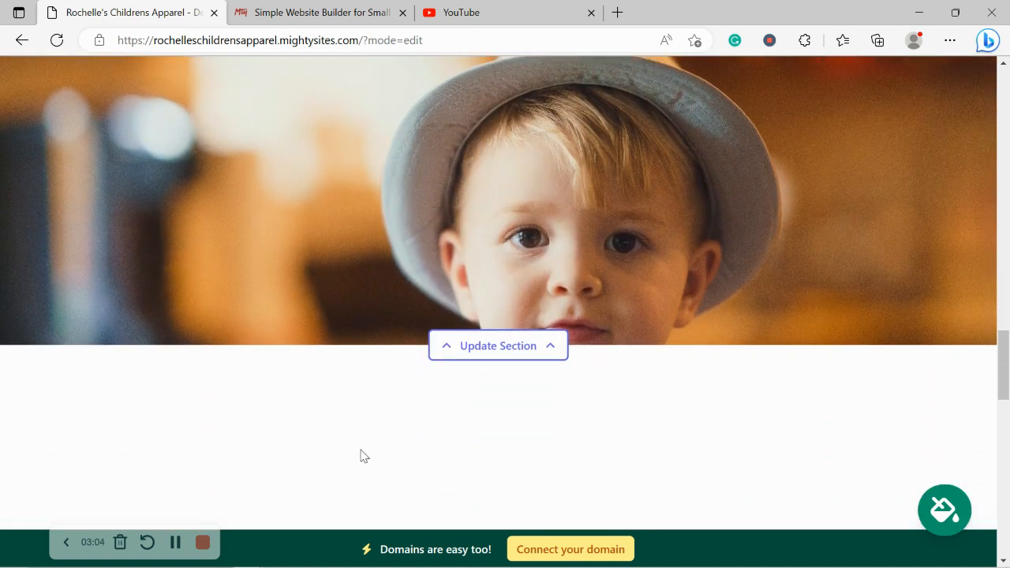
pyautogui.scroll(-1, 361, 455)
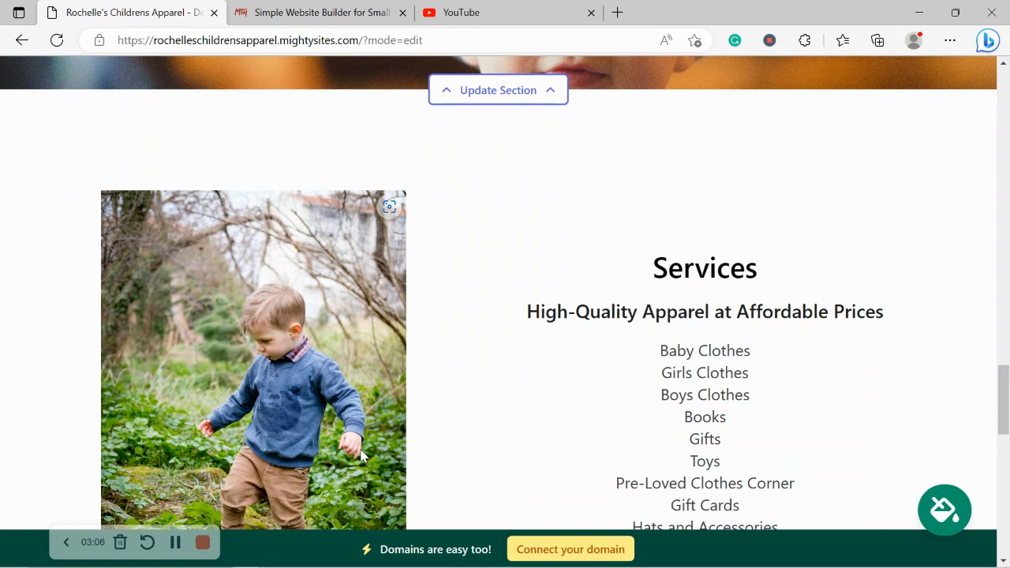
pyautogui.scroll(-1, 361, 455)
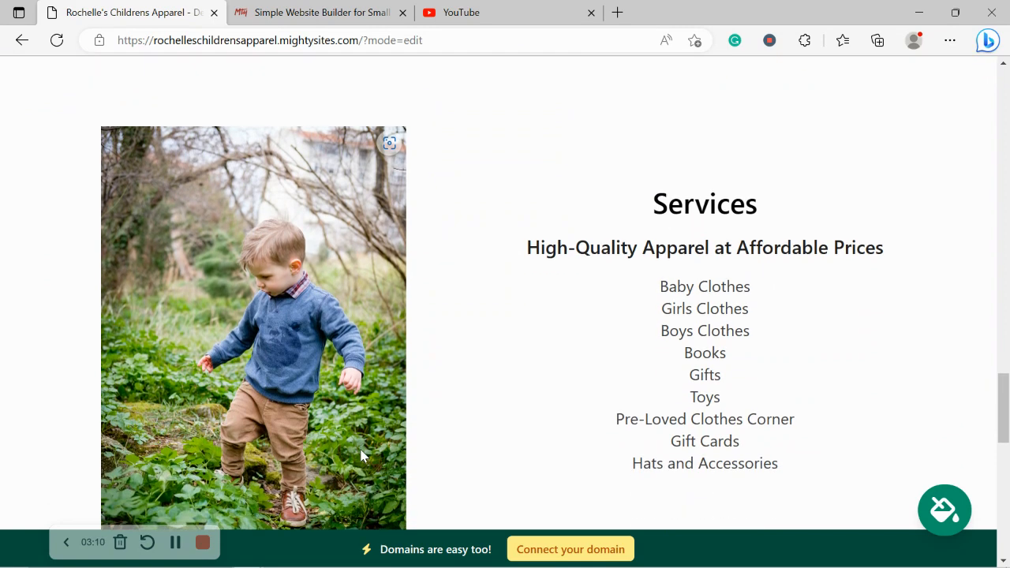
pyautogui.scroll(-1, 362, 456)
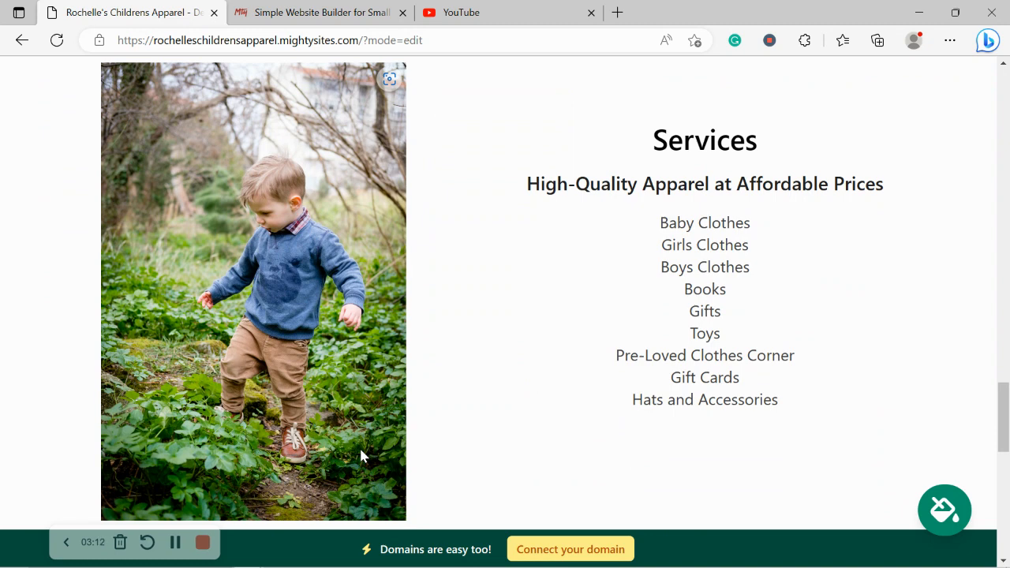
pyautogui.scroll(-4, 360, 455)
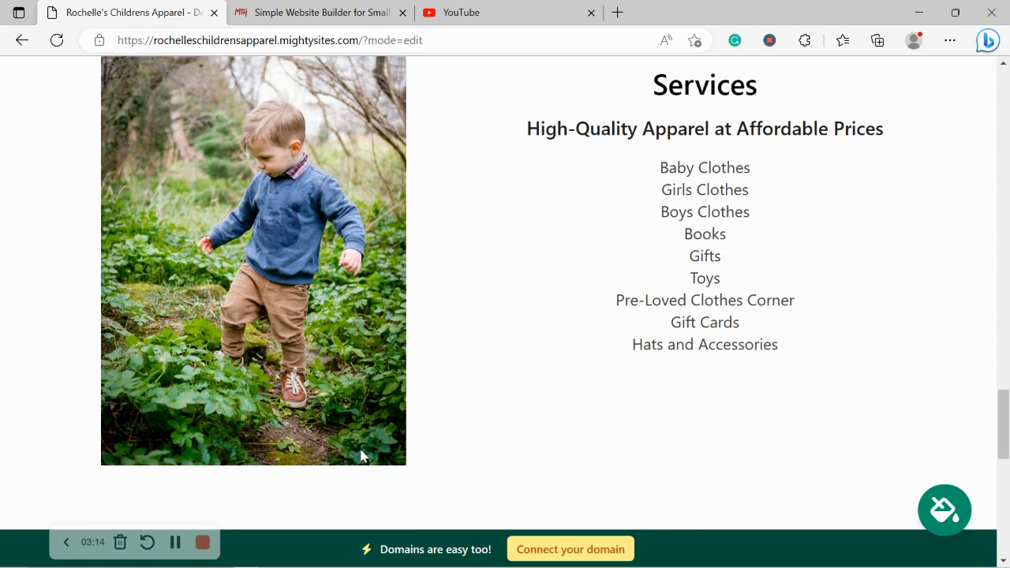
pyautogui.scroll(-5, 360, 455)
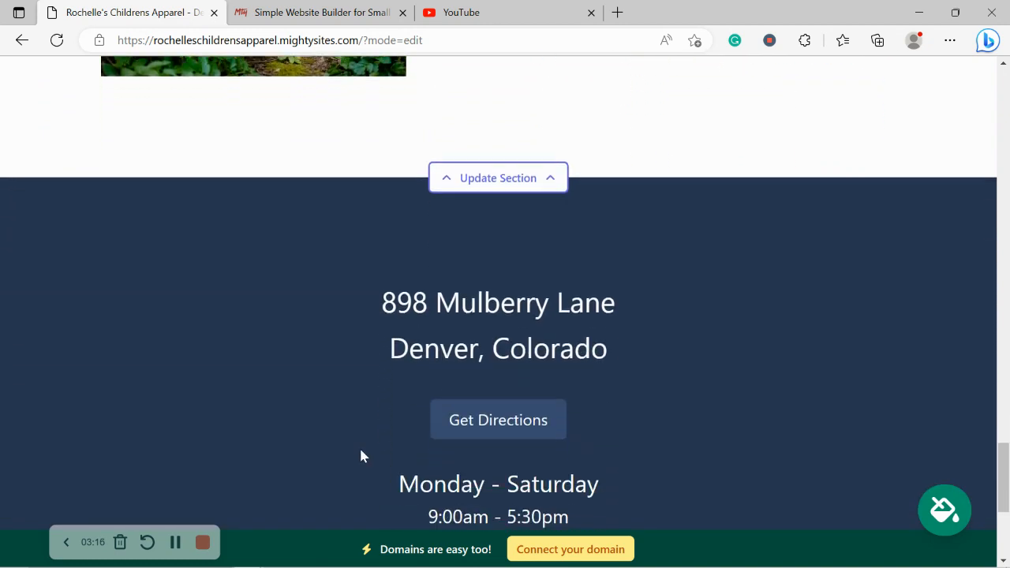
# Open the contact bar section at the start of the page for updating and enable showing the organization email on the site
pyautogui.scroll(1, 361, 455)
pyautogui.scroll(5, 360, 455)
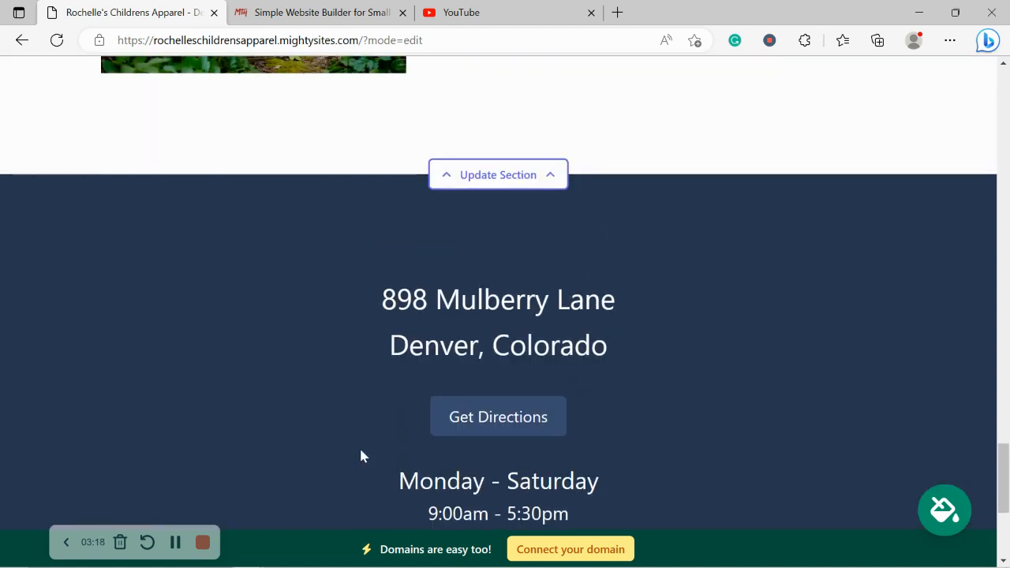
pyautogui.scroll(7, 361, 455)
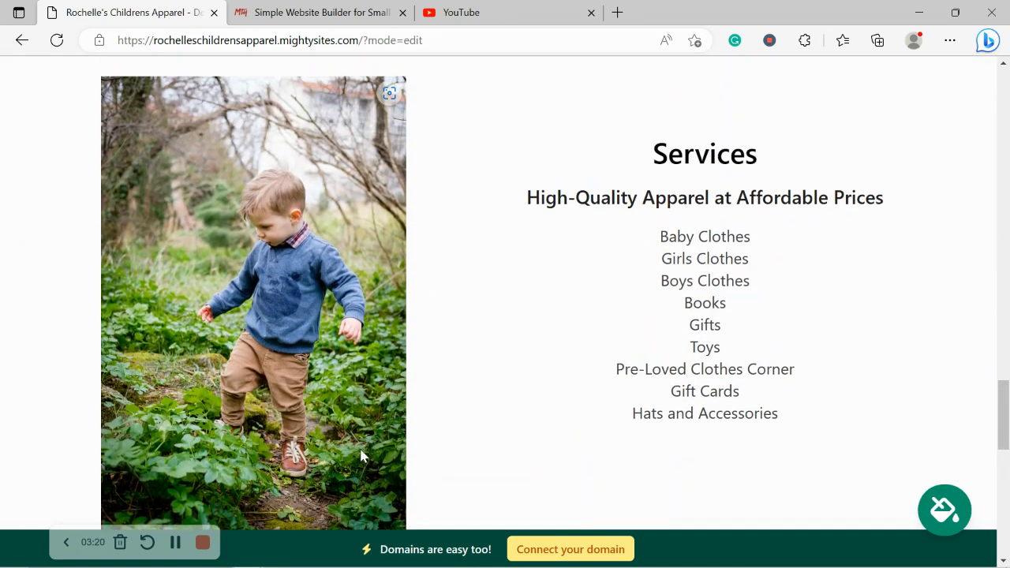
pyautogui.scroll(6, 360, 455)
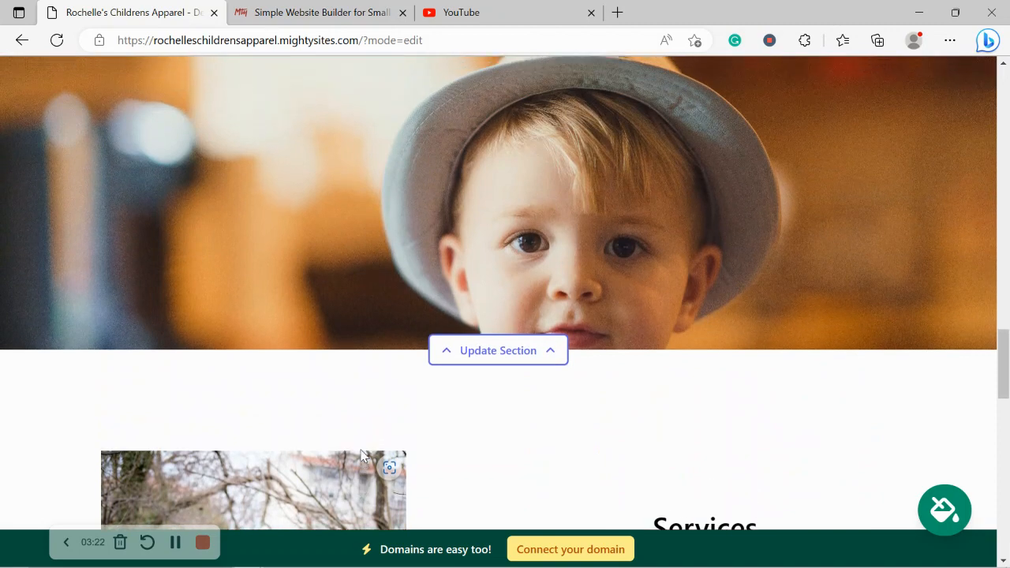
pyautogui.scroll(6, 361, 455)
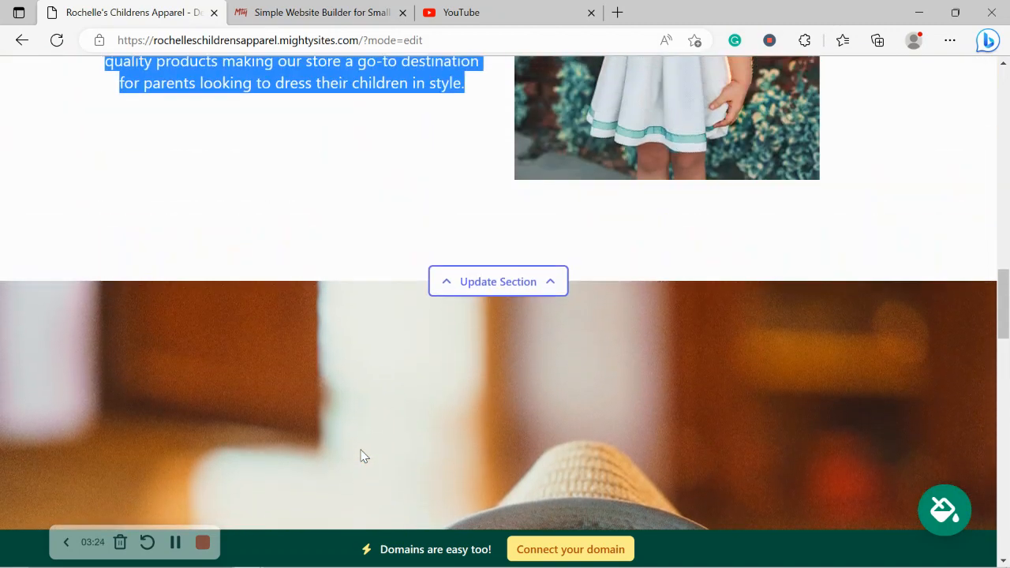
pyautogui.scroll(7, 360, 455)
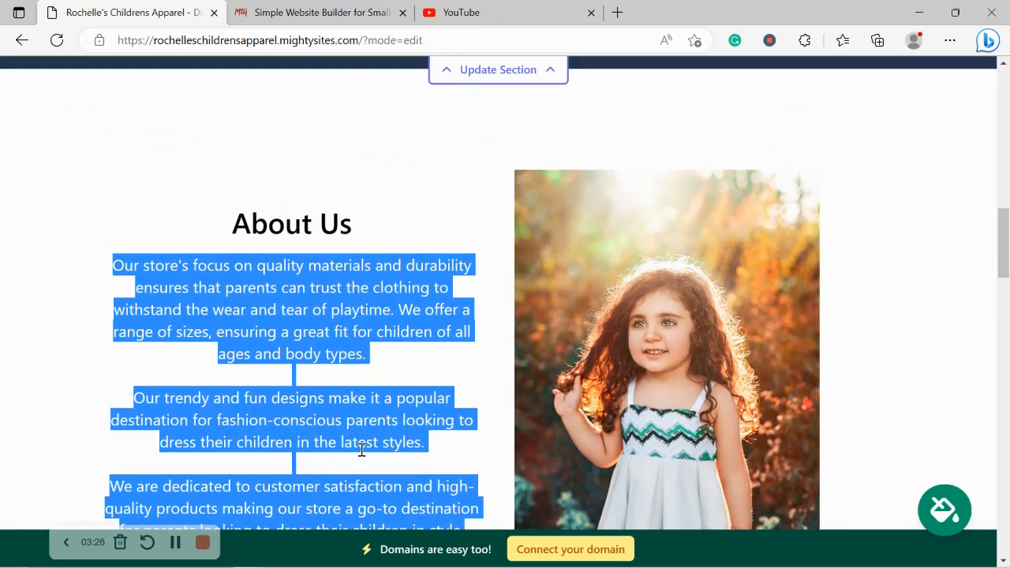
pyautogui.scroll(5, 360, 456)
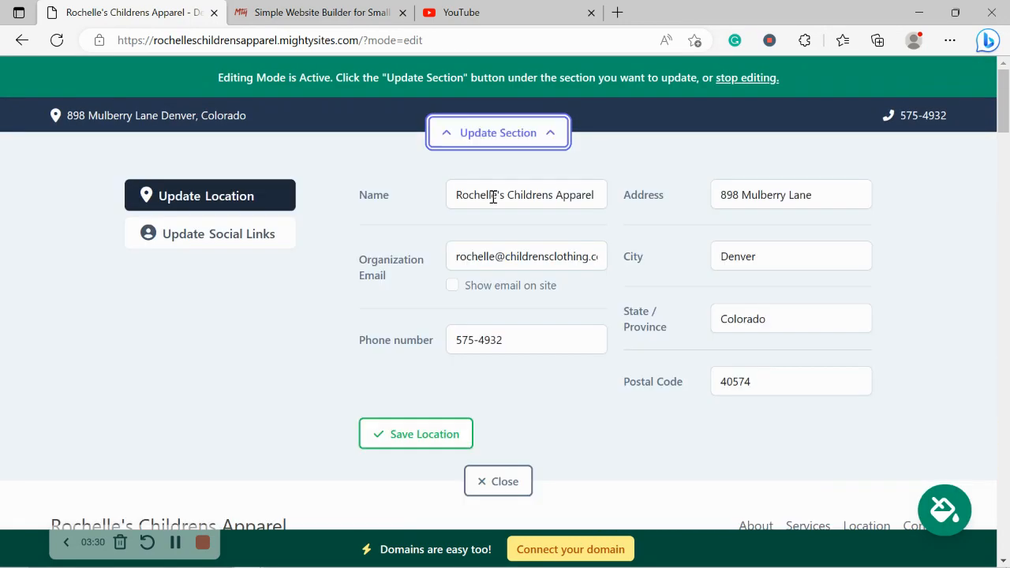
pyautogui.click(453, 285)
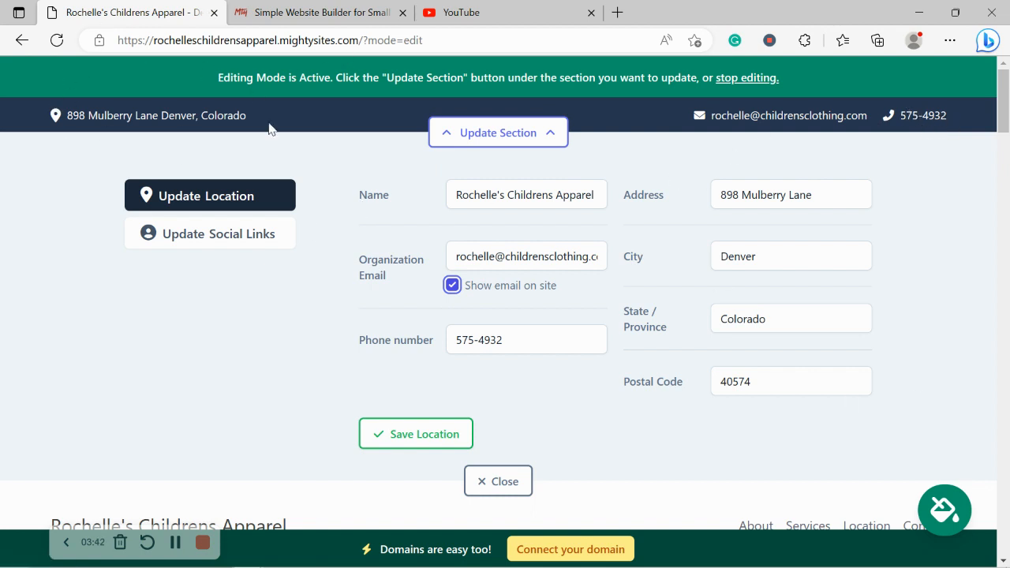
# Test the address link in the site's contact bar, and return to the site being edited
pyautogui.click(192, 116)
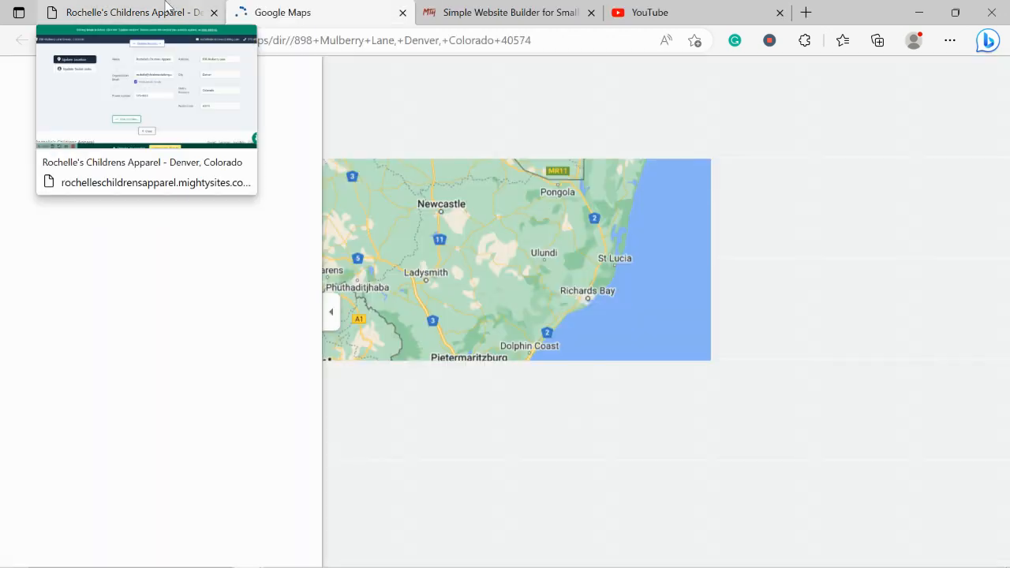
pyautogui.click(166, 10)
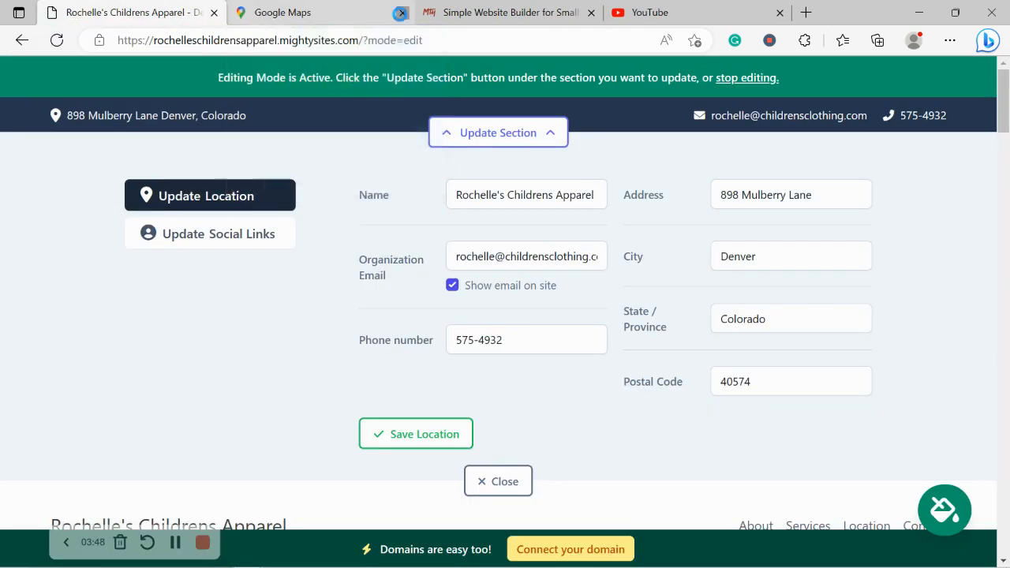
# Close the Google Maps page and save the contact bar's location details
pyautogui.click(401, 13)
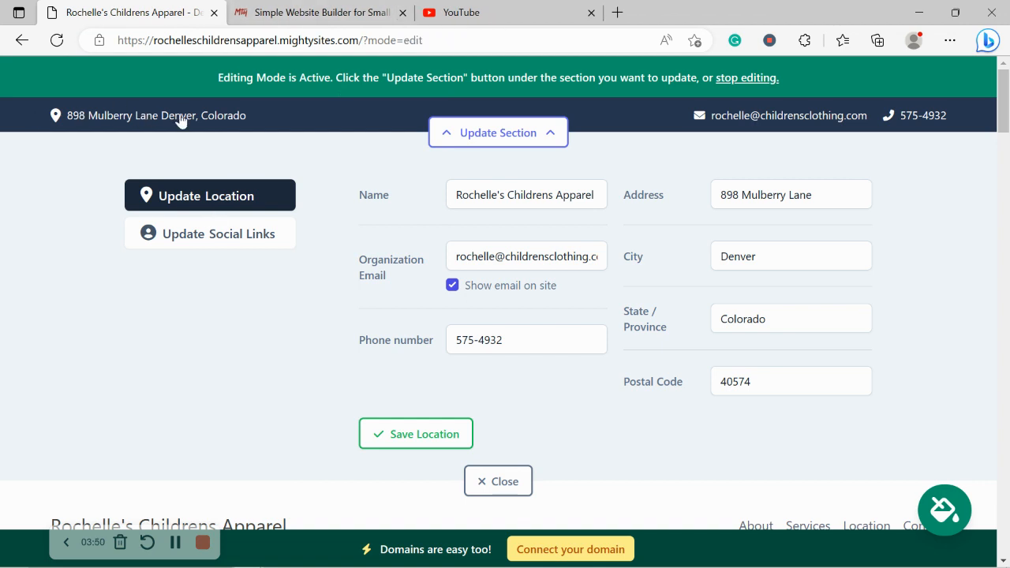
pyautogui.click(397, 438)
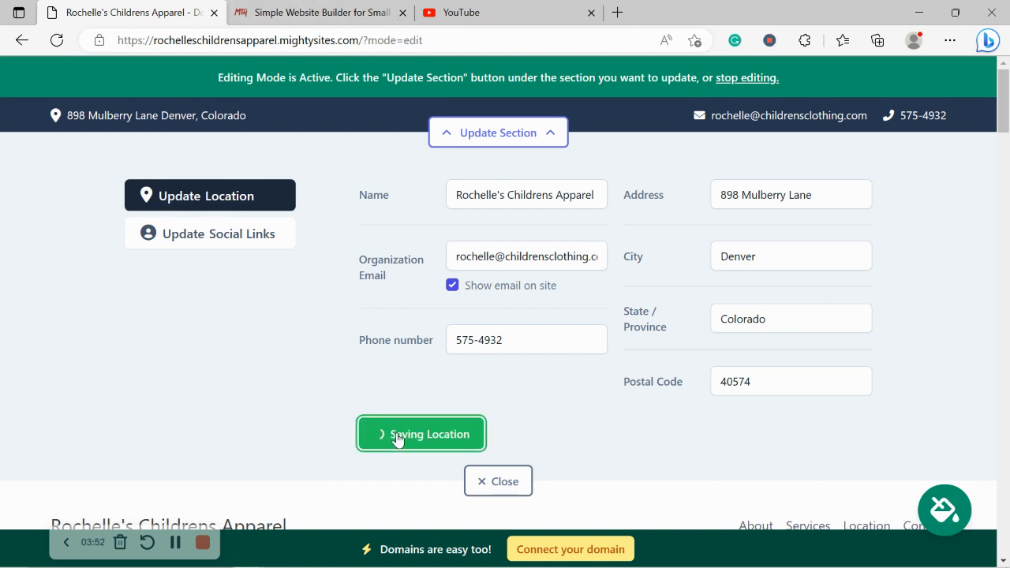
# Add the social links mightysites for Instagram and mightysitesusa for Twitter to the contact bar, save them and close the section
pyautogui.click(269, 250)
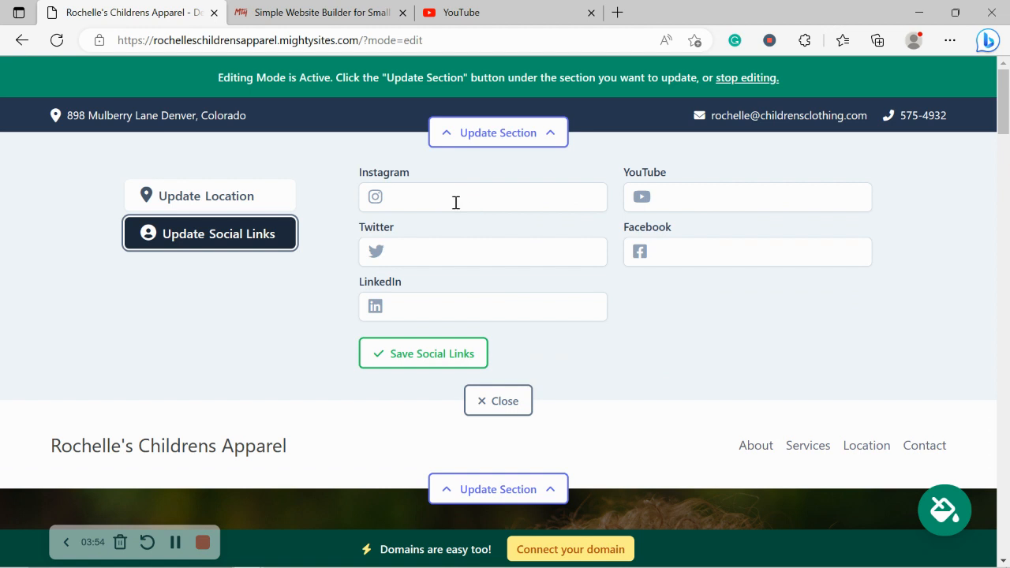
pyautogui.click(455, 203)
pyautogui.write('mightysites')
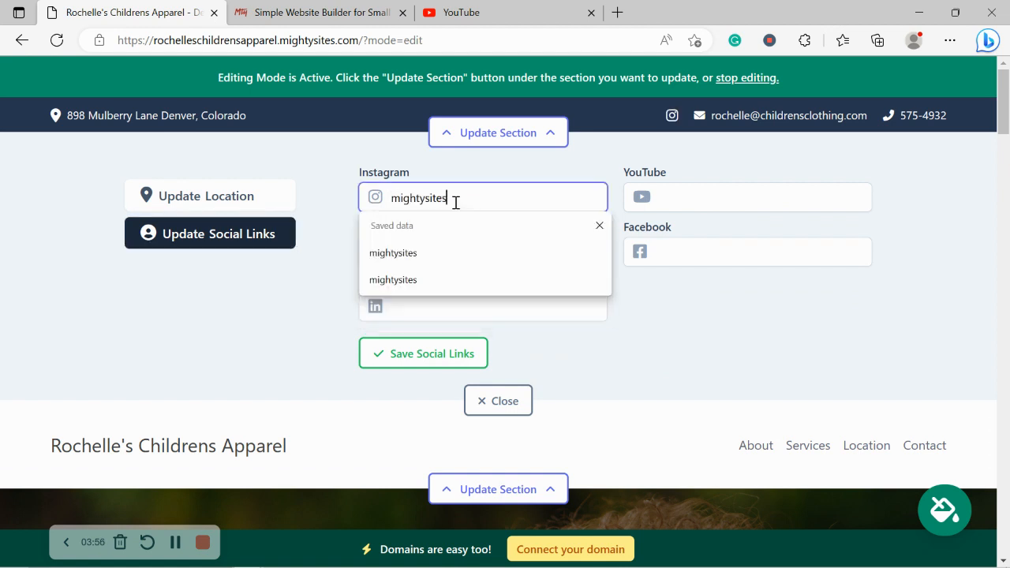
pyautogui.press('Return')
pyautogui.click(423, 262)
pyautogui.write('mi')
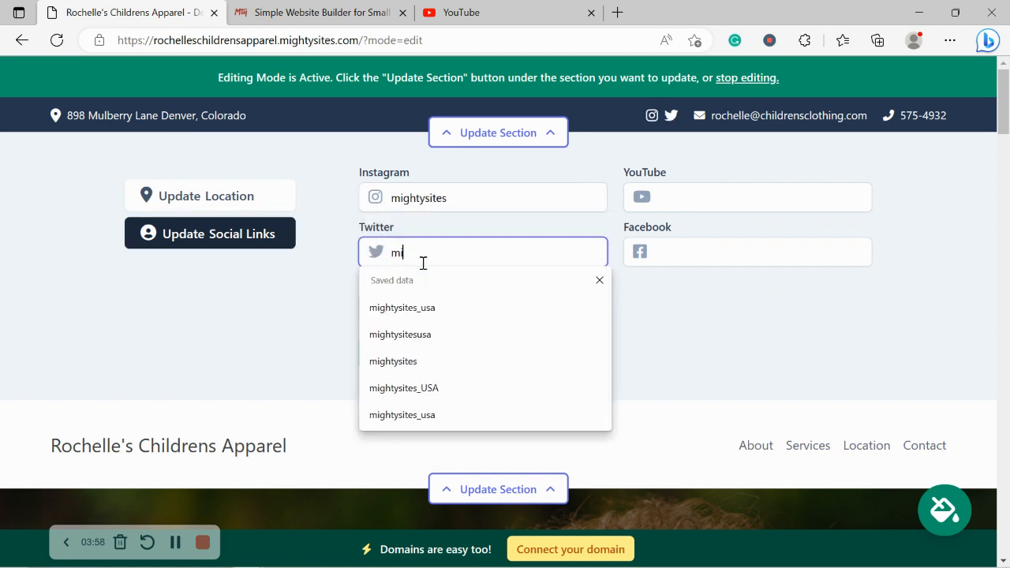
pyautogui.write('ghtysitesusa')
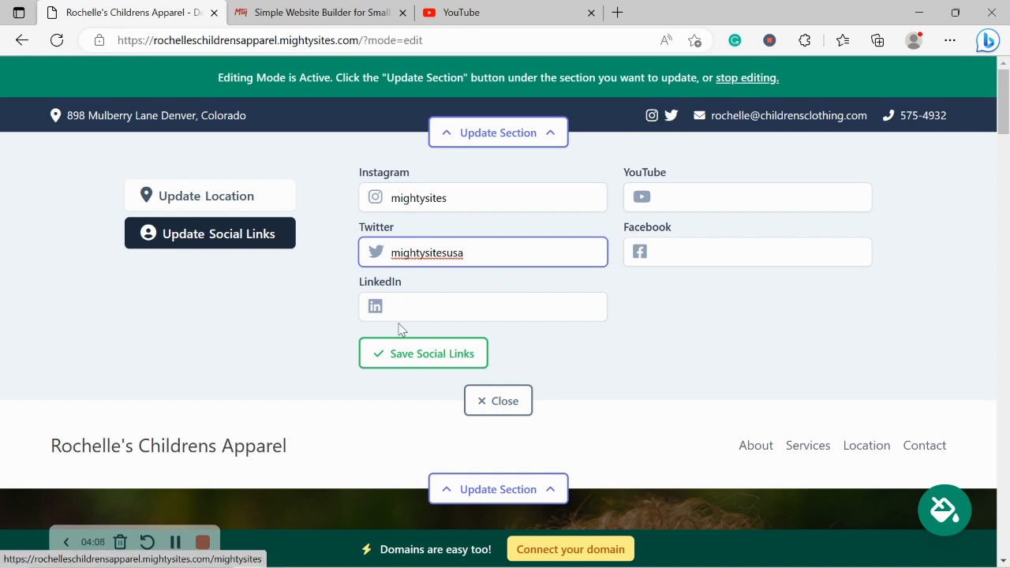
pyautogui.click(444, 354)
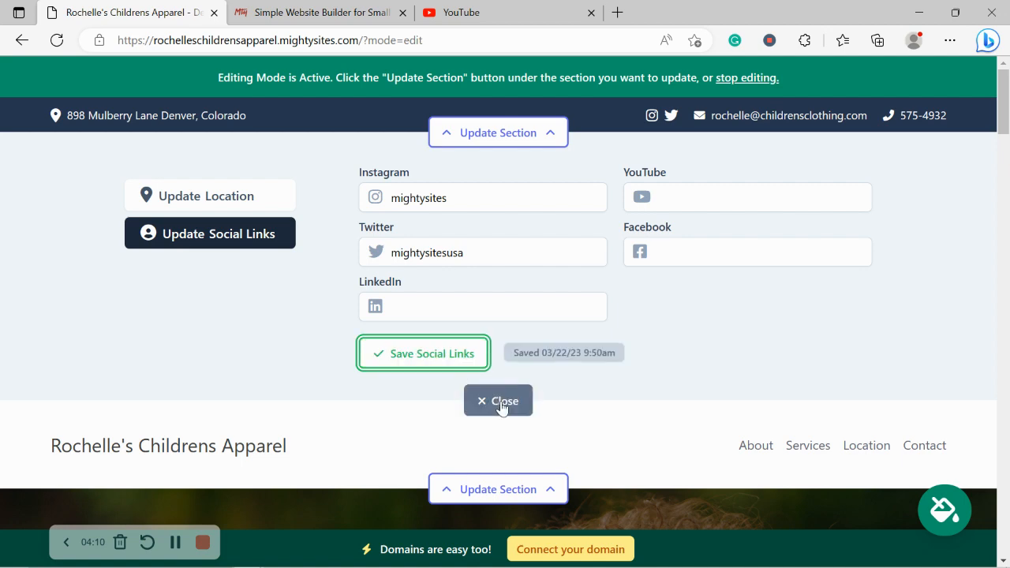
pyautogui.click(498, 401)
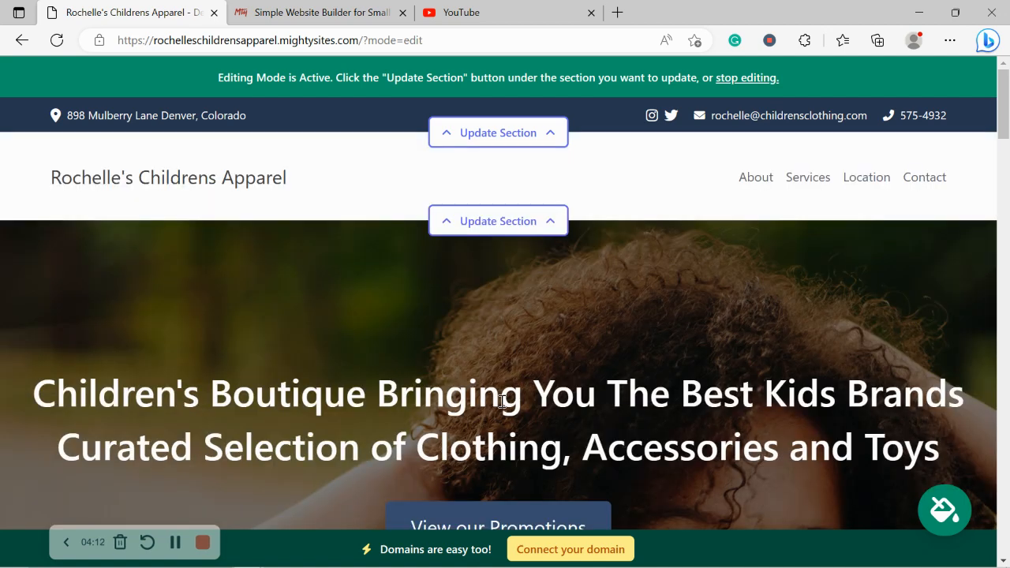
# Upload the Mighty Sites logo from the Pictures folder to the site's header, save it and close the section
pyautogui.click(485, 227)
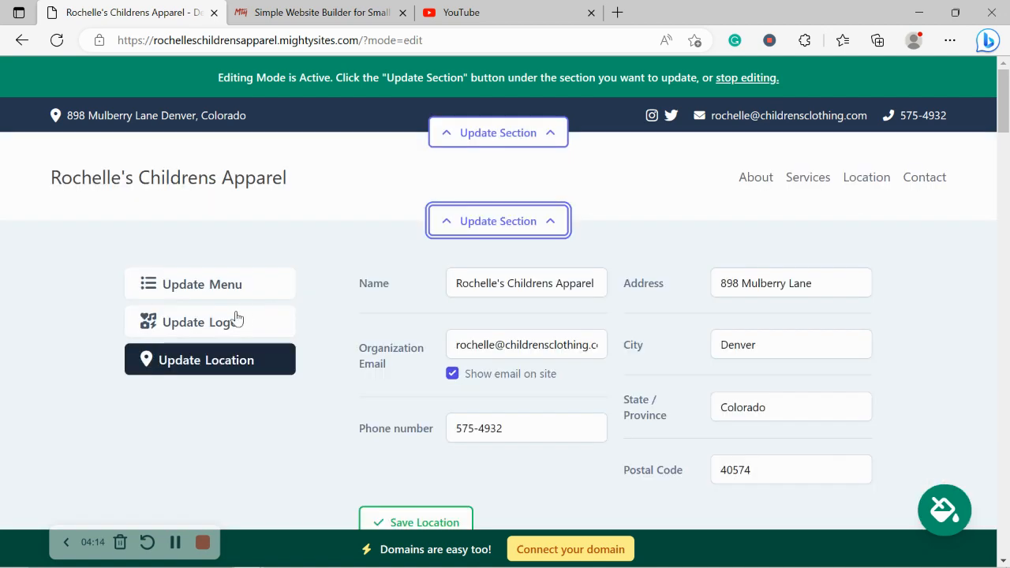
pyautogui.click(231, 327)
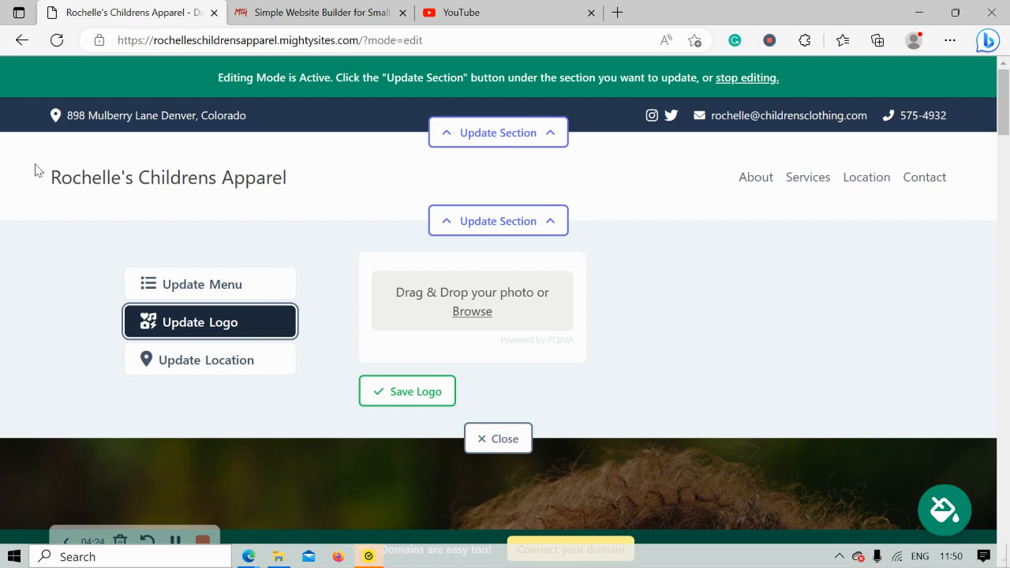
pyautogui.moveTo(34, 169); pyautogui.dragTo(311, 178)
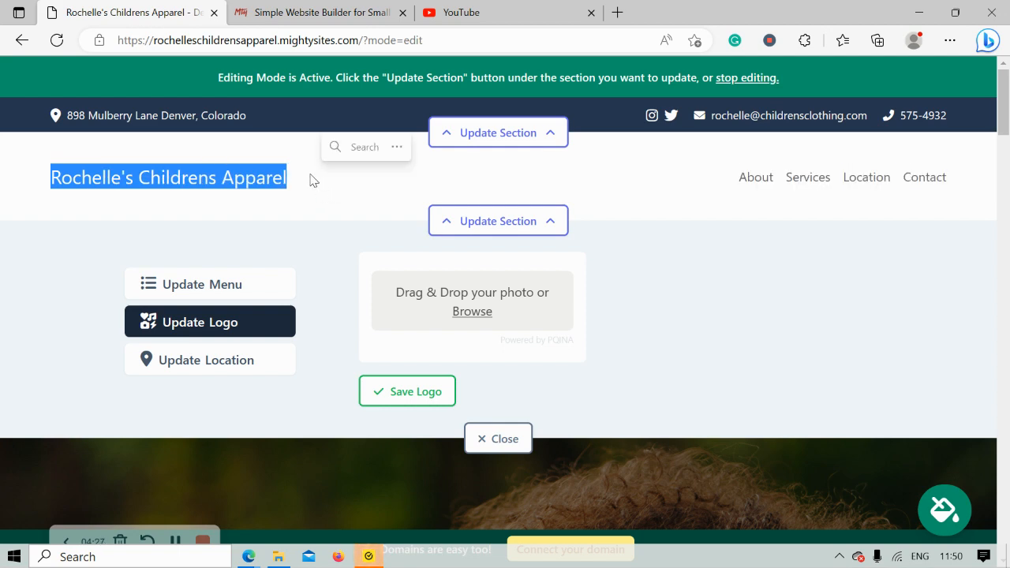
pyautogui.click(275, 199)
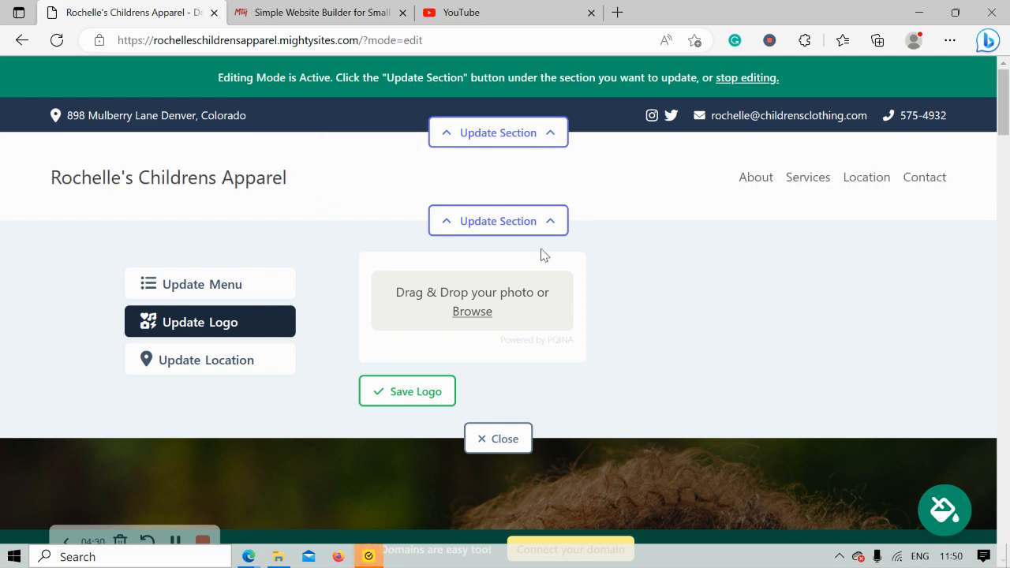
pyautogui.click(481, 313)
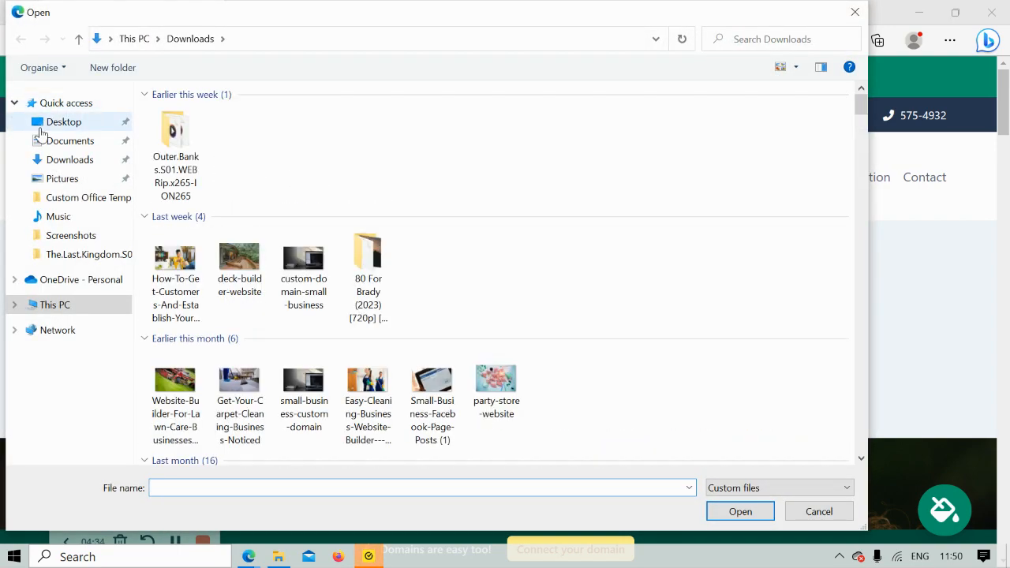
pyautogui.click(90, 180)
pyautogui.doubleClick(437, 178)
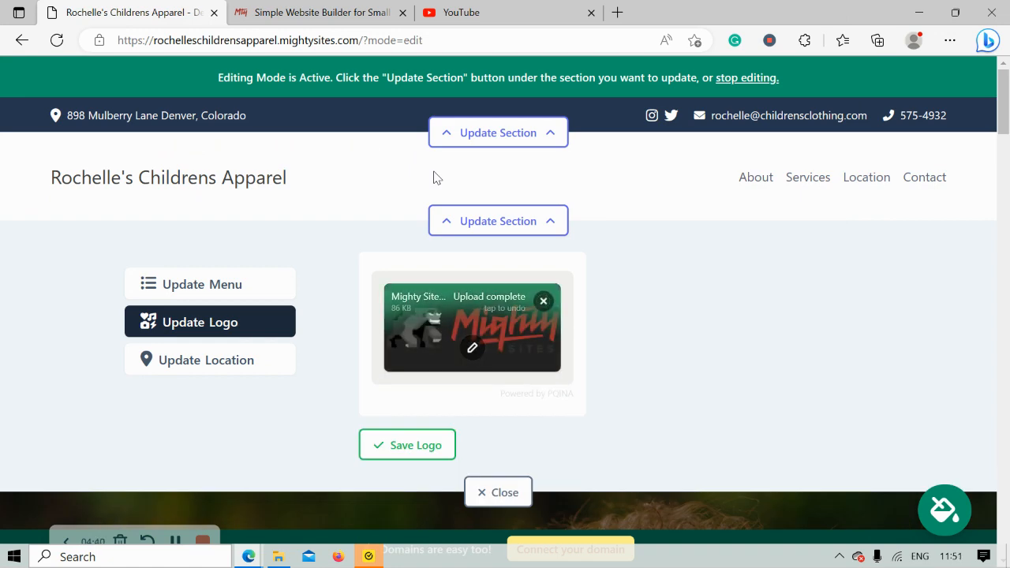
pyautogui.click(414, 445)
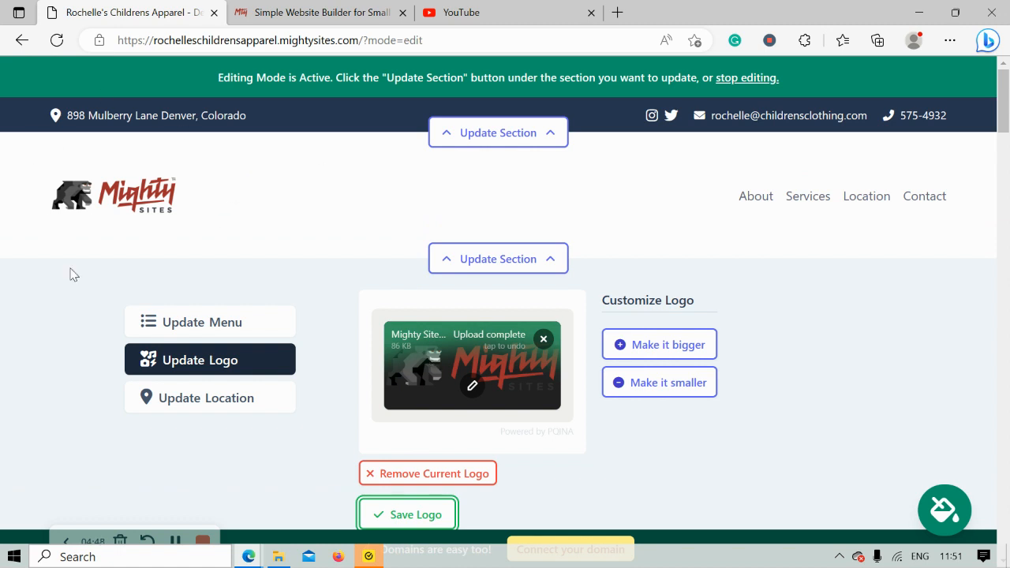
pyautogui.scroll(-1, 682, 371)
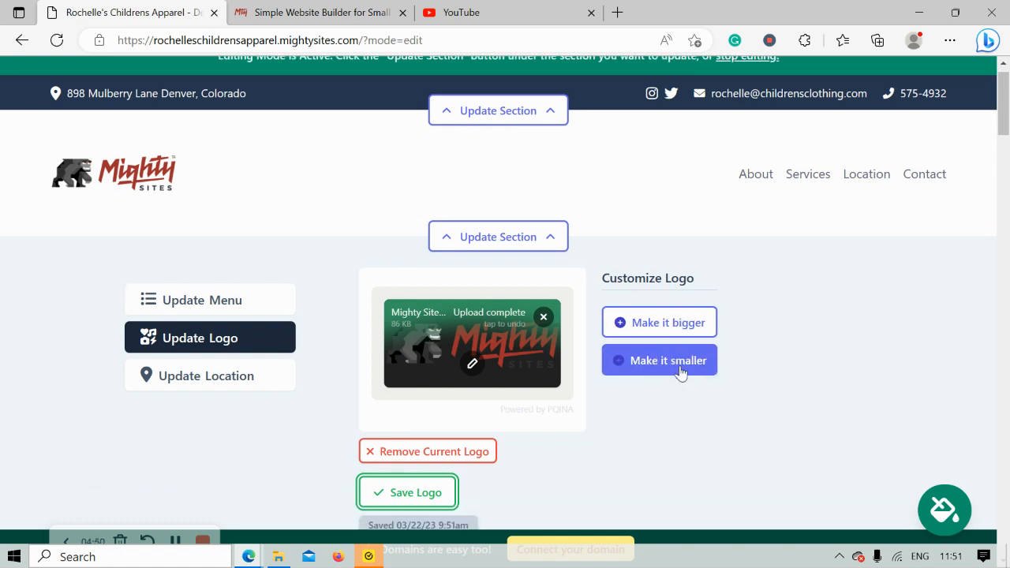
pyautogui.click(417, 450)
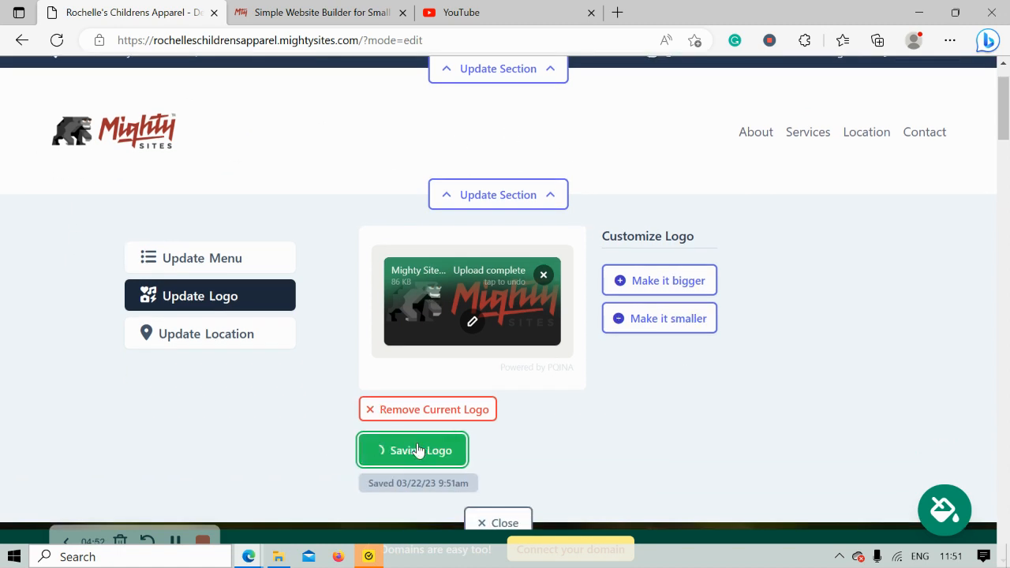
pyautogui.click(502, 514)
# Preview several color themes on the introductory text section, including the red and slate theme and the gray theme
pyautogui.scroll(-3, 496, 475)
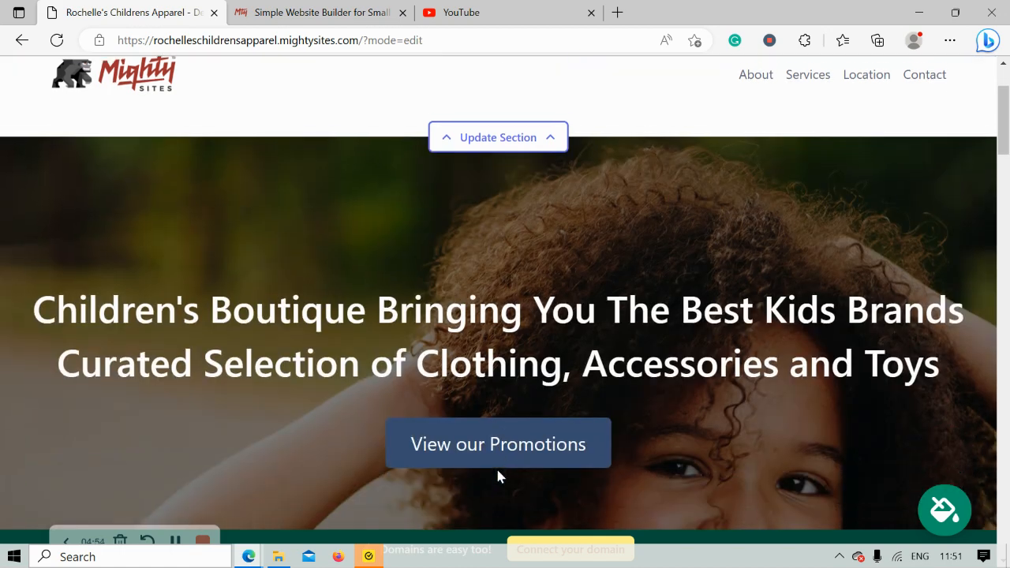
pyautogui.scroll(-5, 498, 476)
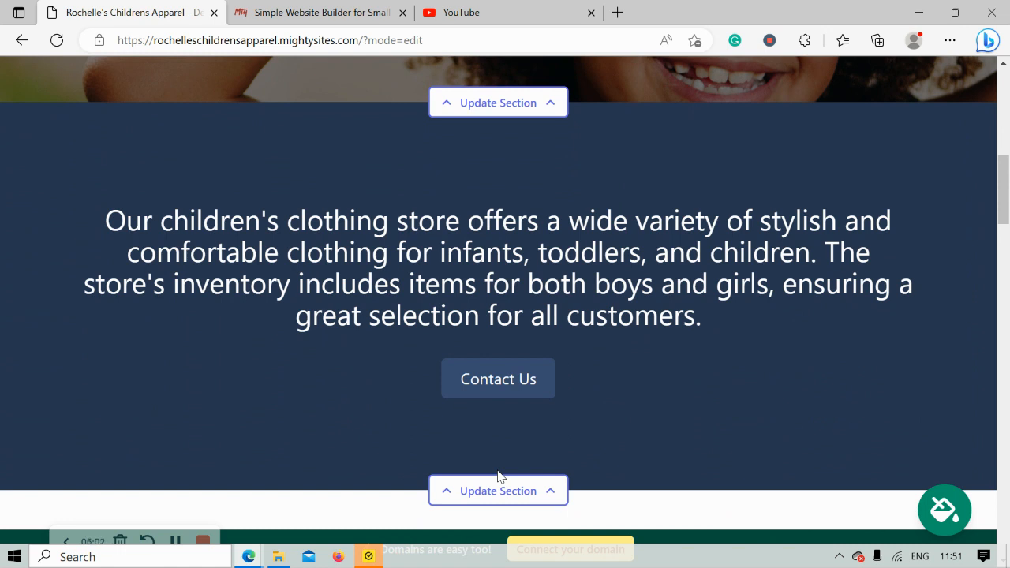
pyautogui.scroll(-3, 498, 476)
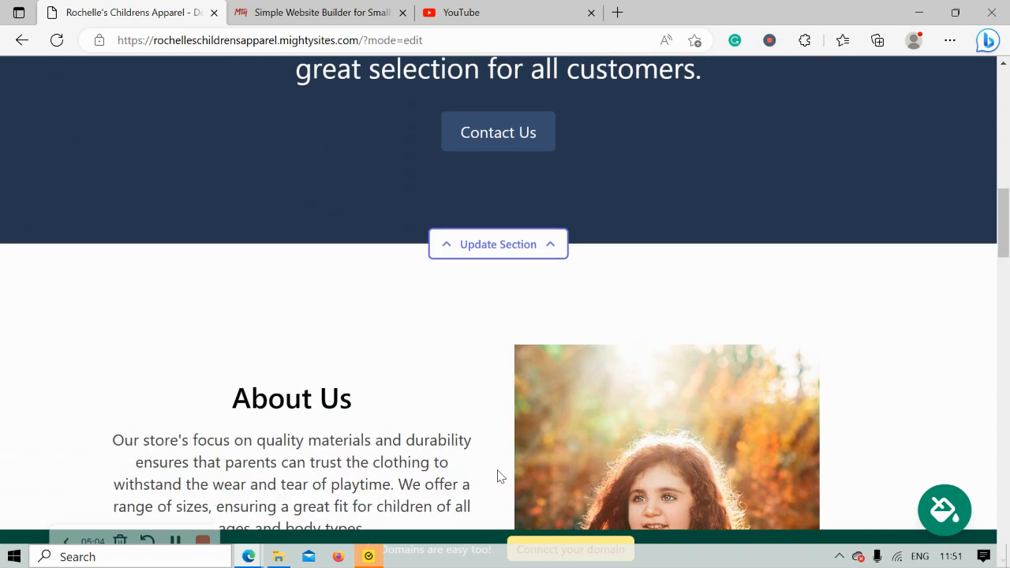
pyautogui.scroll(-1, 498, 475)
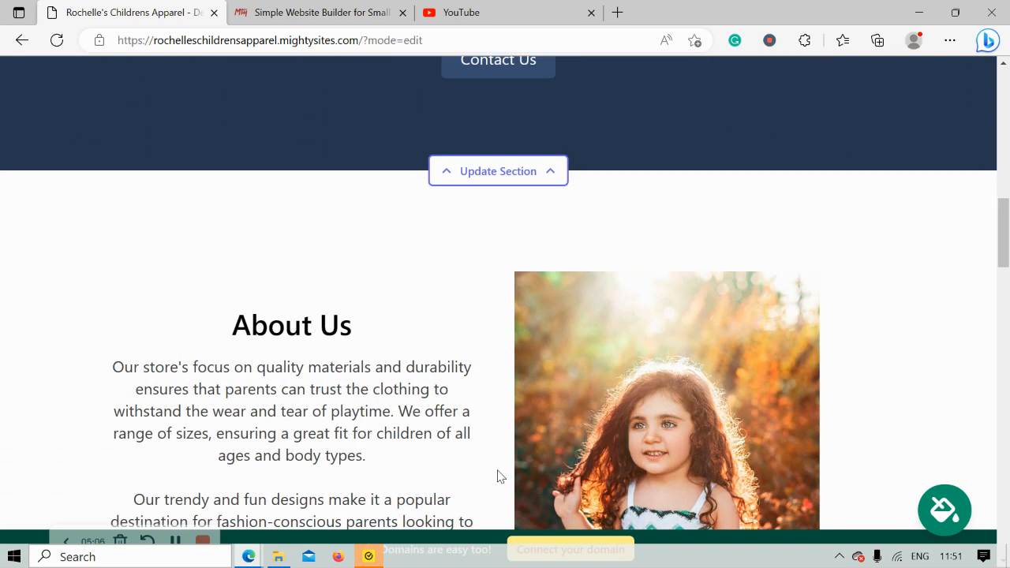
pyautogui.scroll(3, 498, 476)
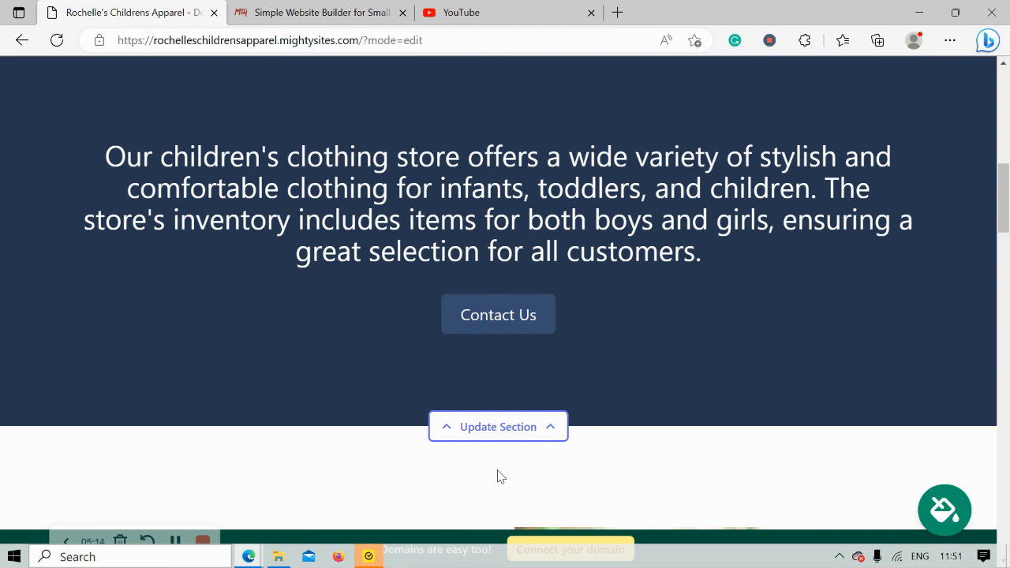
pyautogui.click(941, 526)
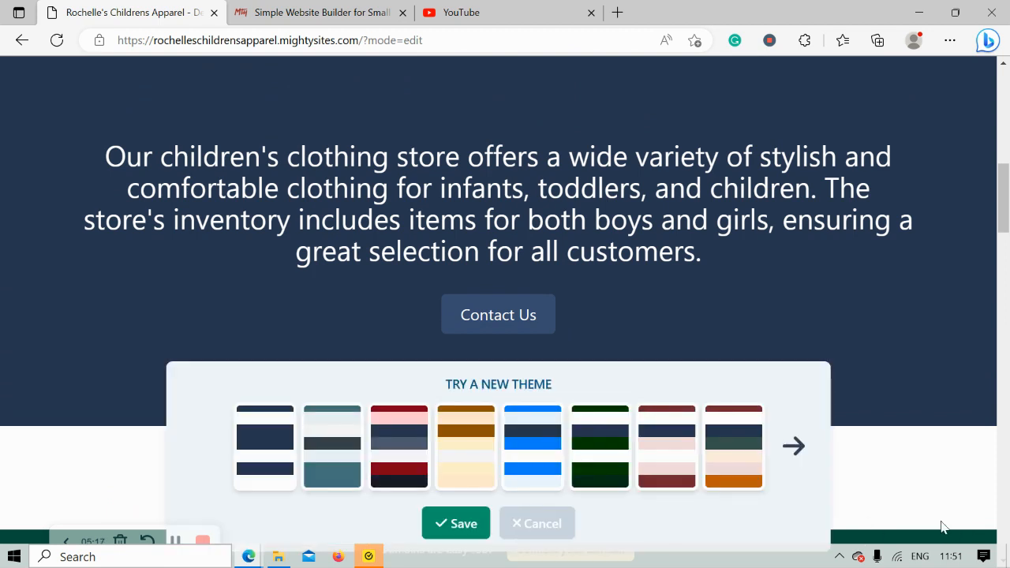
pyautogui.click(320, 438)
pyautogui.click(371, 447)
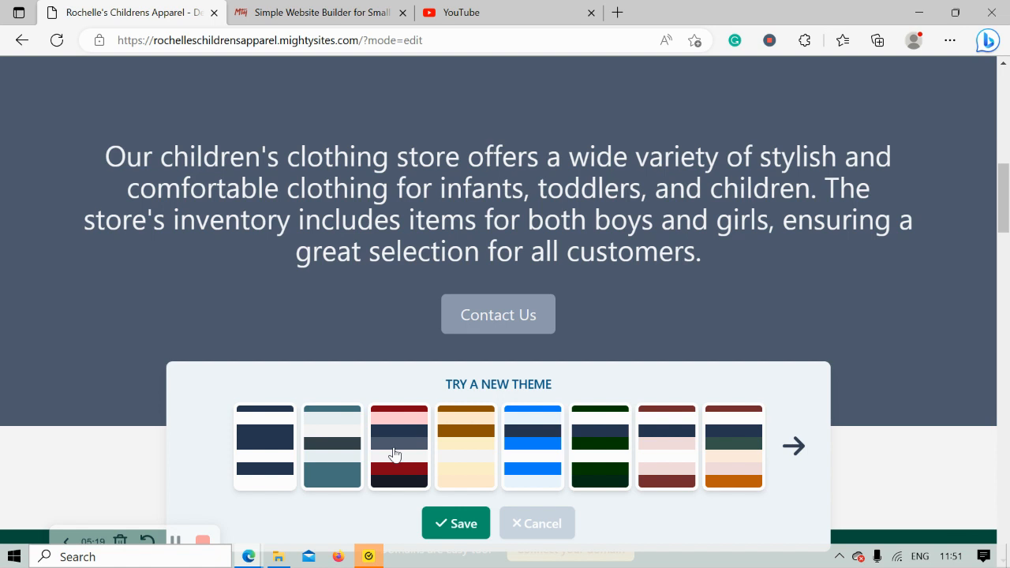
pyautogui.click(794, 447)
pyautogui.click(794, 447)
pyautogui.click(794, 446)
pyautogui.click(794, 447)
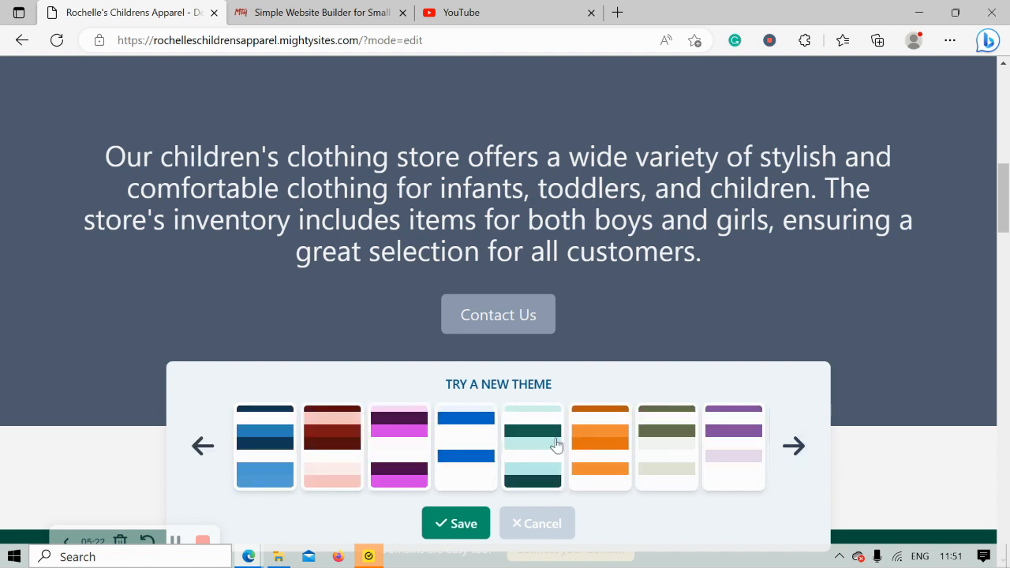
pyautogui.click(263, 435)
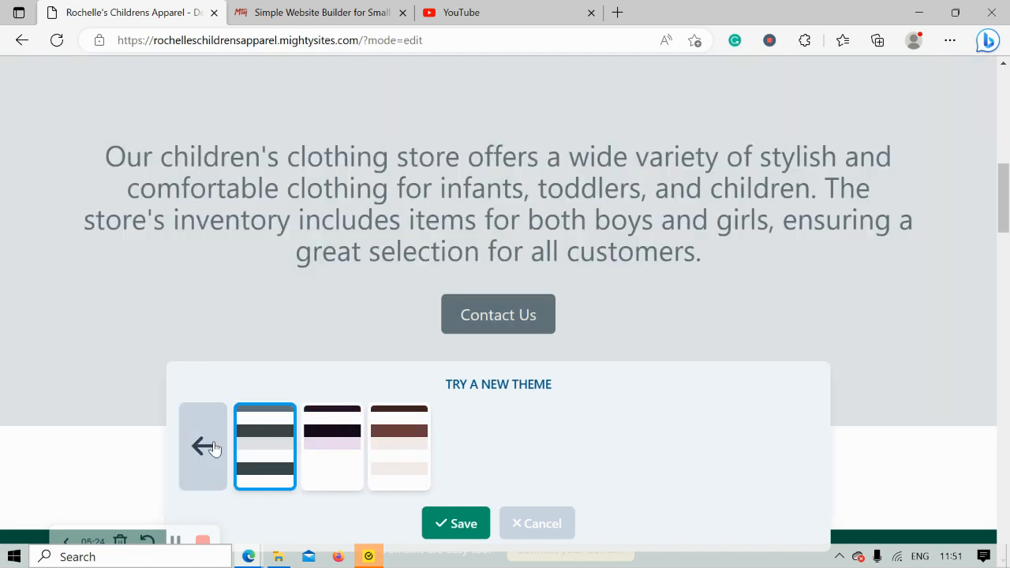
# Compare the green and the cyan and dark teal themes, and save the cyan and dark teal one for the site
pyautogui.click(541, 461)
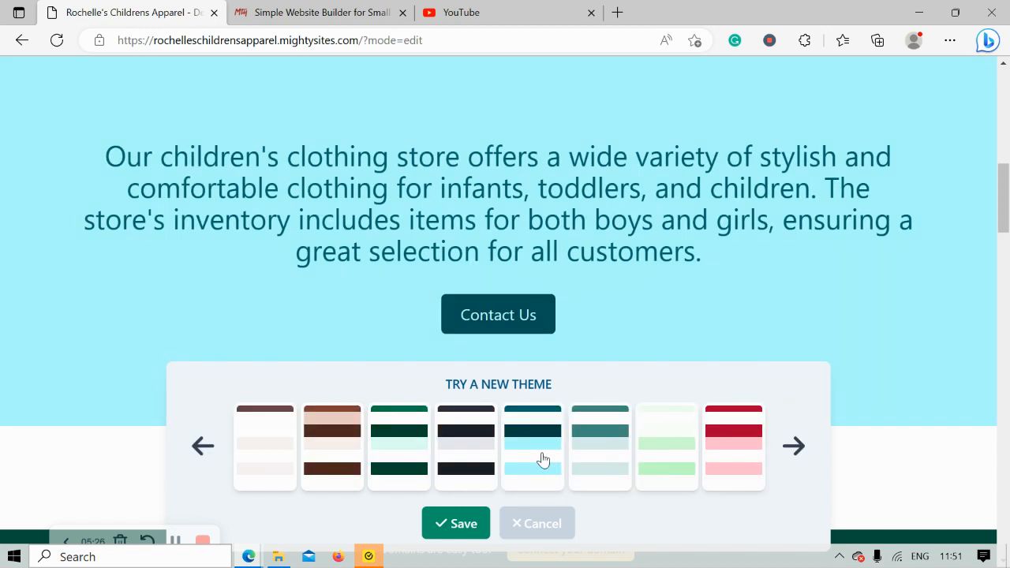
pyautogui.click(399, 459)
pyautogui.click(535, 454)
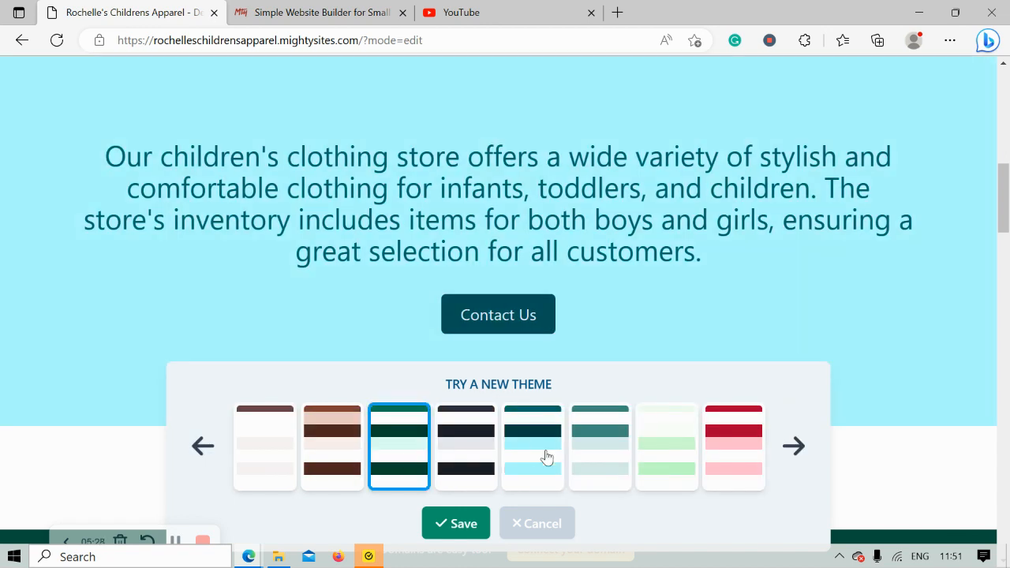
pyautogui.click(462, 523)
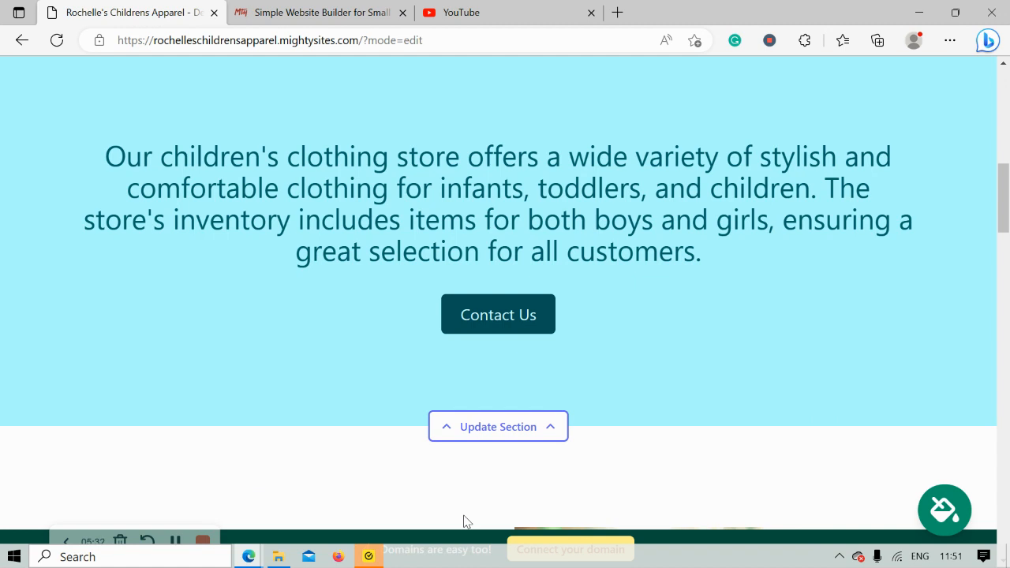
# Open the hero banner's image for updating and browse the photo library's suggestions for Children's Clothing Store
pyautogui.scroll(4, 463, 521)
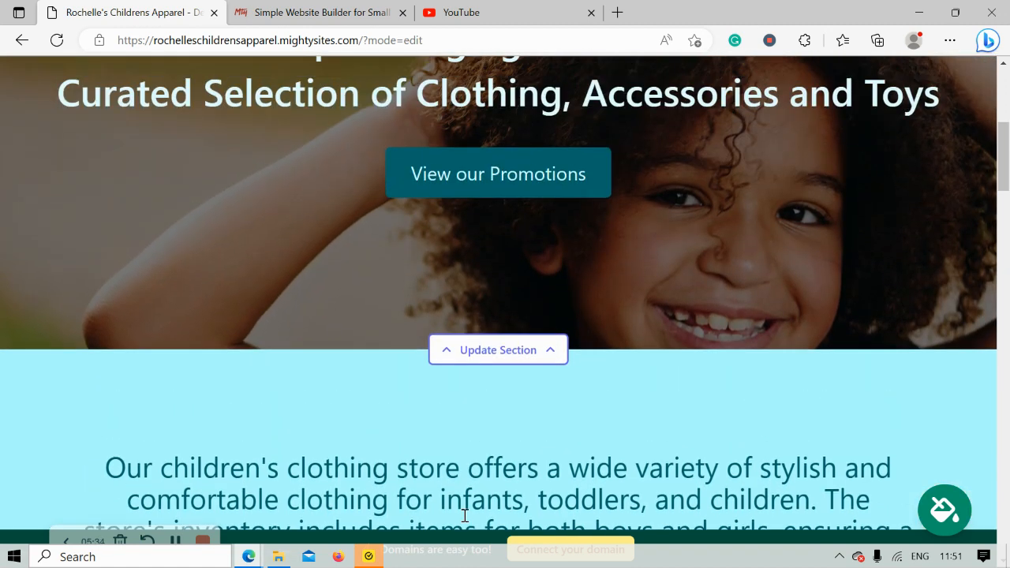
pyautogui.click(533, 361)
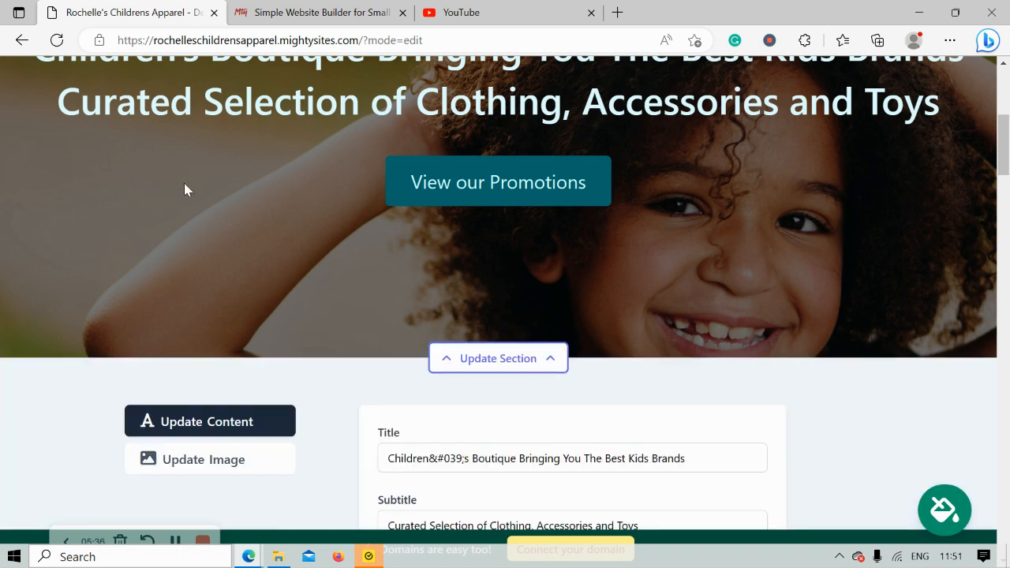
pyautogui.scroll(-2, 184, 183)
pyautogui.click(246, 343)
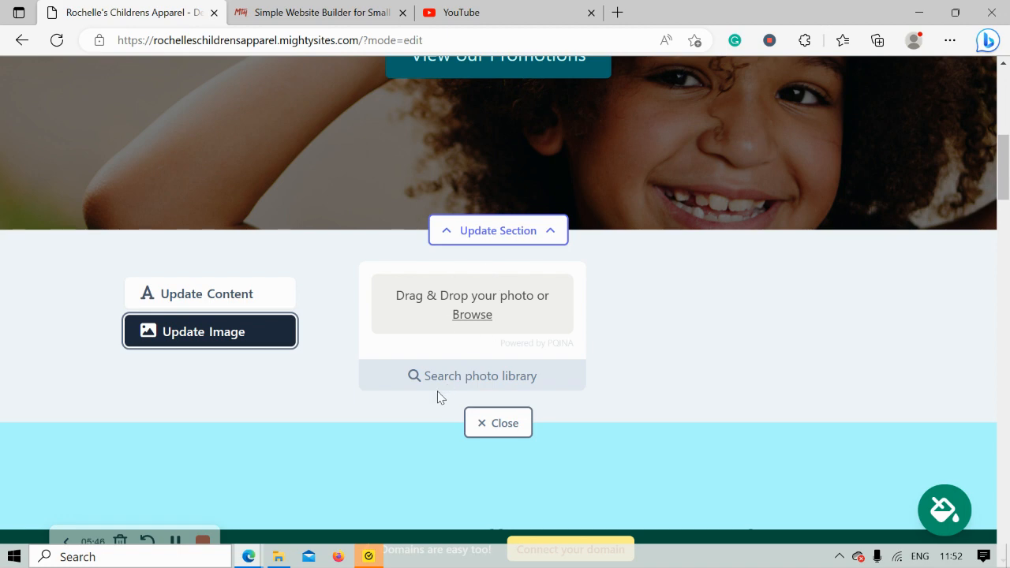
pyautogui.click(457, 383)
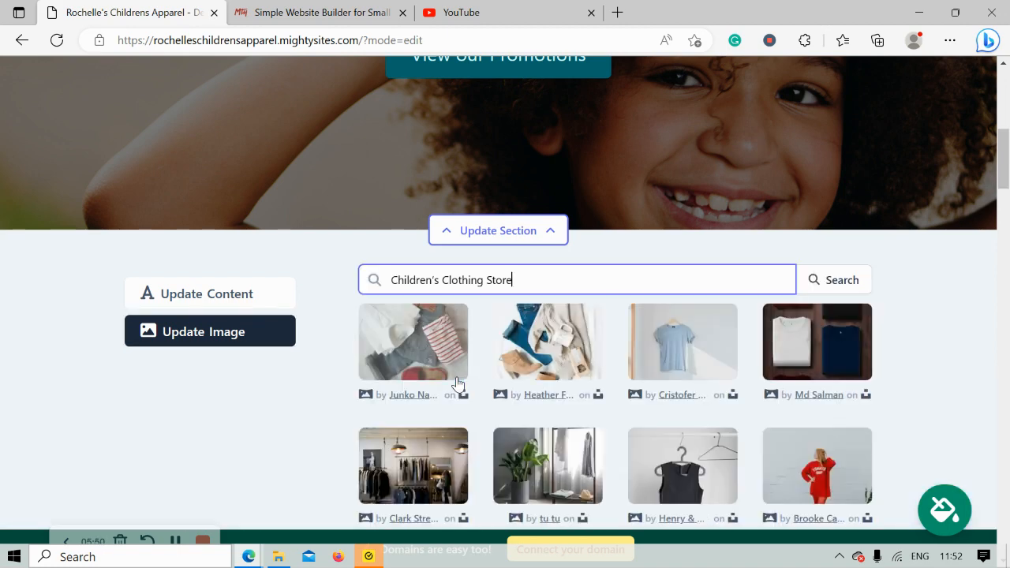
pyautogui.click(324, 381)
pyautogui.scroll(-2, 323, 380)
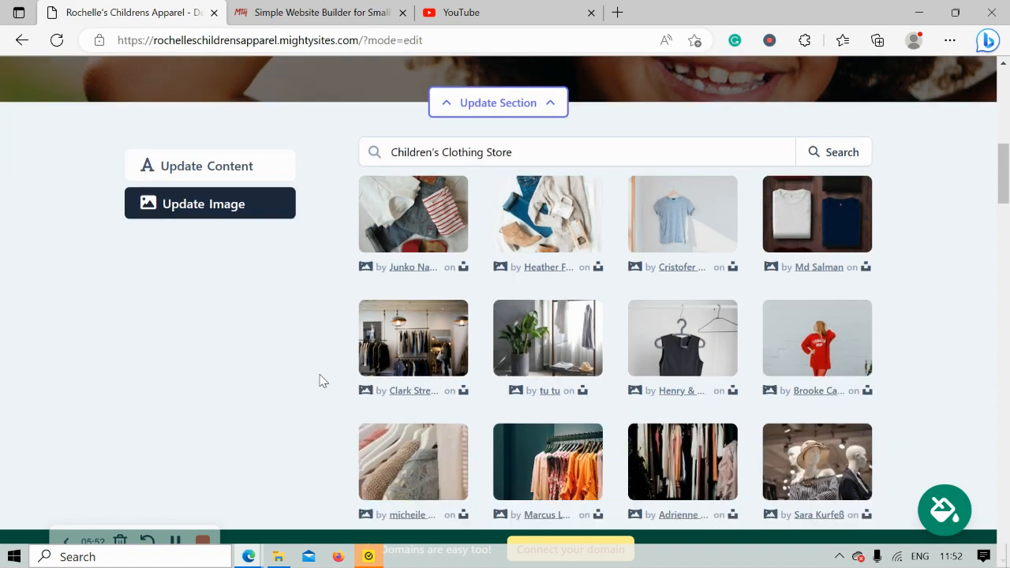
pyautogui.scroll(-2, 320, 381)
pyautogui.scroll(2, 319, 381)
# Search the photo library for "Child clothes" to find a new hero banner image
pyautogui.moveTo(450, 153); pyautogui.dragTo(557, 156)
pyautogui.press('BackSpace')
pyautogui.press('BackSpace')
pyautogui.press('BackSpace')
pyautogui.press('BackSpace')
pyautogui.press('BackSpace')
pyautogui.press('BackSpace')
pyautogui.press('BackSpace')
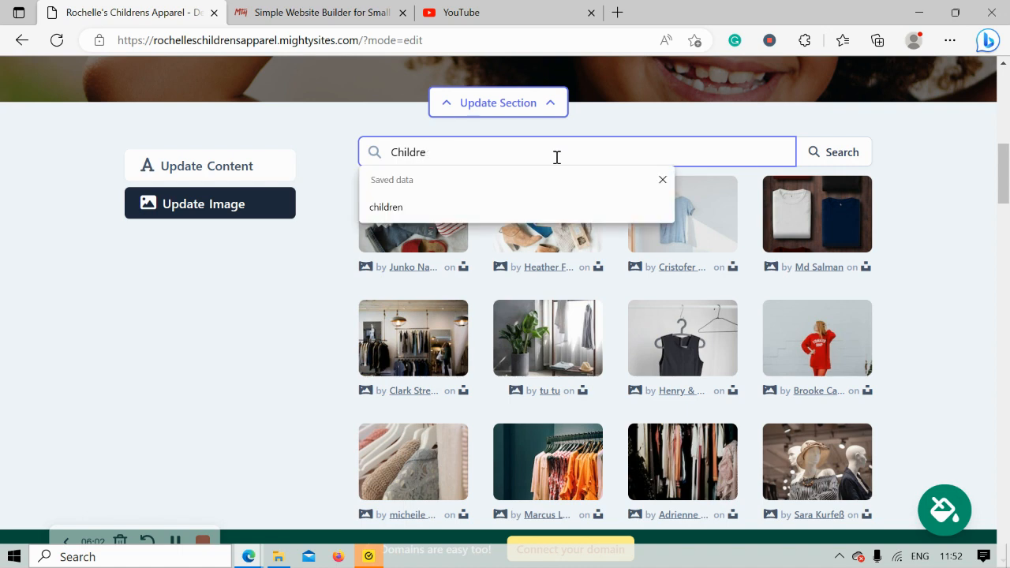
pyautogui.write('clothes')
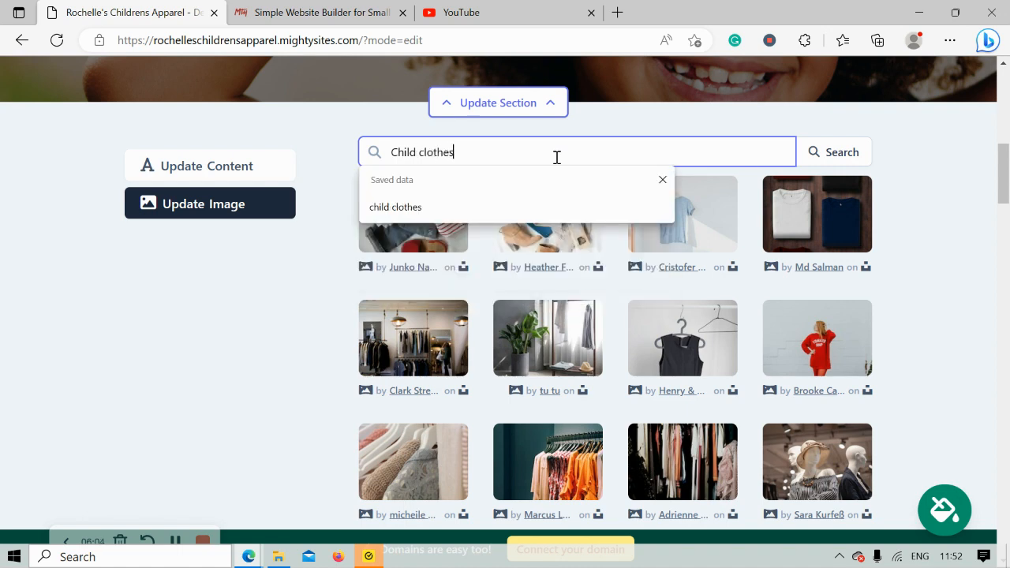
pyautogui.click(816, 153)
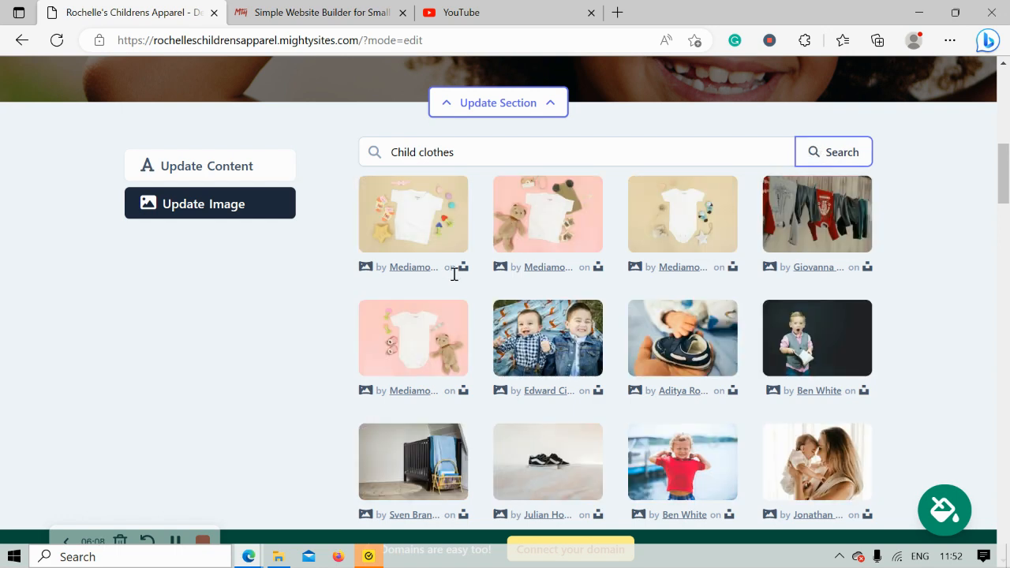
# Select the photo of children's clothes hanging on a washing line and save it as the hero banner image
pyautogui.click(950, 296)
pyautogui.scroll(-1, 949, 296)
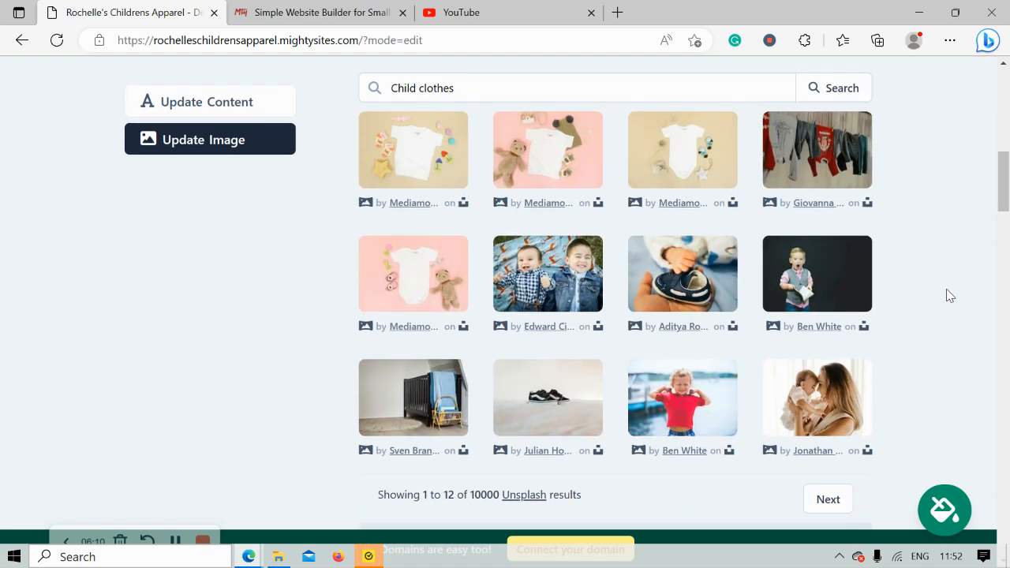
pyautogui.click(823, 185)
pyautogui.click(607, 413)
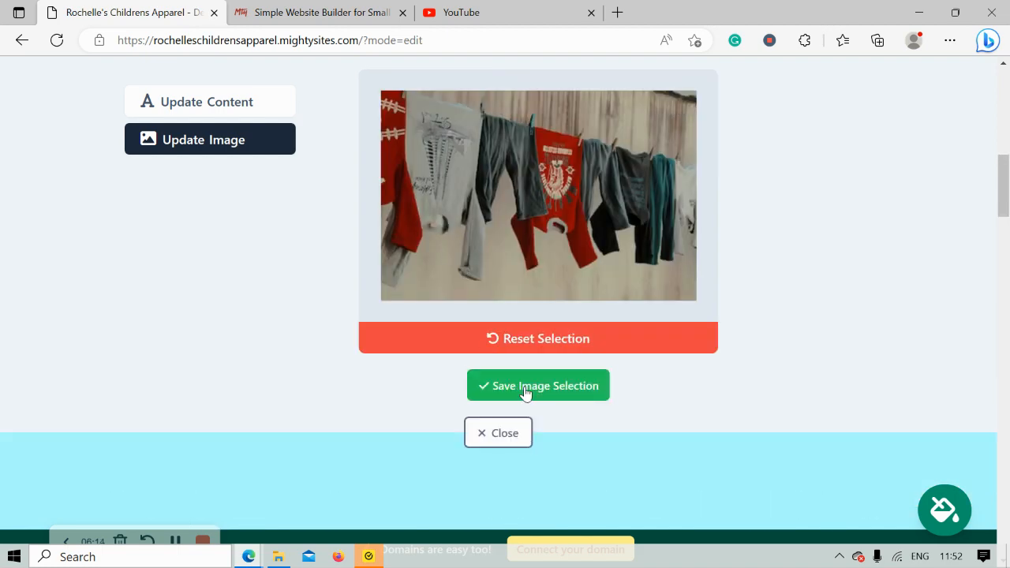
pyautogui.click(526, 386)
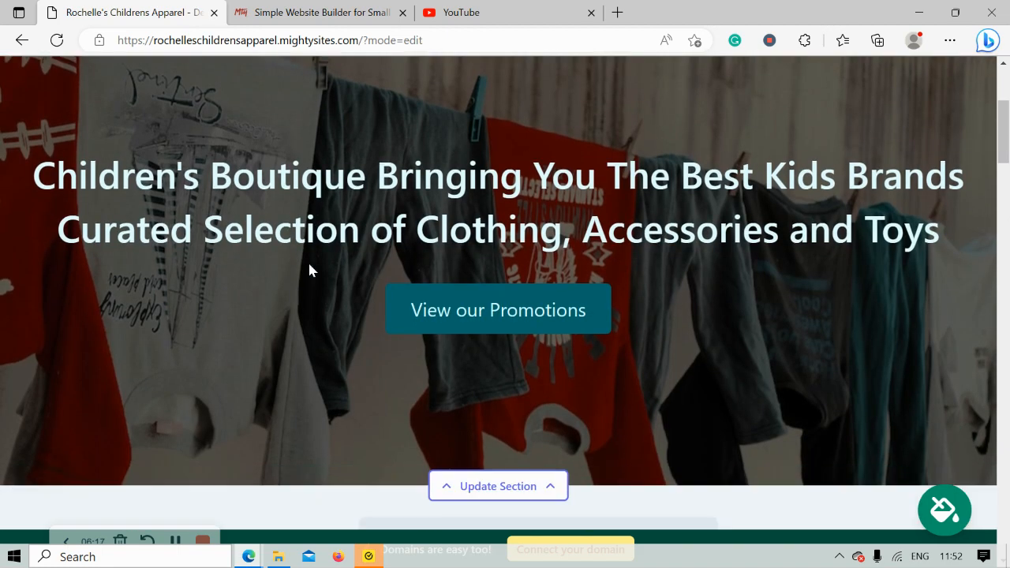
# Open the hero banner's content for updating and review its title and subtitle on the page
pyautogui.scroll(-4, 309, 269)
pyautogui.click(240, 231)
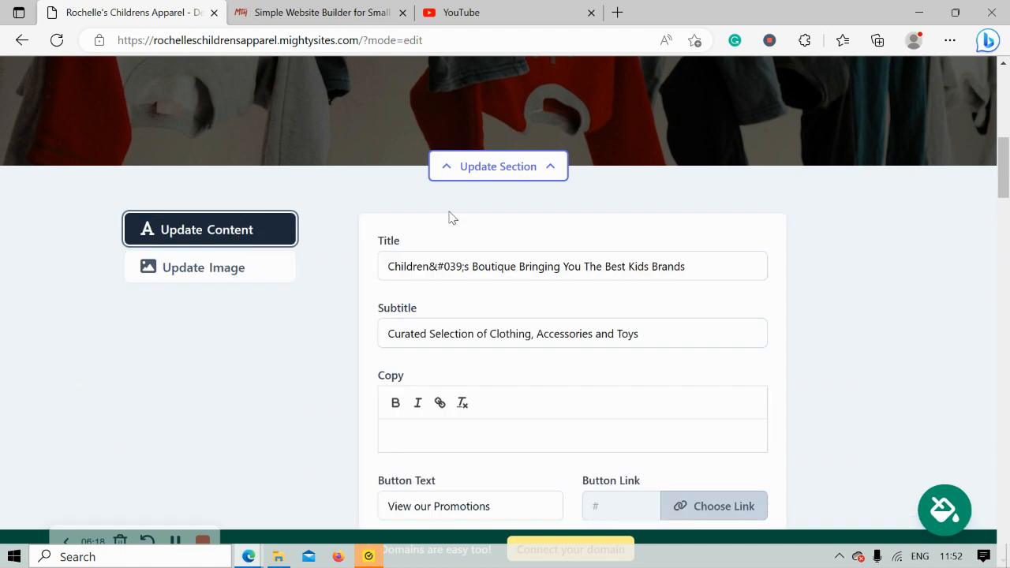
pyautogui.scroll(4, 449, 213)
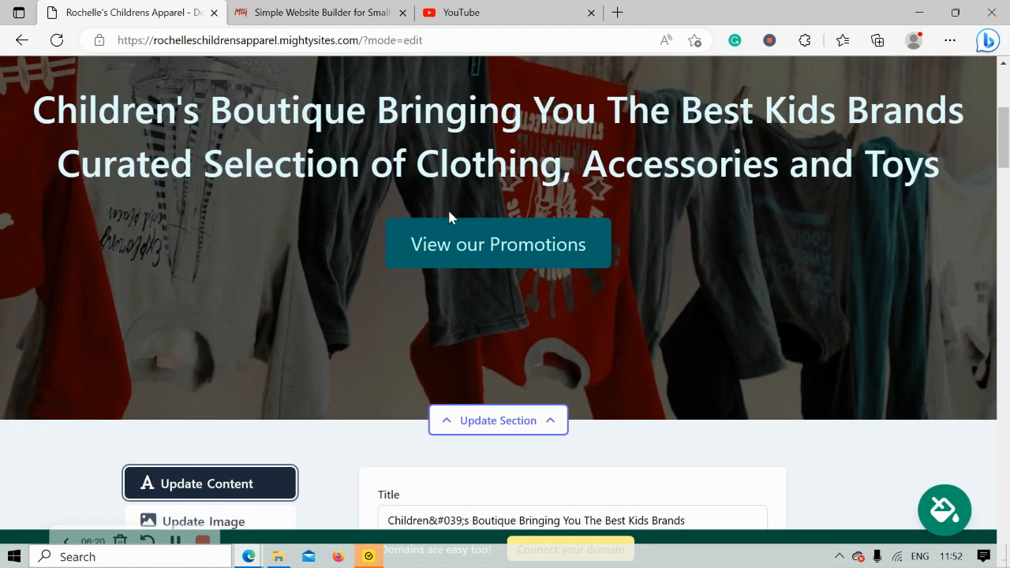
pyautogui.moveTo(22, 85); pyautogui.dragTo(973, 170)
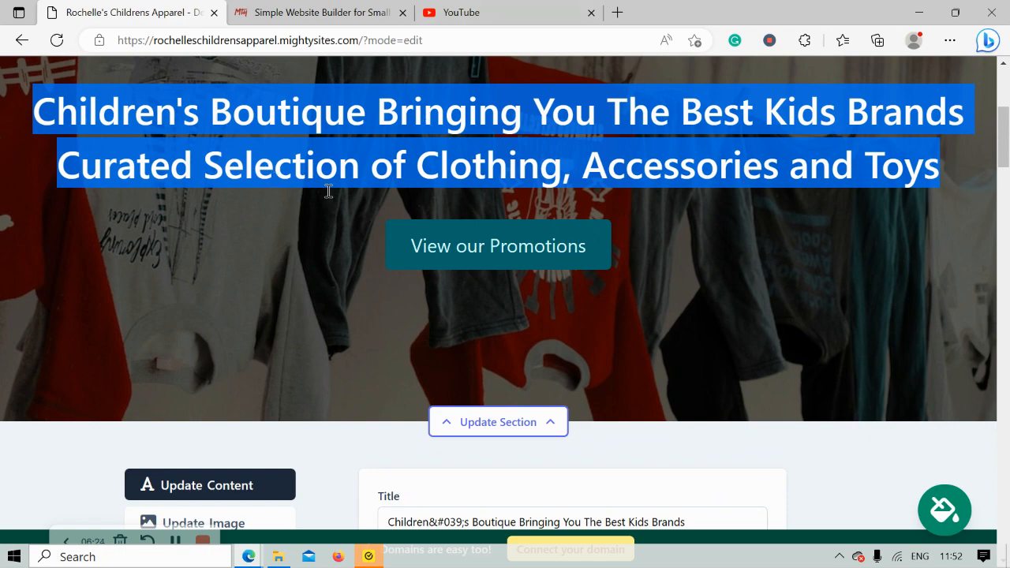
pyautogui.click(383, 219)
# Set the hero banner's button text to "Get in Touch"
pyautogui.scroll(-5, 384, 222)
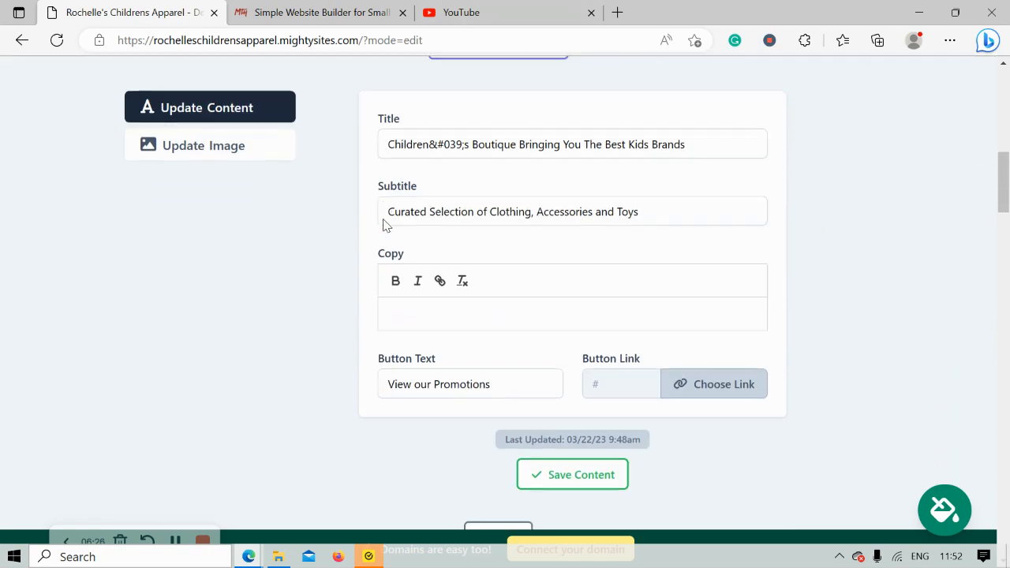
pyautogui.tripleClick(450, 380)
pyautogui.press('capslock')
pyautogui.write('G')
pyautogui.press('capslock')
pyautogui.write('et in')
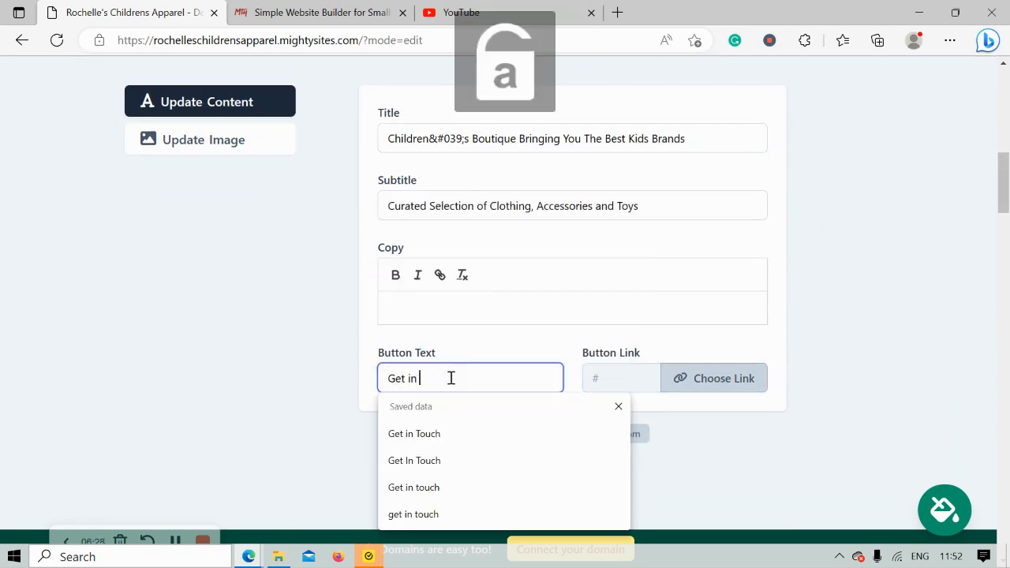
pyautogui.press('capslock')
pyautogui.press('capslock')
pyautogui.write('o')
pyautogui.press('BackSpace')
pyautogui.press('capslock')
pyautogui.write('T')
pyautogui.press('capslock')
pyautogui.write('ouc')
# Link the hero banner's button to the Click to Call action, looking at the other website and PDF file link options as well
pyautogui.click(687, 379)
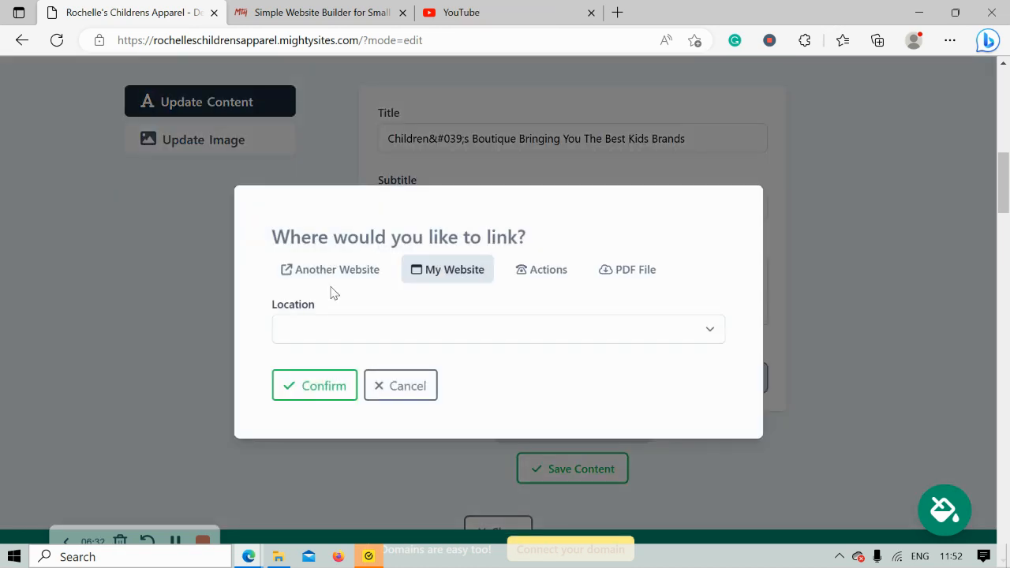
pyautogui.click(339, 285)
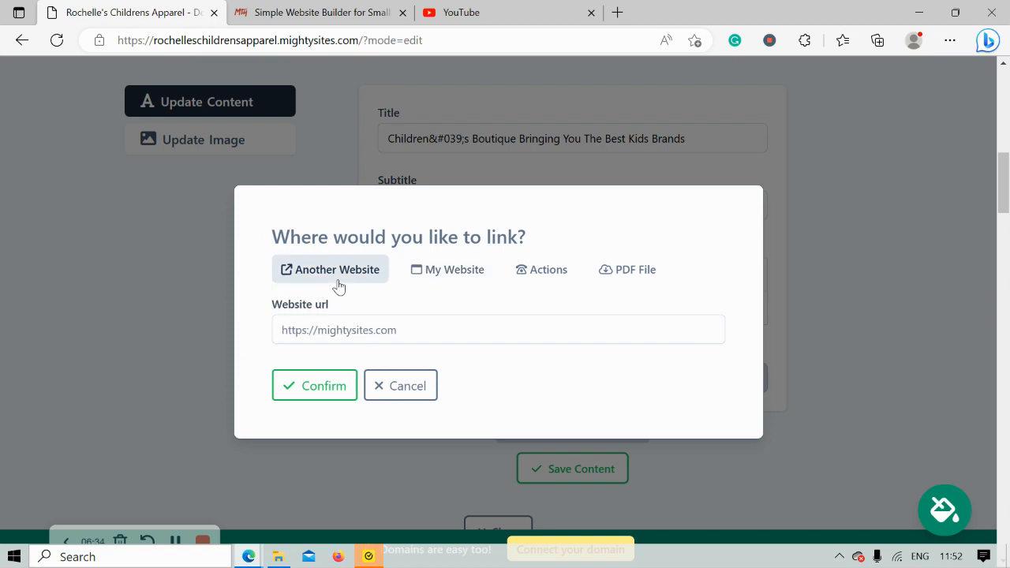
pyautogui.click(548, 270)
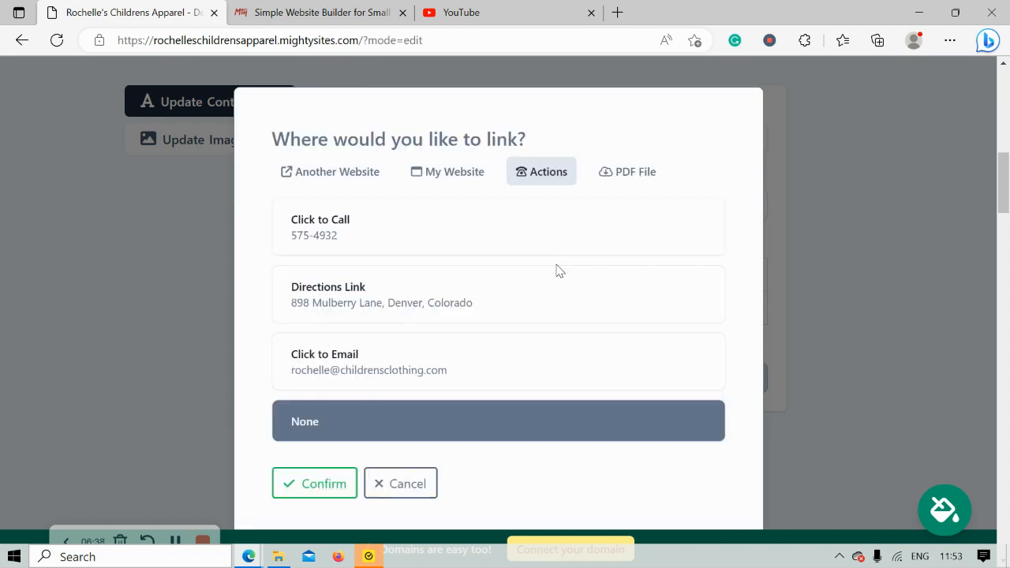
pyautogui.click(396, 226)
pyautogui.click(618, 175)
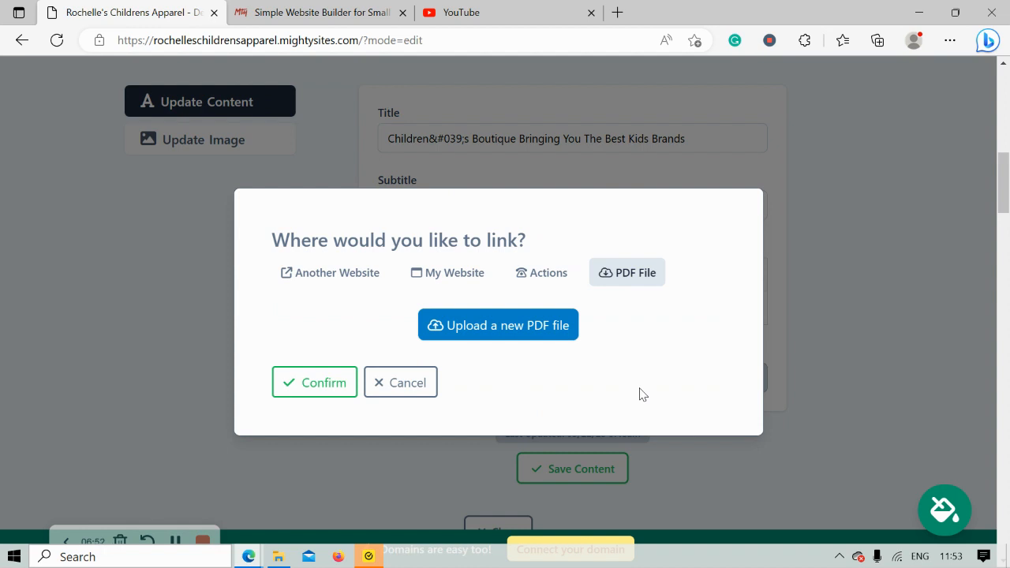
pyautogui.click(320, 389)
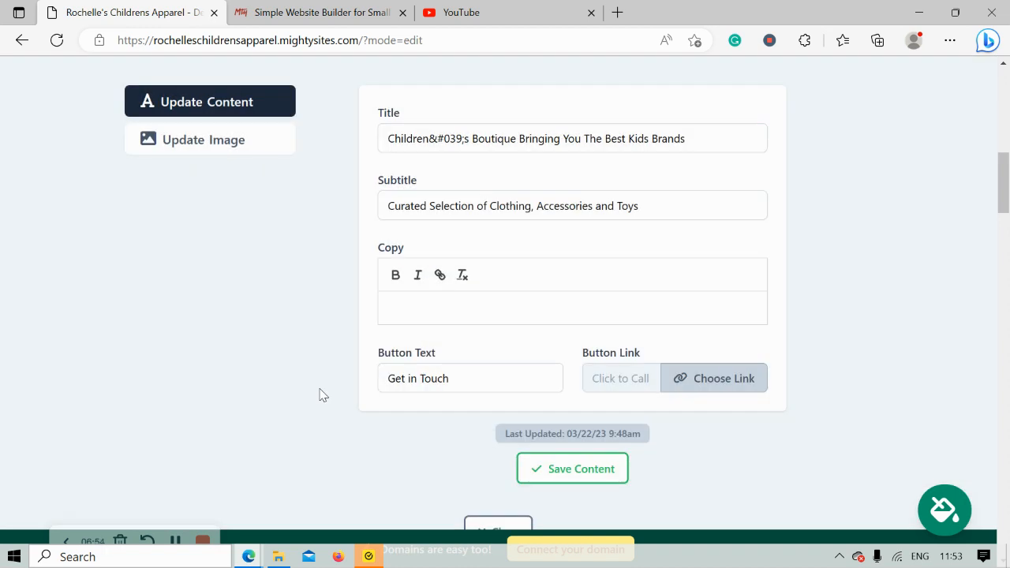
# Save the hero banner's updated content and close its editing section
pyautogui.click(583, 468)
pyautogui.scroll(-1, 403, 298)
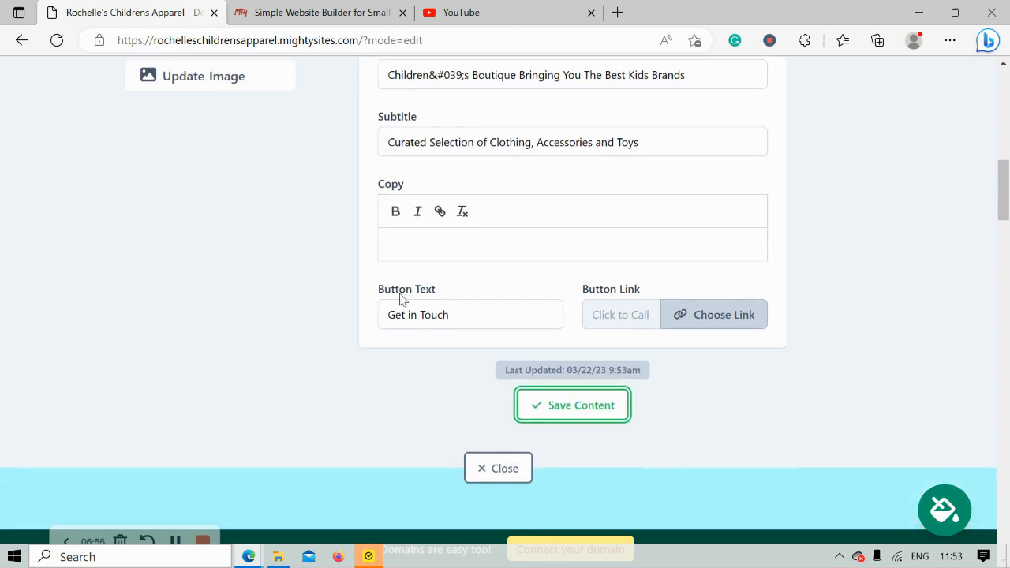
pyautogui.click(491, 464)
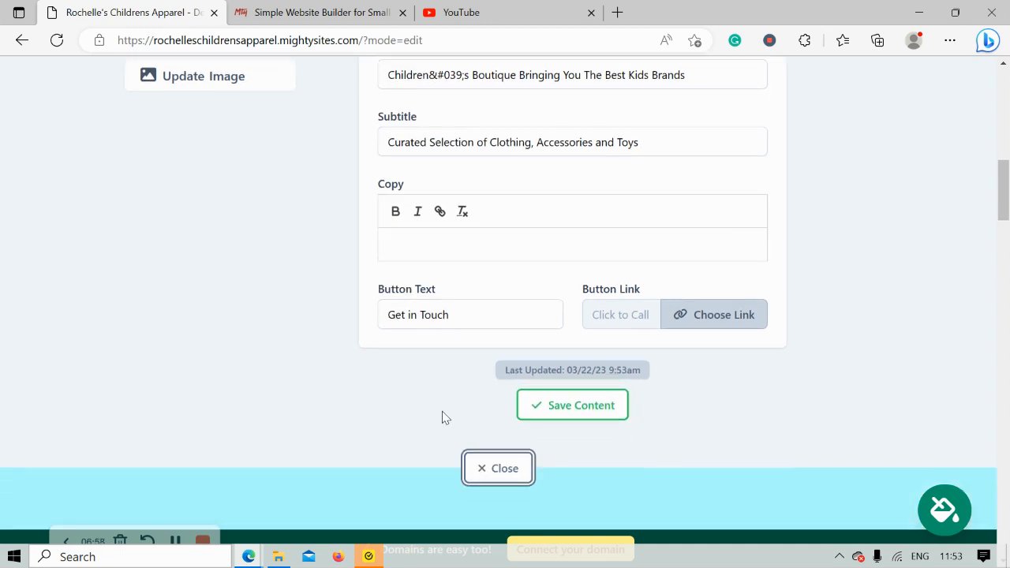
pyautogui.click(481, 466)
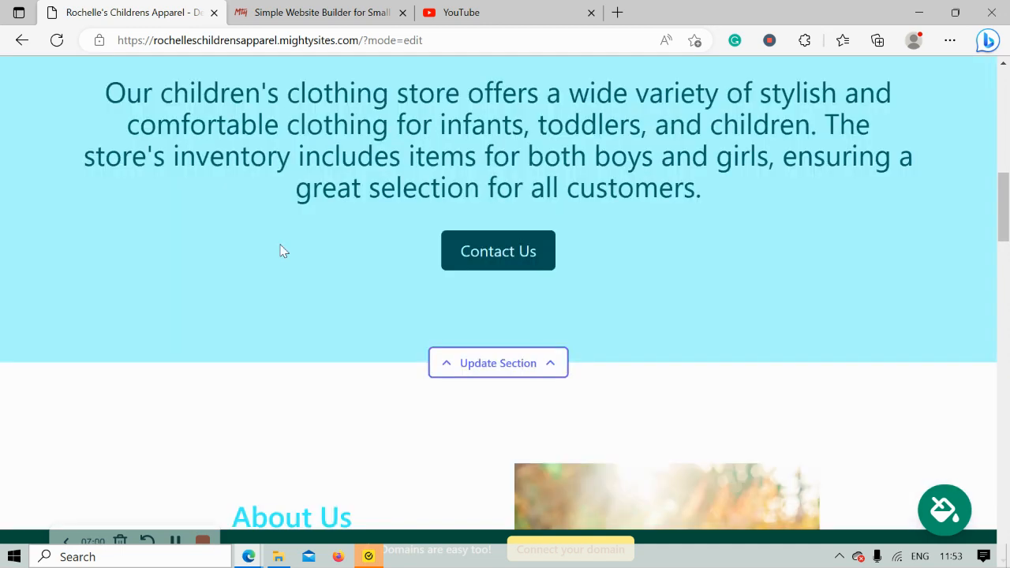
# Review the generated introductory text and the About Us section's paragraphs and photo
pyautogui.scroll(2, 280, 247)
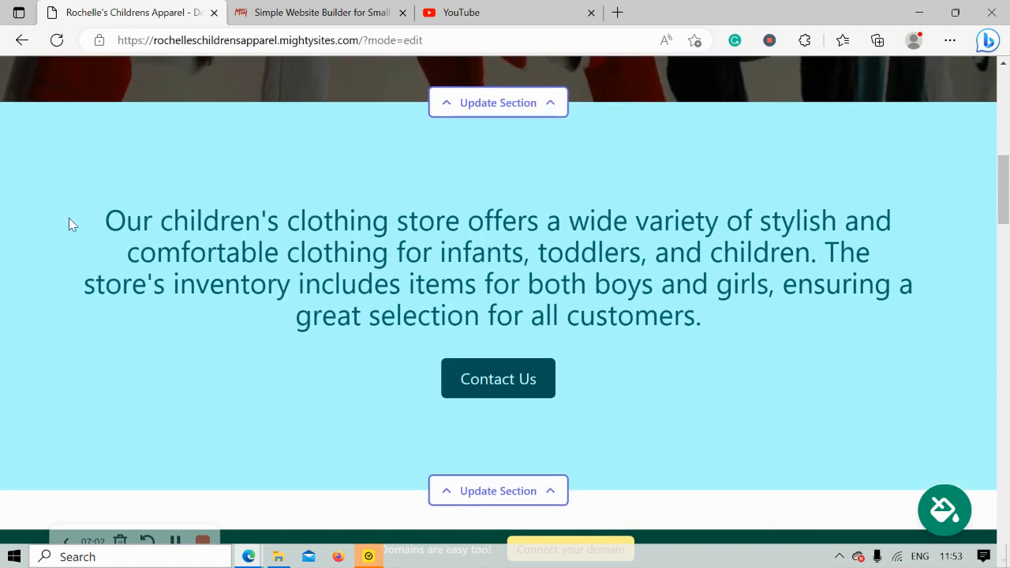
pyautogui.moveTo(68, 218); pyautogui.dragTo(784, 316)
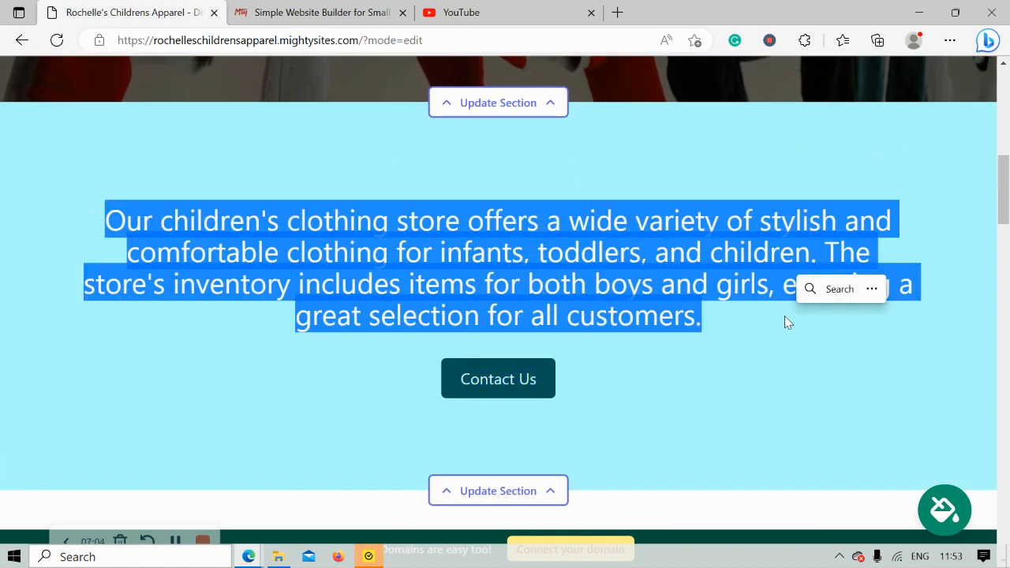
pyautogui.scroll(-2, 702, 326)
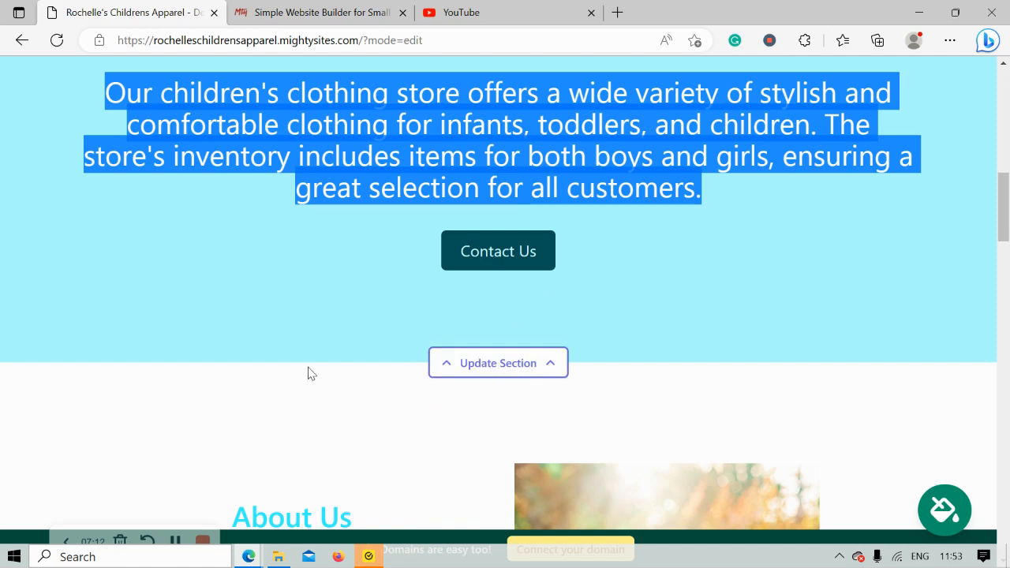
pyautogui.scroll(-5, 308, 373)
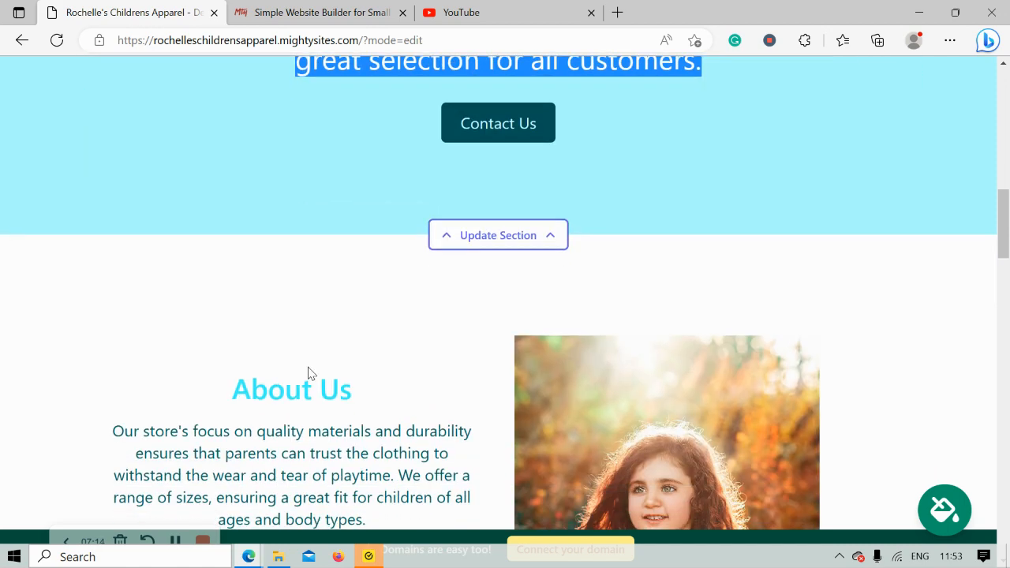
pyautogui.scroll(-1, 308, 367)
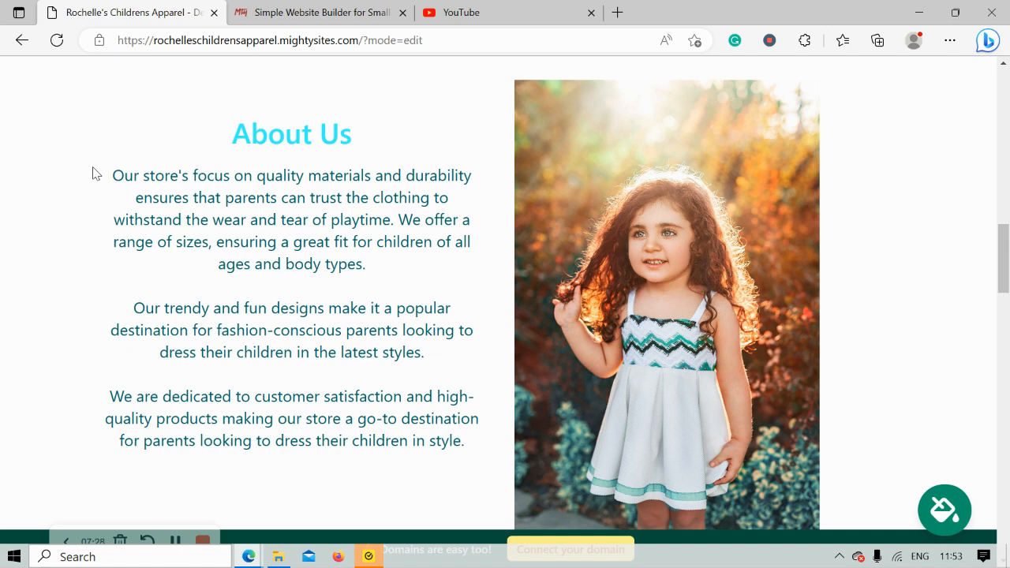
pyautogui.moveTo(93, 172); pyautogui.dragTo(501, 469)
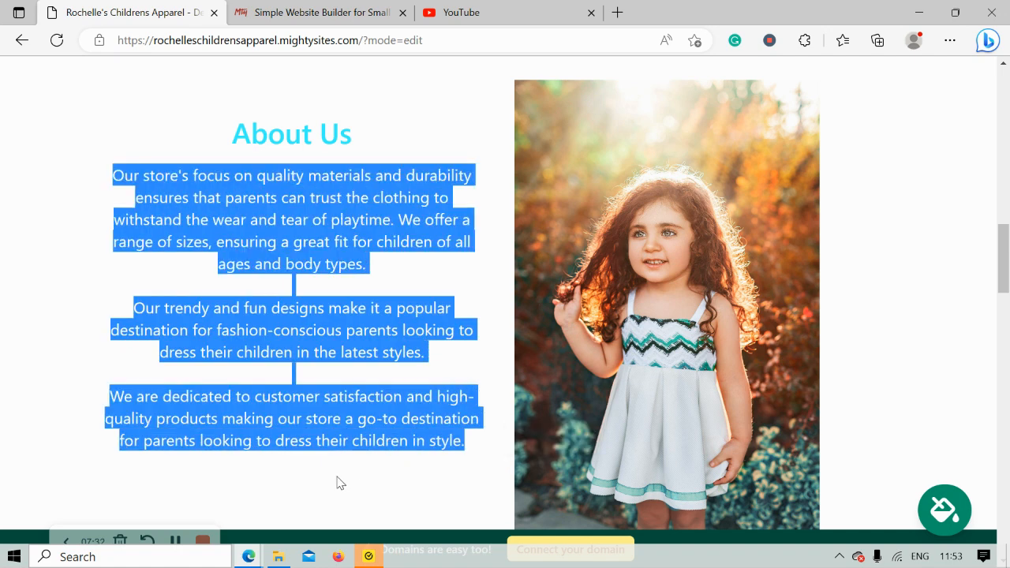
pyautogui.click(337, 477)
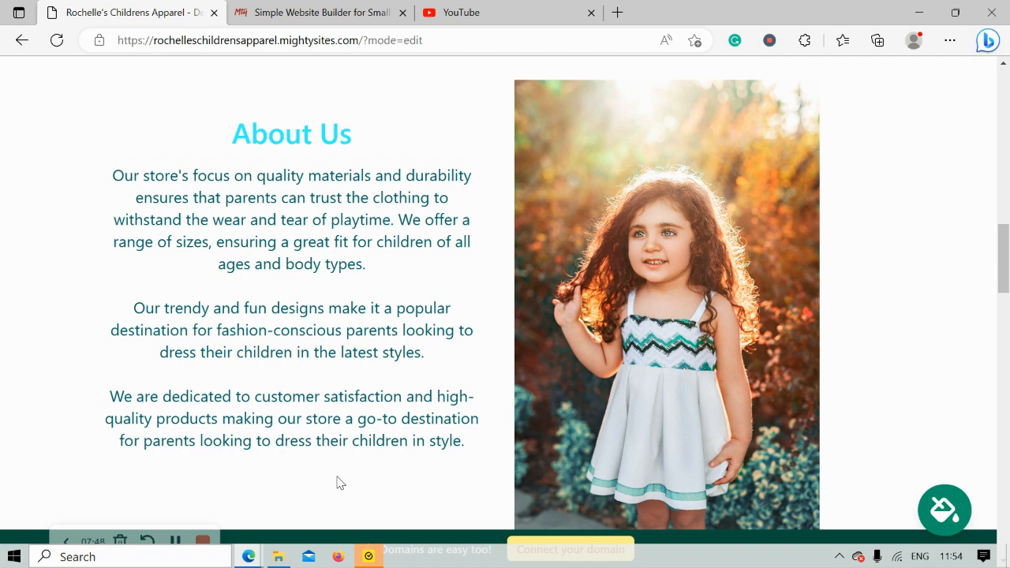
pyautogui.moveTo(442, 473); pyautogui.dragTo(74, 173)
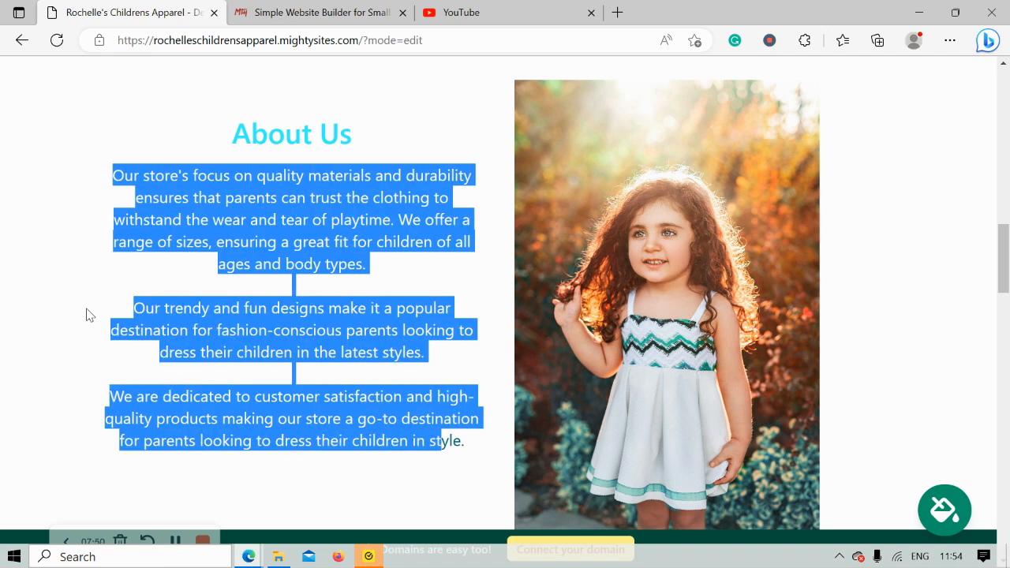
pyautogui.scroll(-1, 87, 315)
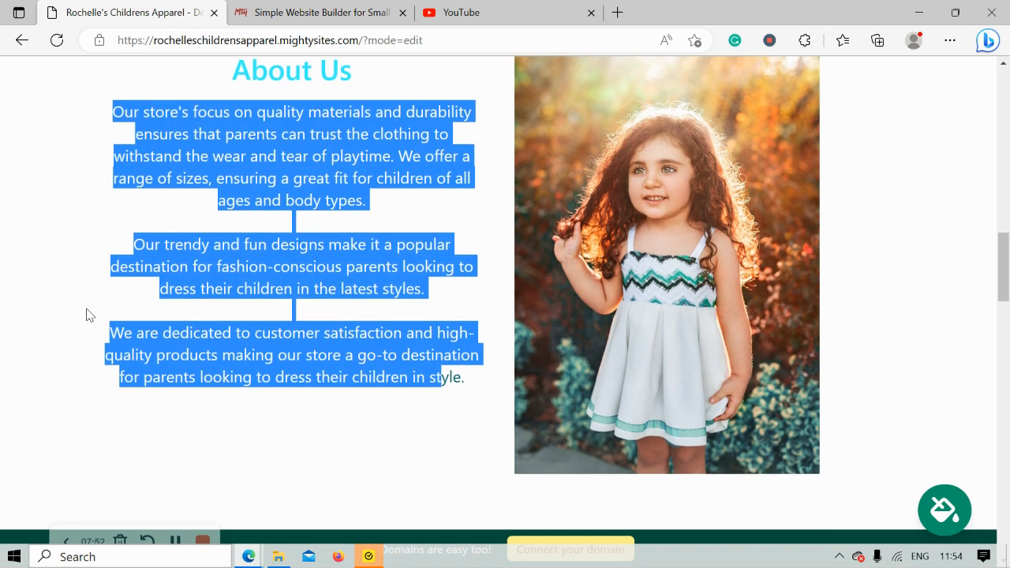
pyautogui.scroll(-10, 87, 315)
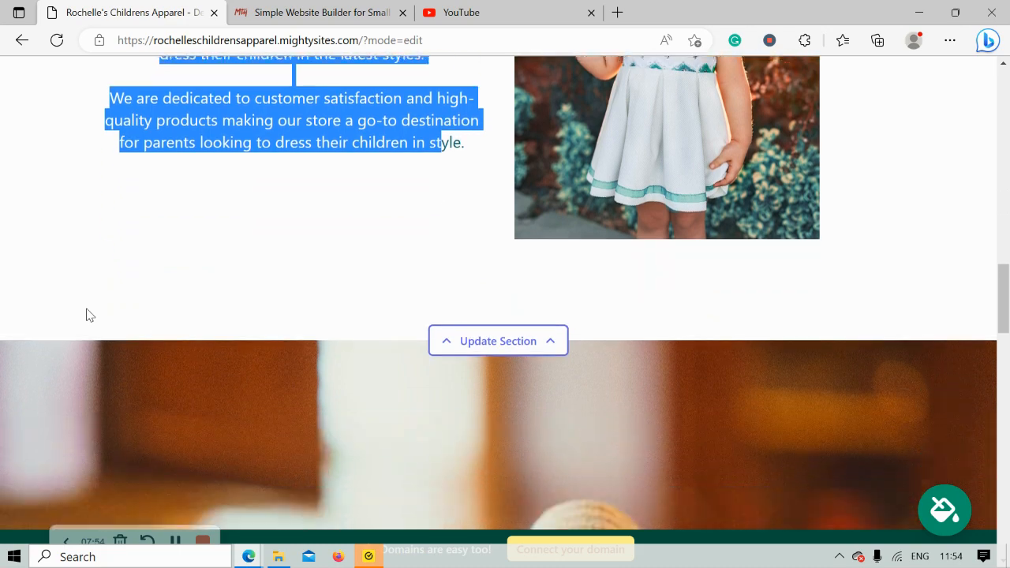
# Review the Services section's list of offerings and the location section's opening hours
pyautogui.scroll(-9, 86, 310)
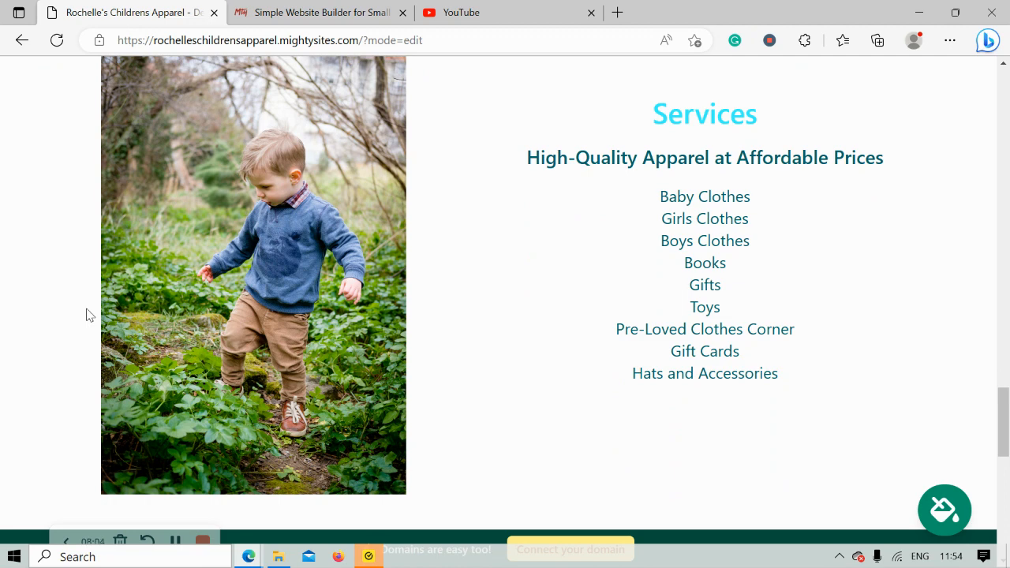
pyautogui.moveTo(631, 207); pyautogui.dragTo(803, 282)
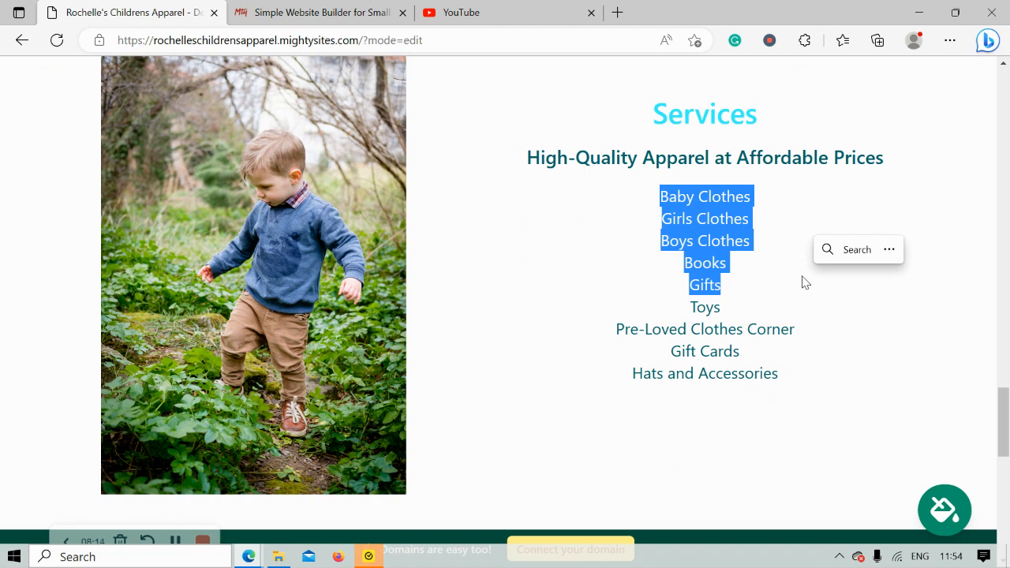
pyautogui.moveTo(476, 150); pyautogui.dragTo(847, 383)
pyautogui.click(615, 400)
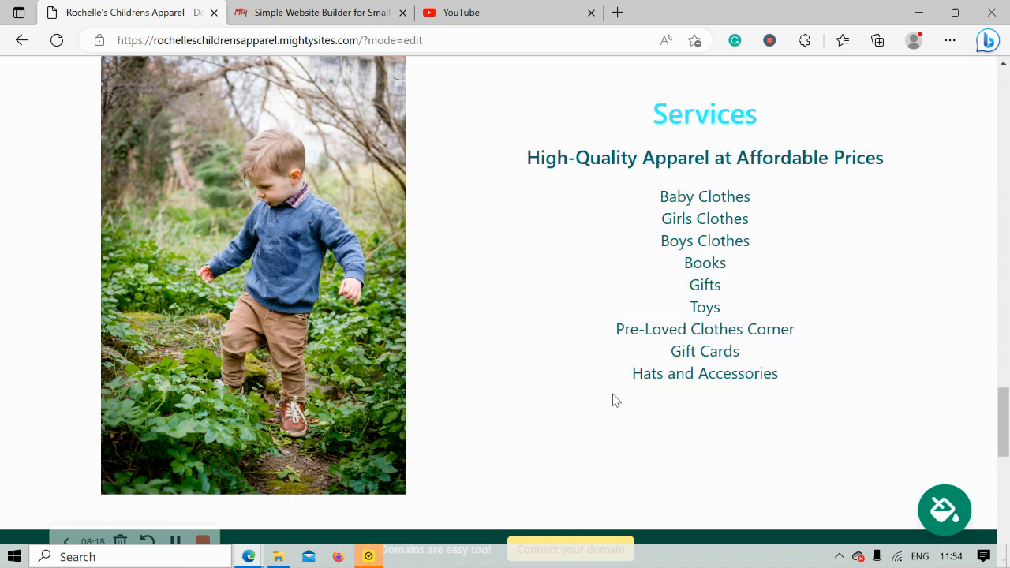
pyautogui.scroll(-2, 615, 400)
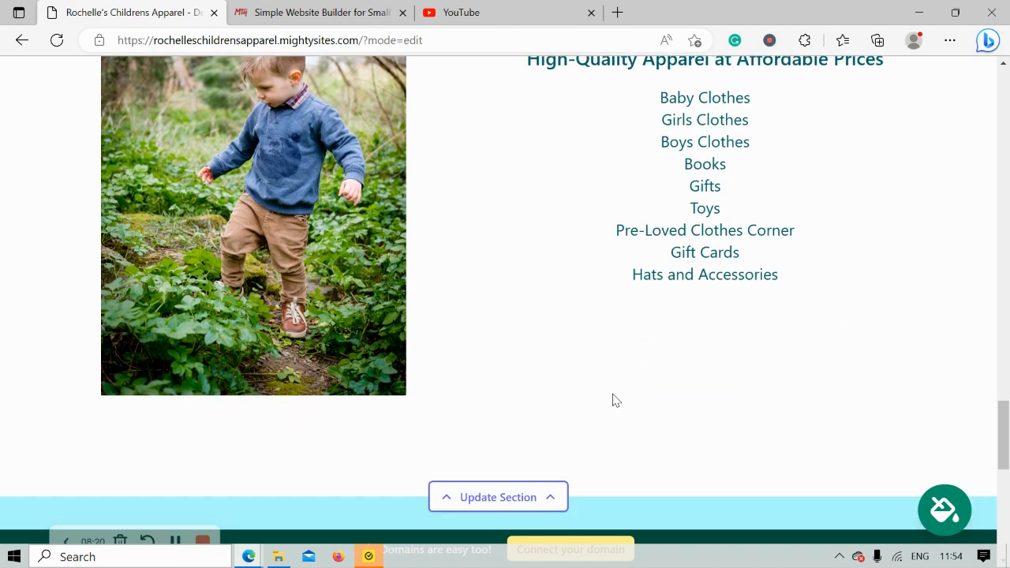
pyautogui.scroll(-6, 615, 400)
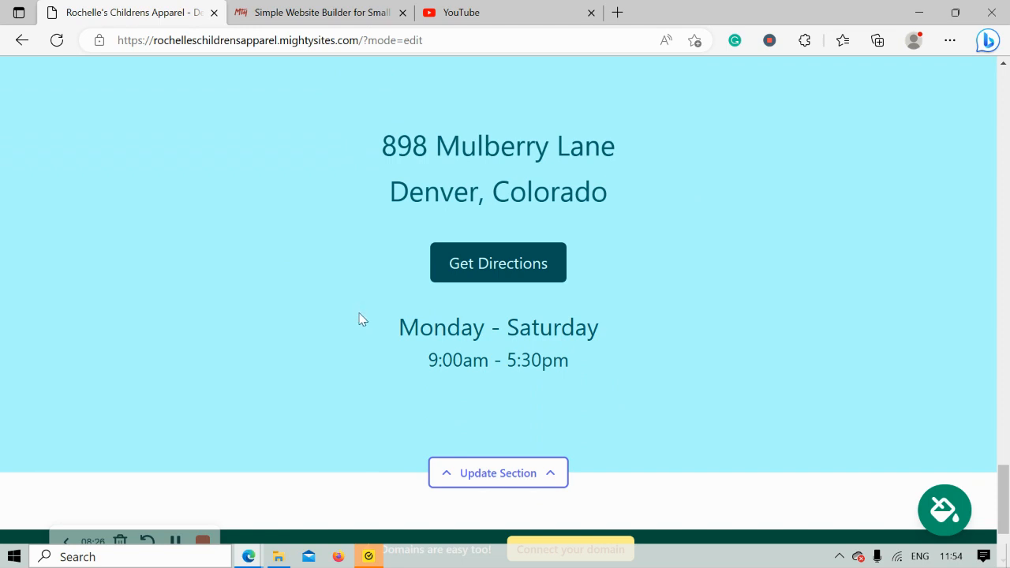
pyautogui.moveTo(374, 301); pyautogui.dragTo(606, 376)
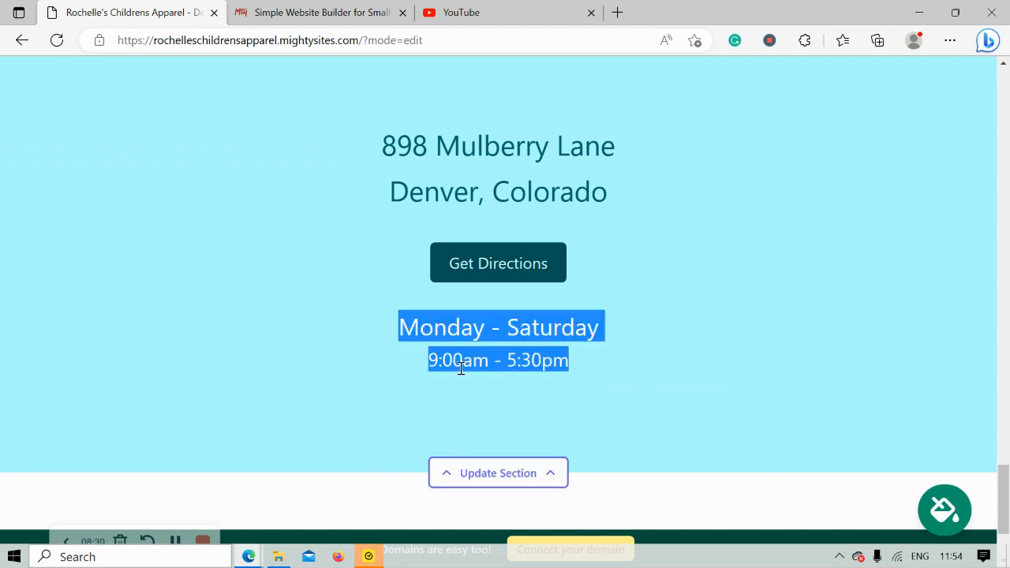
# Check the footer's business name, address, phone number and social media links below the location section
pyautogui.click(423, 426)
pyautogui.scroll(-2, 423, 426)
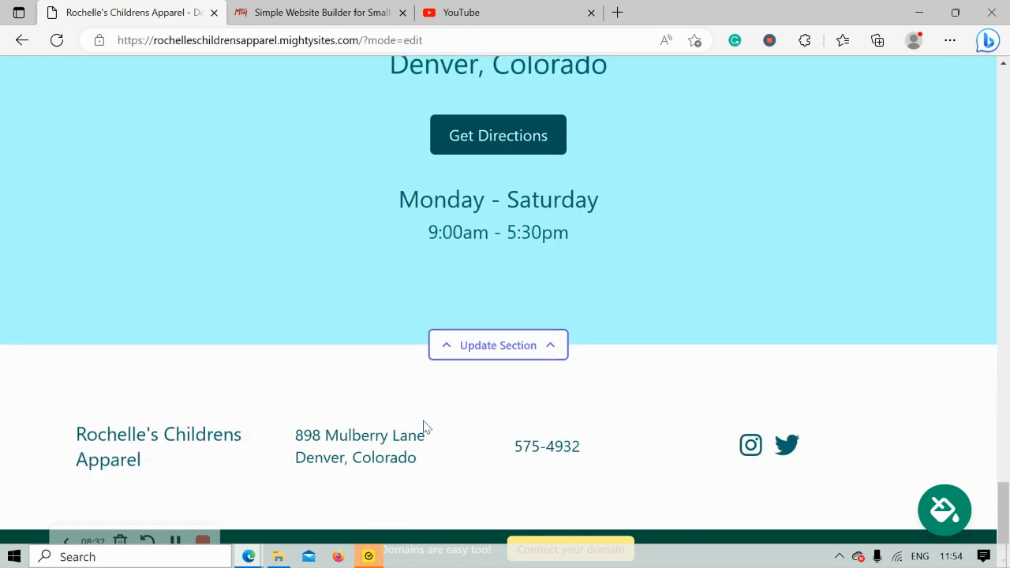
pyautogui.scroll(1, 423, 427)
pyautogui.scroll(4, 422, 427)
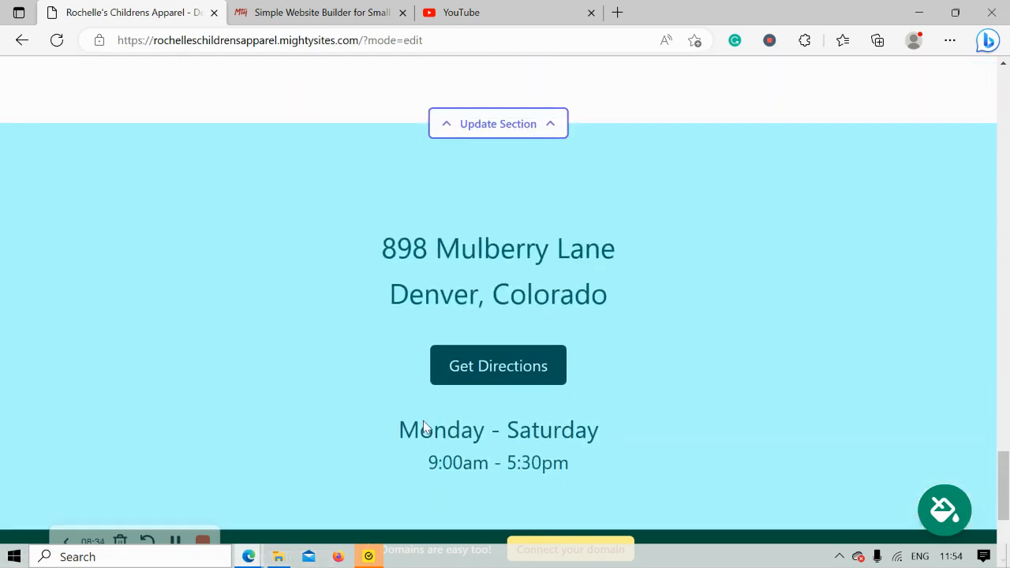
# Look back over the Services list, the full-width photo, the About Us text and the introductory paragraph from the page's end upward
pyautogui.scroll(3, 424, 422)
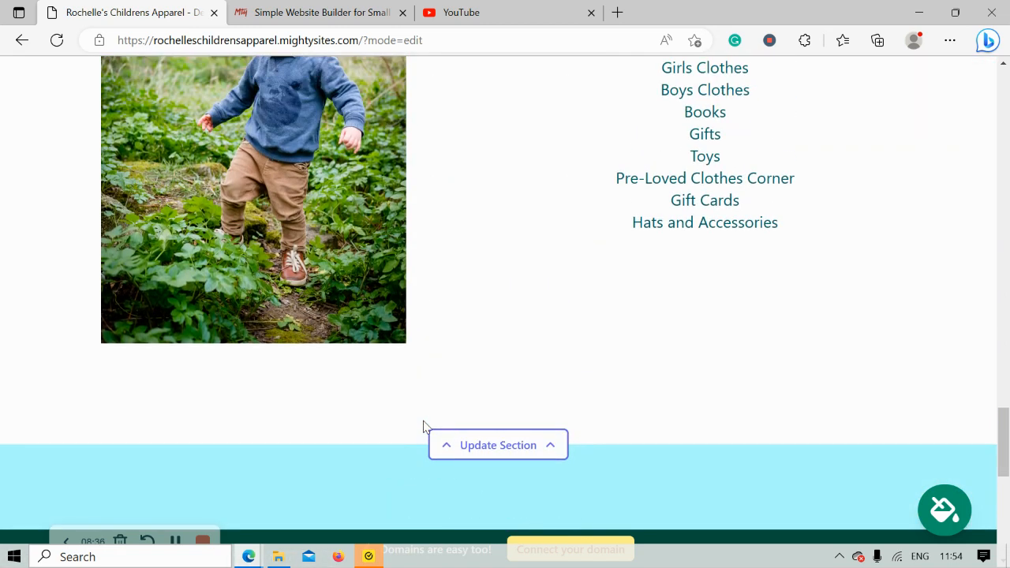
pyautogui.scroll(2, 423, 426)
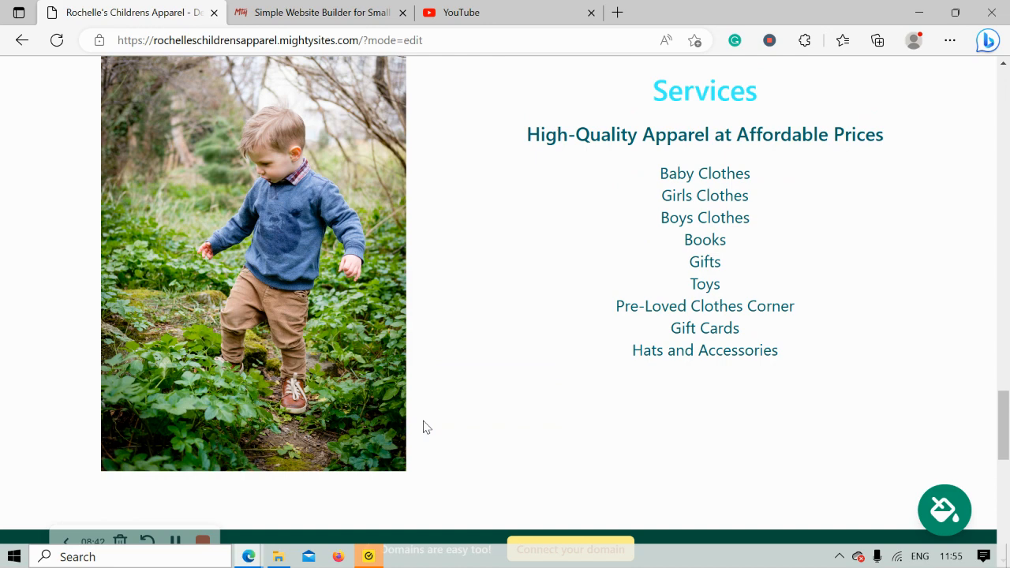
pyautogui.scroll(2, 423, 427)
pyautogui.scroll(3, 423, 427)
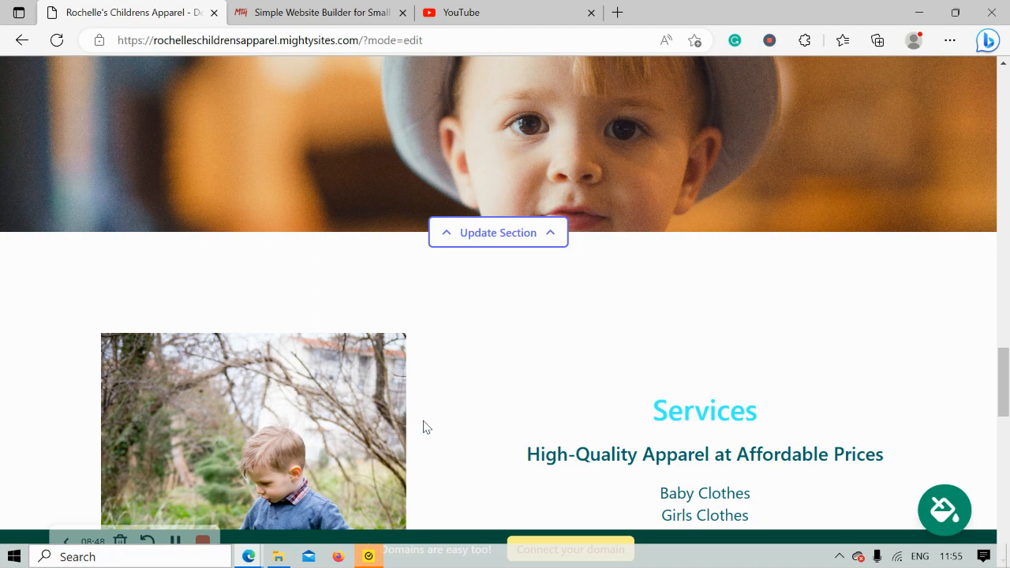
pyautogui.scroll(3, 423, 427)
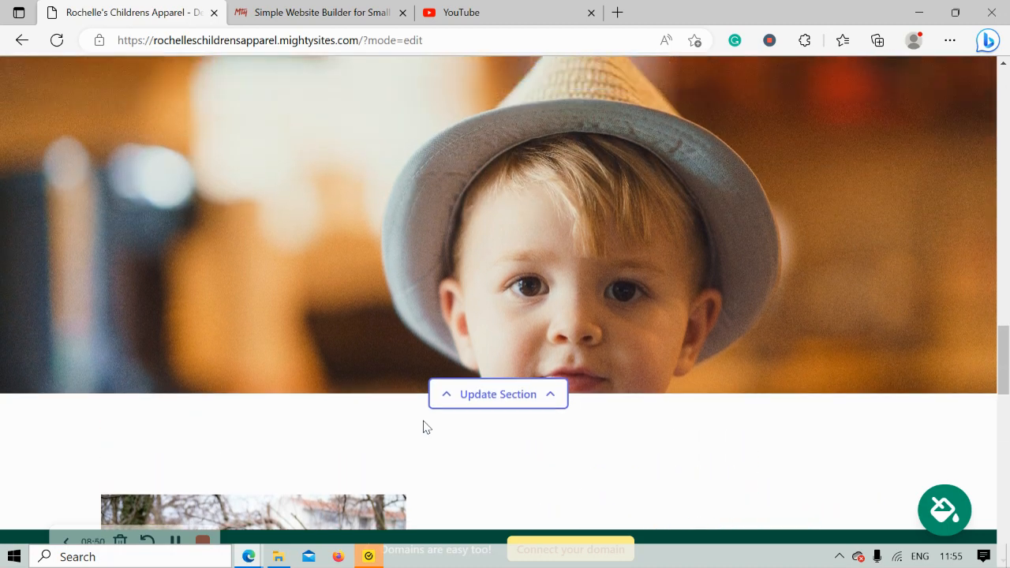
pyautogui.scroll(3, 424, 426)
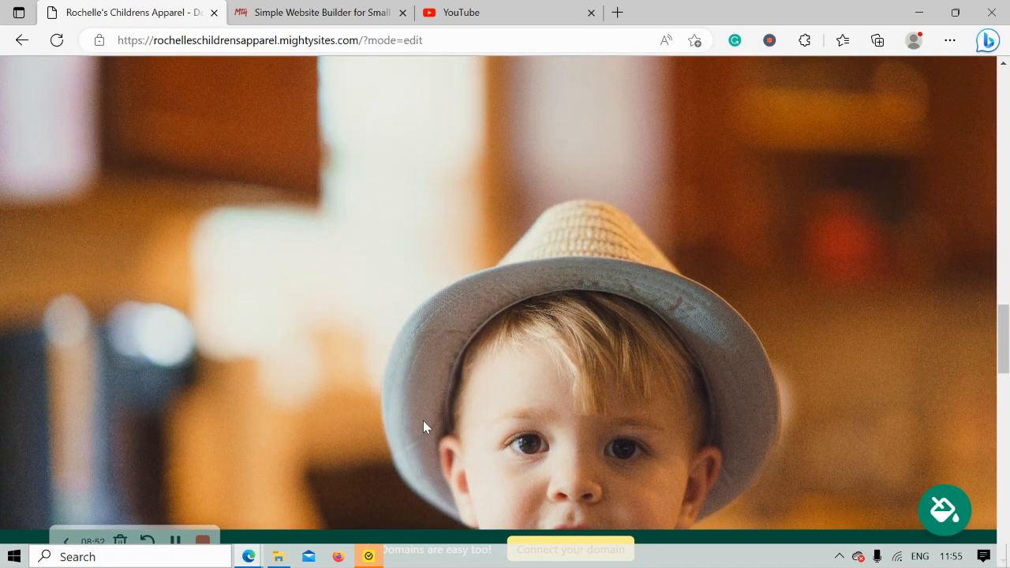
pyautogui.scroll(3, 424, 427)
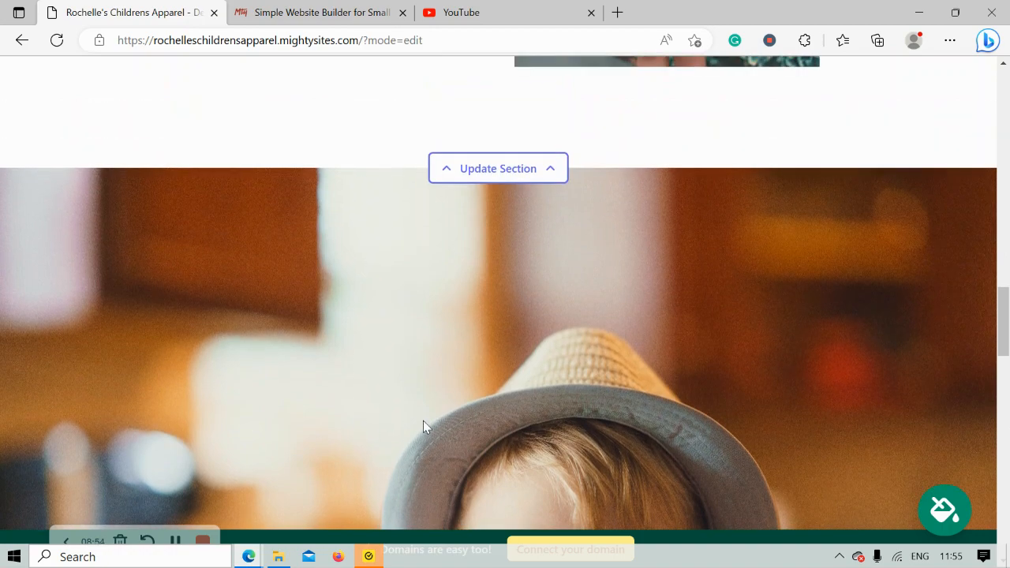
pyautogui.scroll(5, 423, 427)
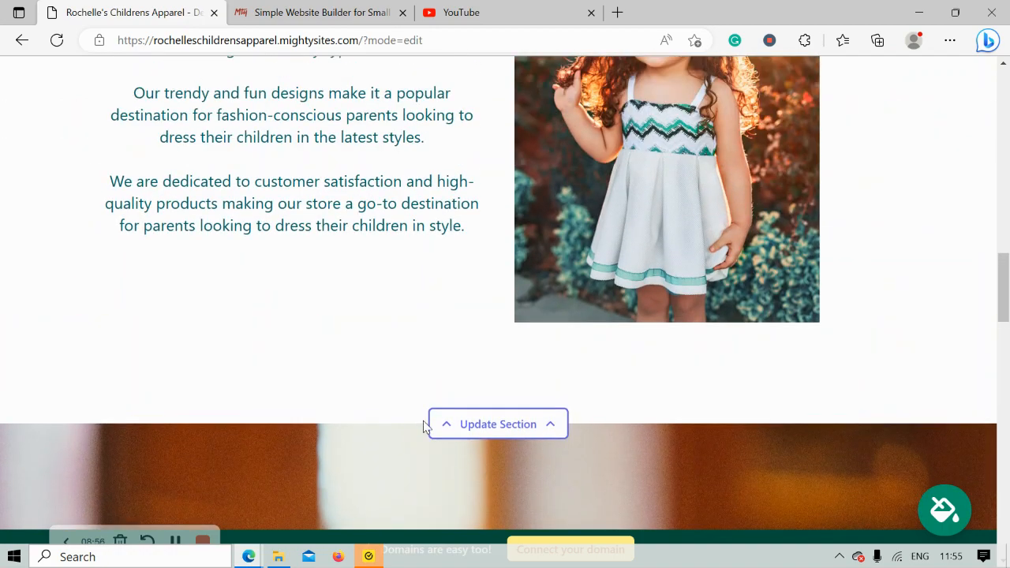
pyautogui.scroll(4, 423, 421)
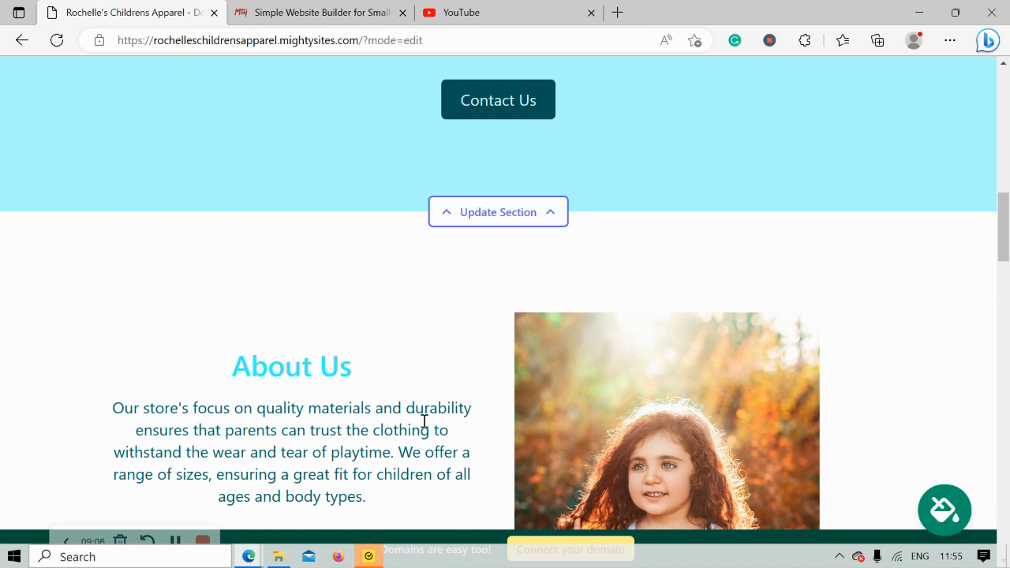
pyautogui.scroll(3, 424, 421)
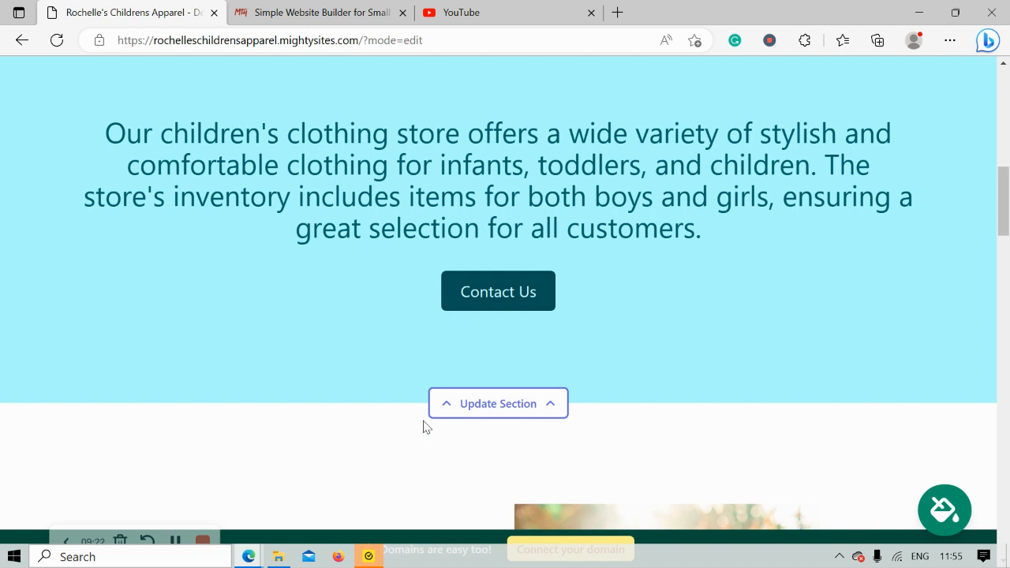
pyautogui.scroll(2, 423, 427)
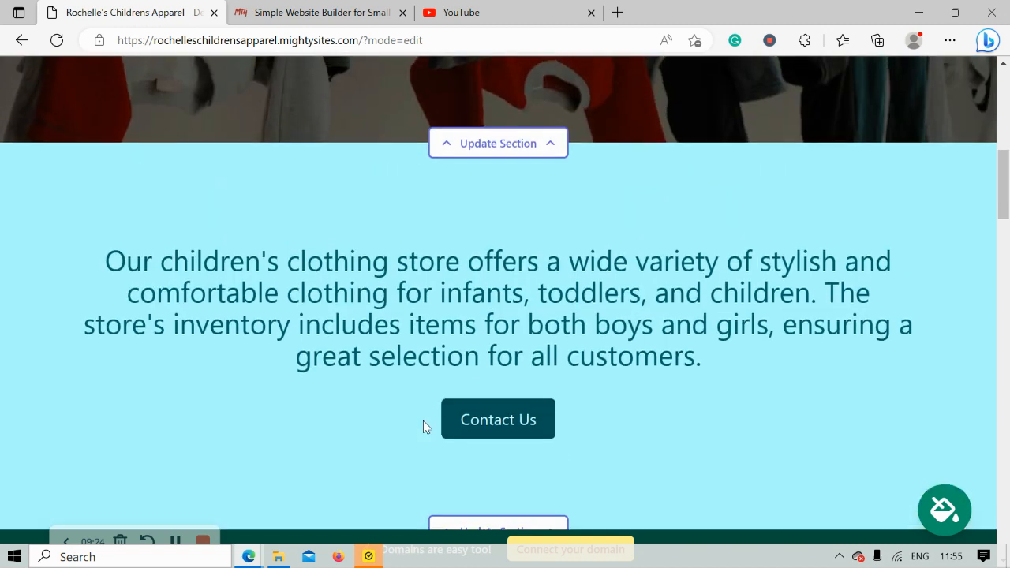
pyautogui.scroll(2, 423, 427)
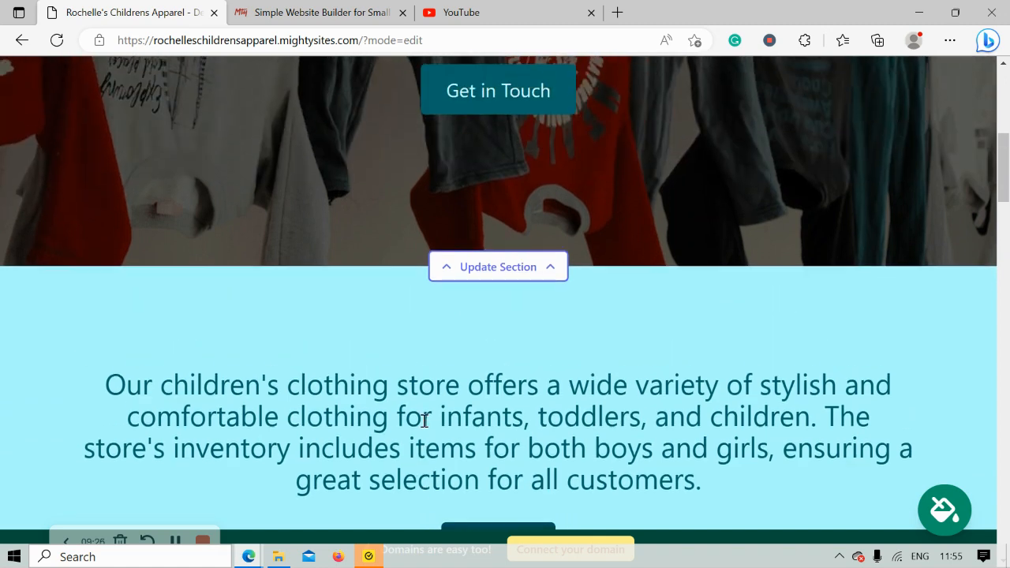
# Return to the beginning of the page and open the options for connecting a domain to the site
pyautogui.scroll(2, 424, 427)
pyautogui.scroll(6, 423, 427)
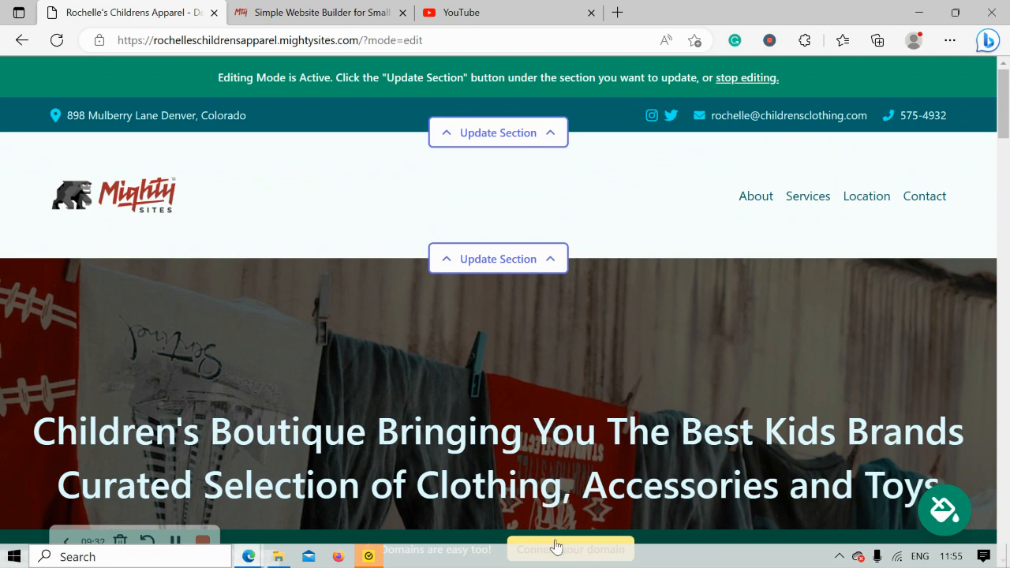
pyautogui.click(551, 546)
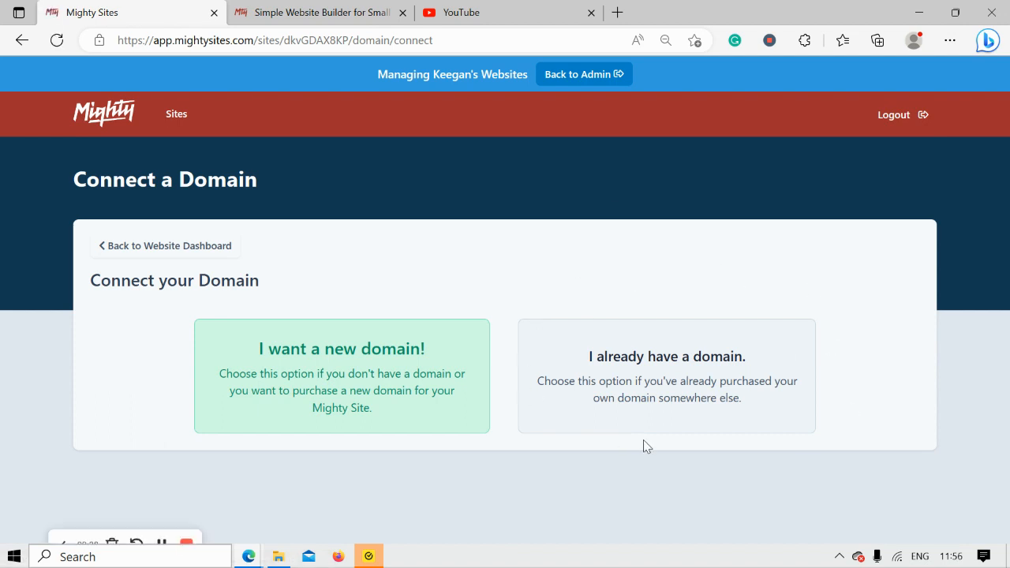
# Switch to the Mighty Sites home page and open its blog
pyautogui.click(318, 6)
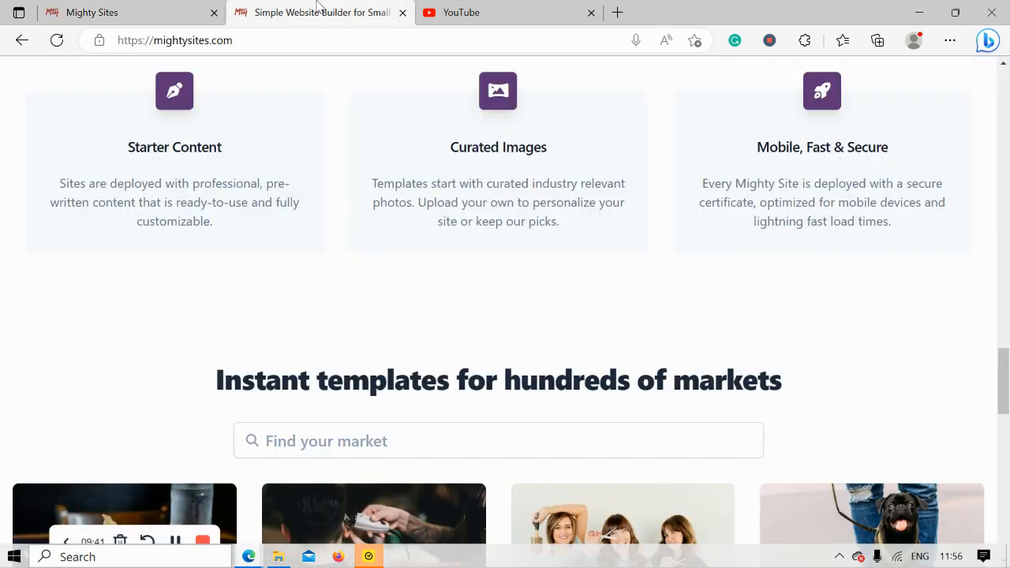
pyautogui.scroll(6, 318, 7)
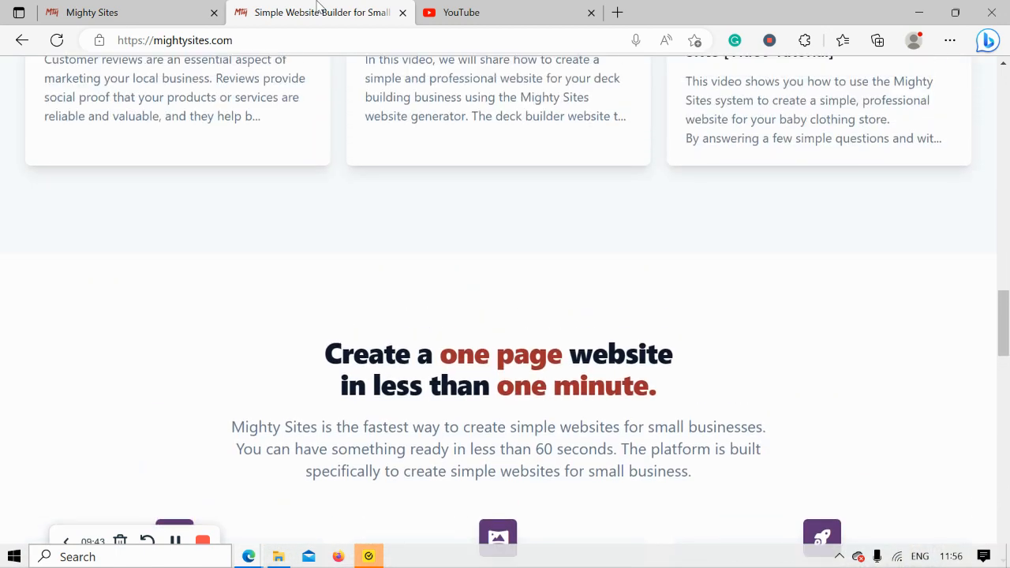
pyautogui.scroll(6, 318, 6)
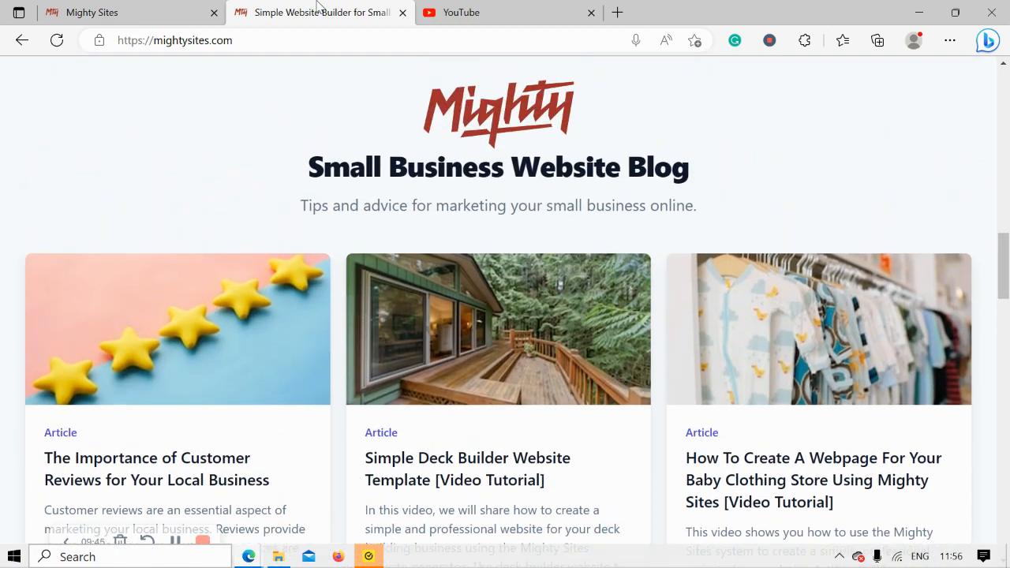
pyautogui.scroll(9, 318, 6)
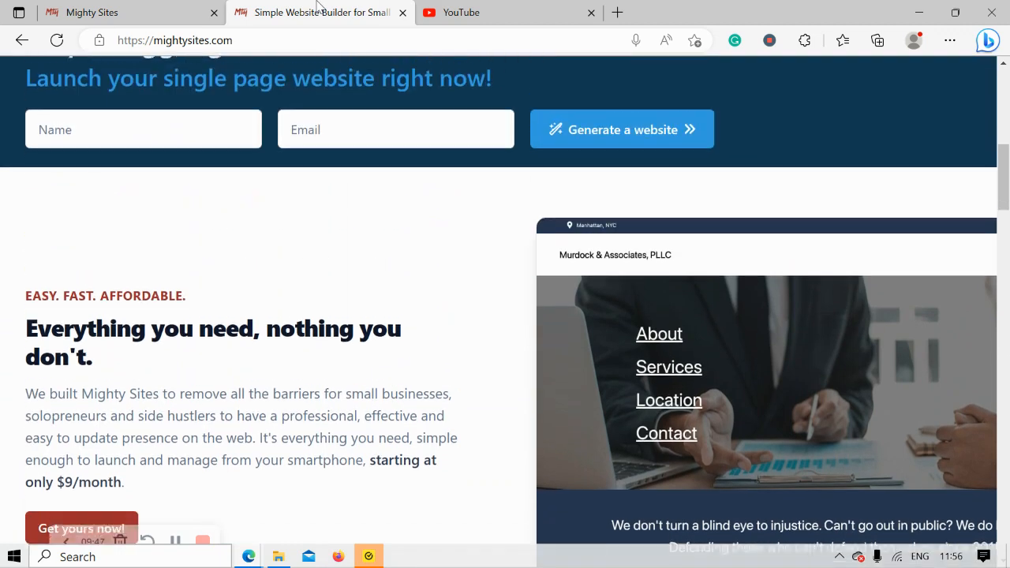
pyautogui.scroll(8, 318, 7)
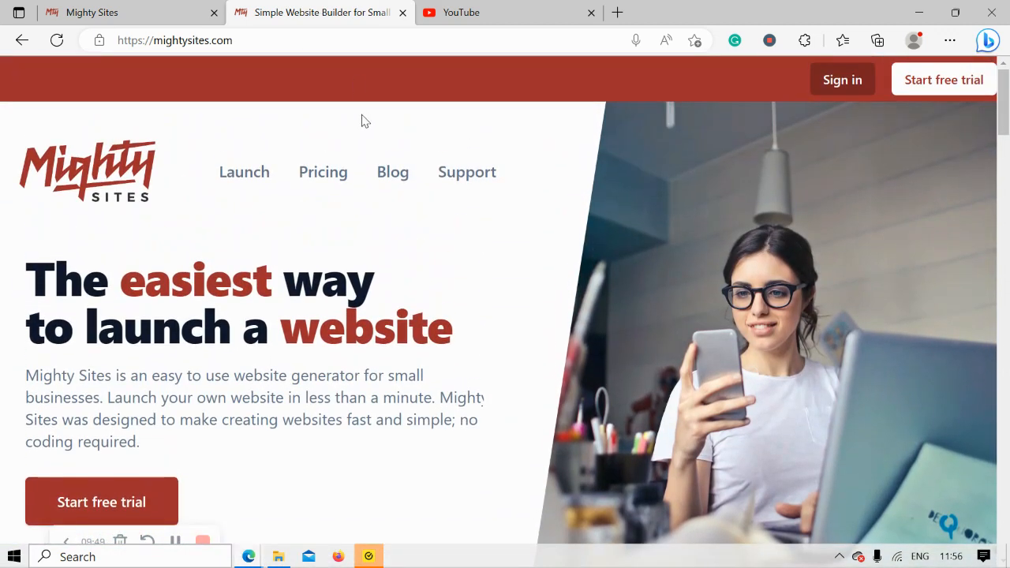
pyautogui.click(394, 171)
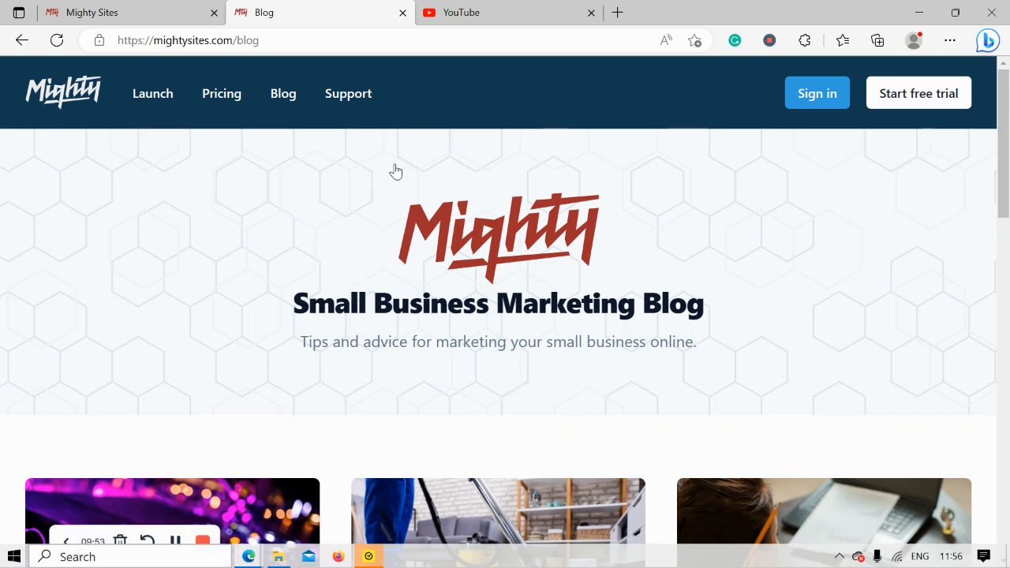
# Look through the Small Business Marketing Blog's introduction and the articles listed on its first page
pyautogui.scroll(-1, 396, 171)
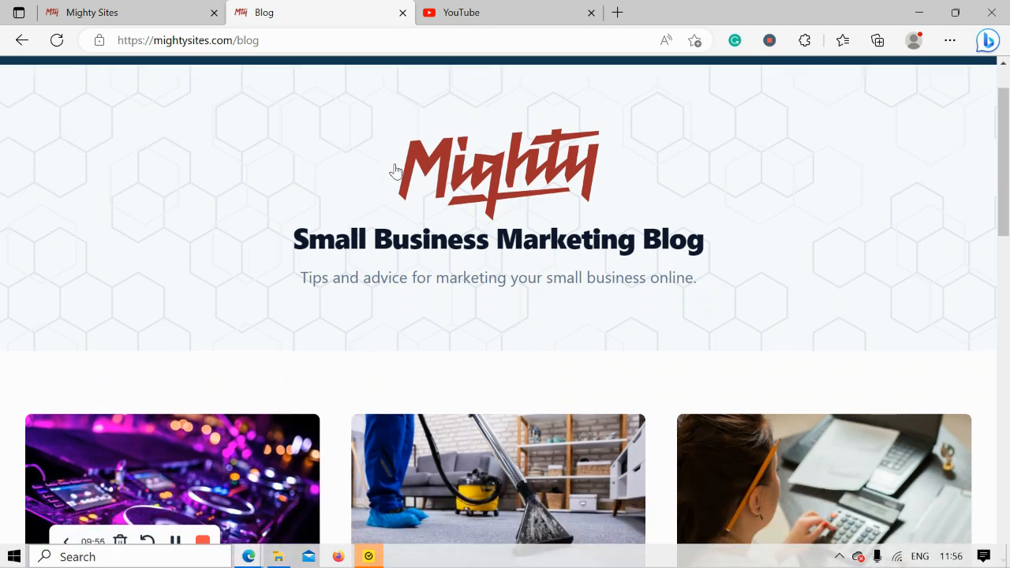
pyautogui.tripleClick(374, 277)
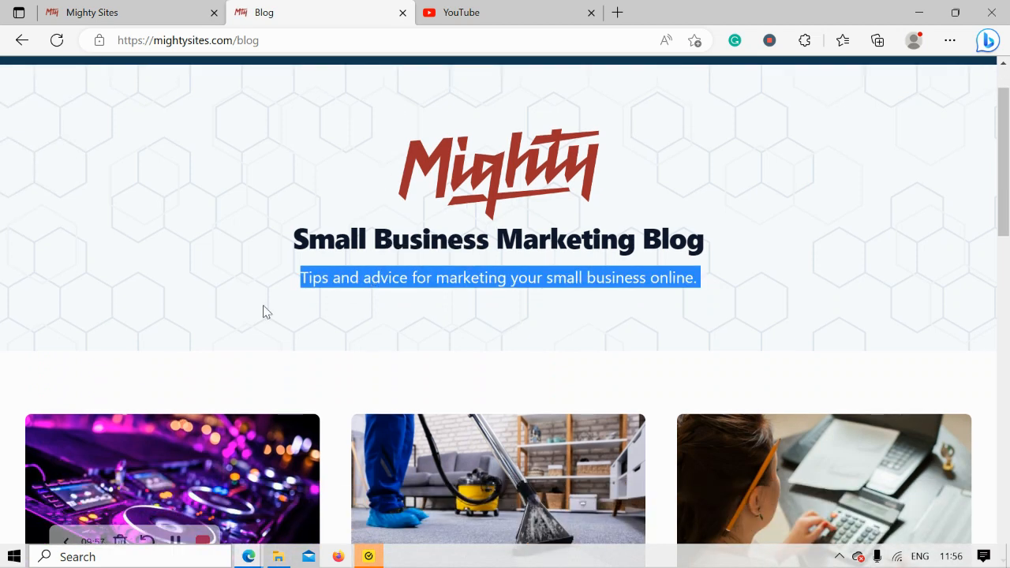
pyautogui.click(264, 312)
pyautogui.scroll(-2, 265, 312)
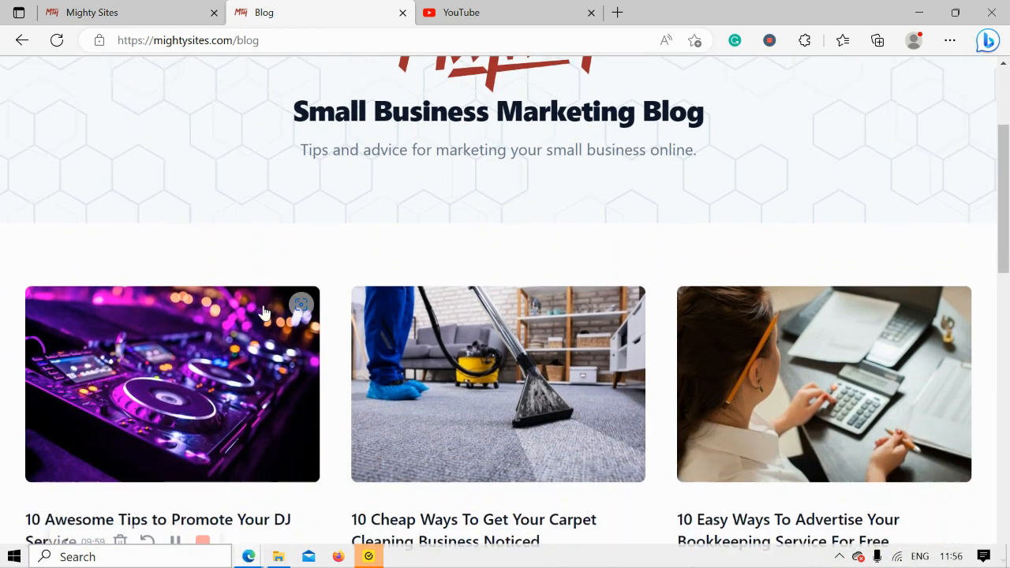
pyautogui.scroll(-1, 264, 312)
pyautogui.scroll(-4, 264, 311)
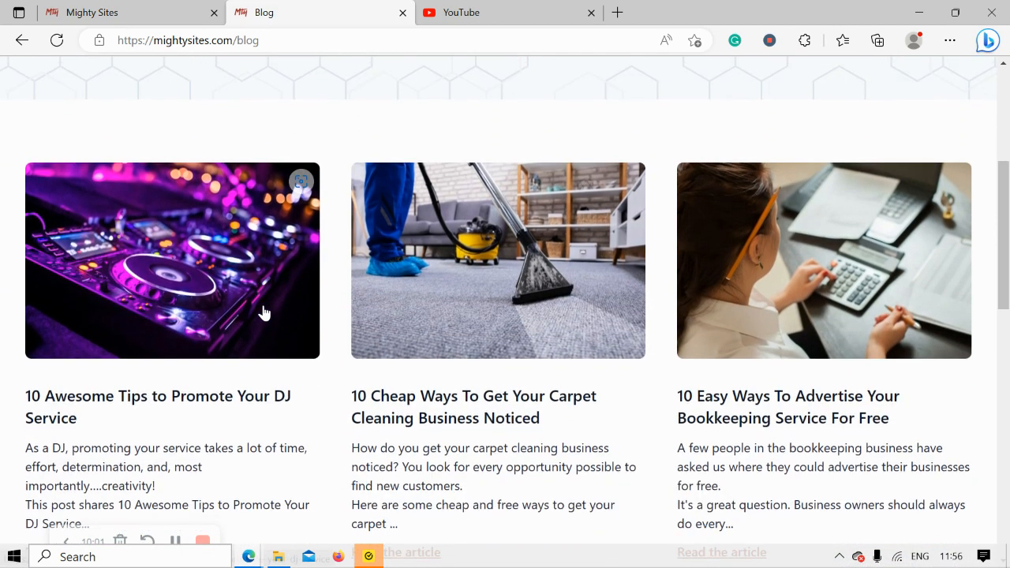
pyautogui.scroll(-1, 264, 311)
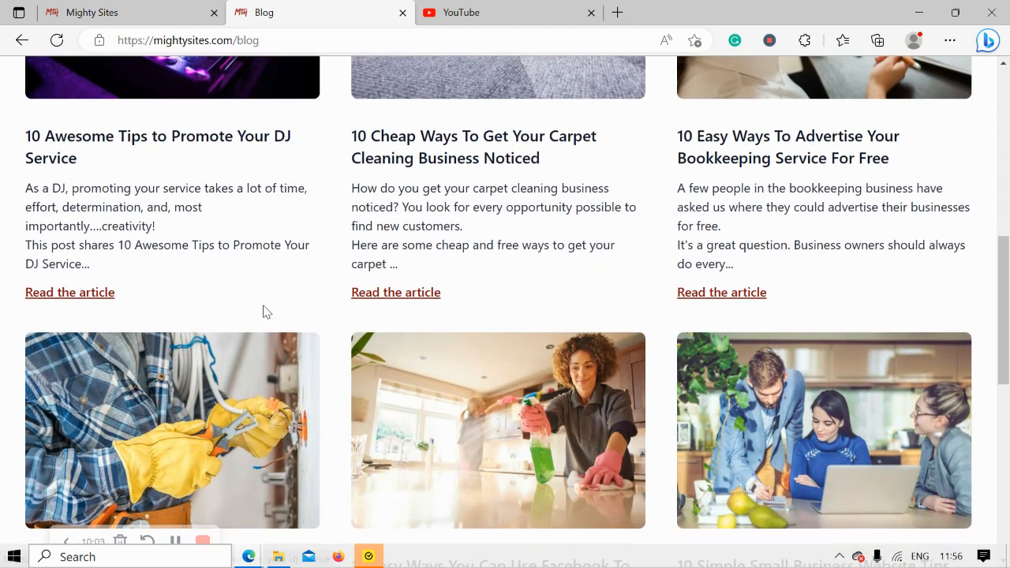
pyautogui.scroll(-3, 264, 312)
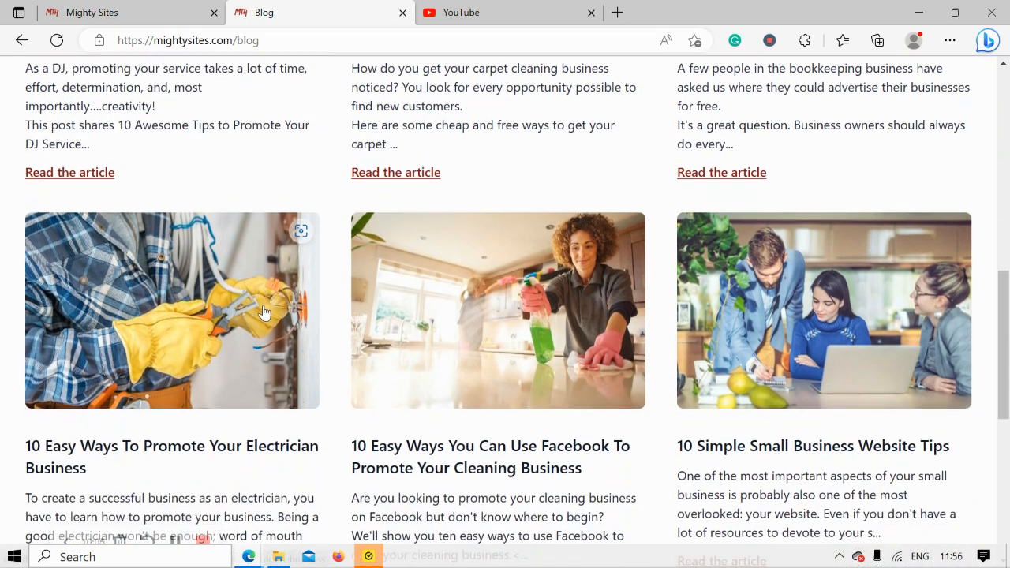
pyautogui.scroll(-2, 264, 312)
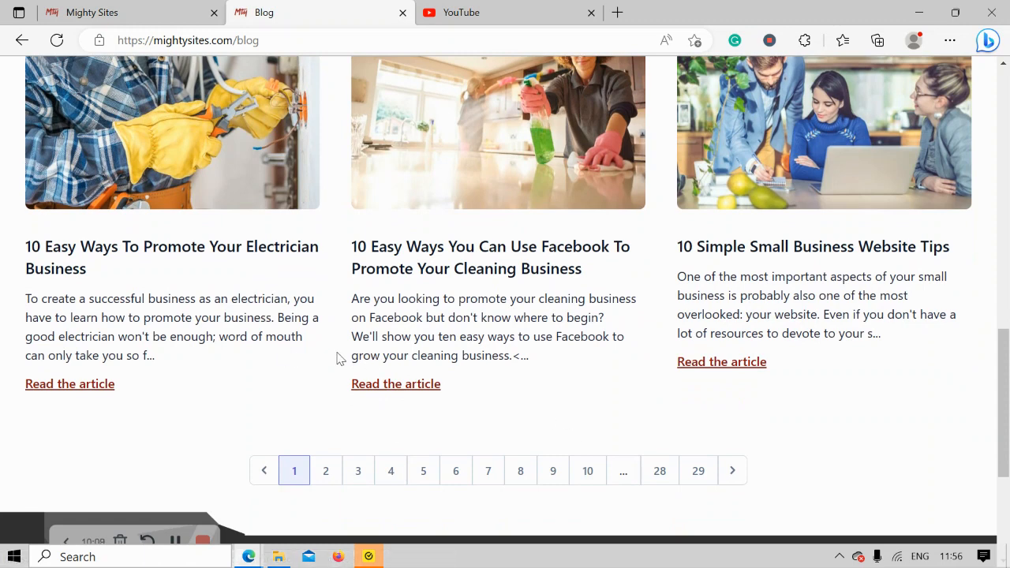
# Go back from the domain connection page to the website dashboard and open the published children's apparel site
pyautogui.click(212, 7)
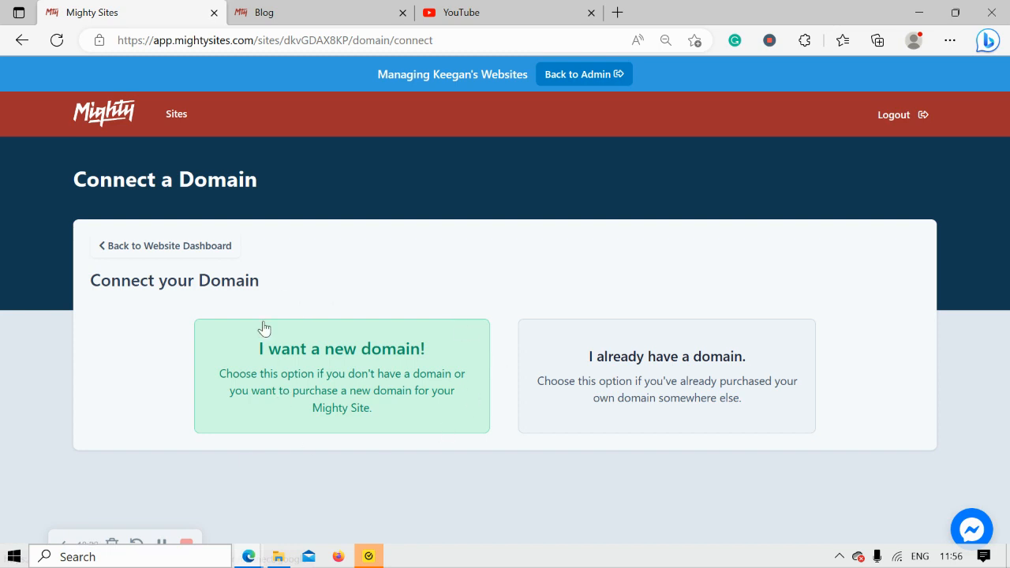
pyautogui.click(187, 247)
pyautogui.click(315, 338)
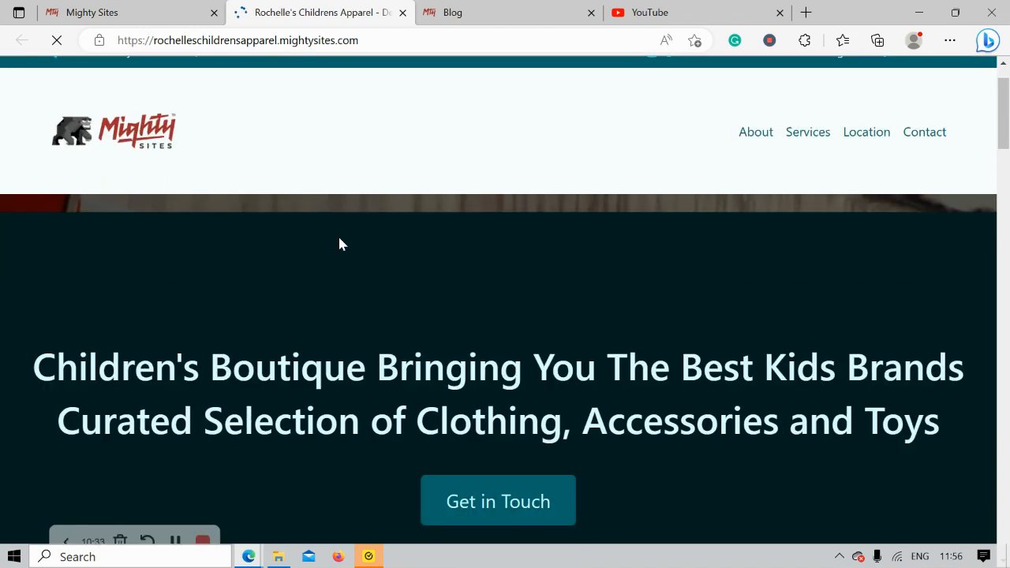
# Review the published site from its header and hero banner downward
pyautogui.scroll(-2, 340, 243)
pyautogui.scroll(-3, 340, 244)
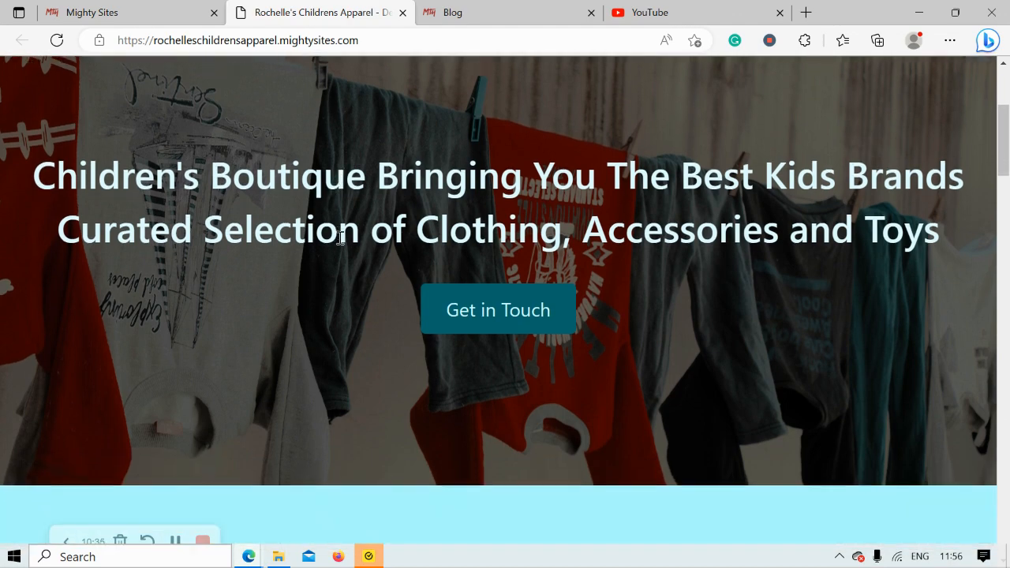